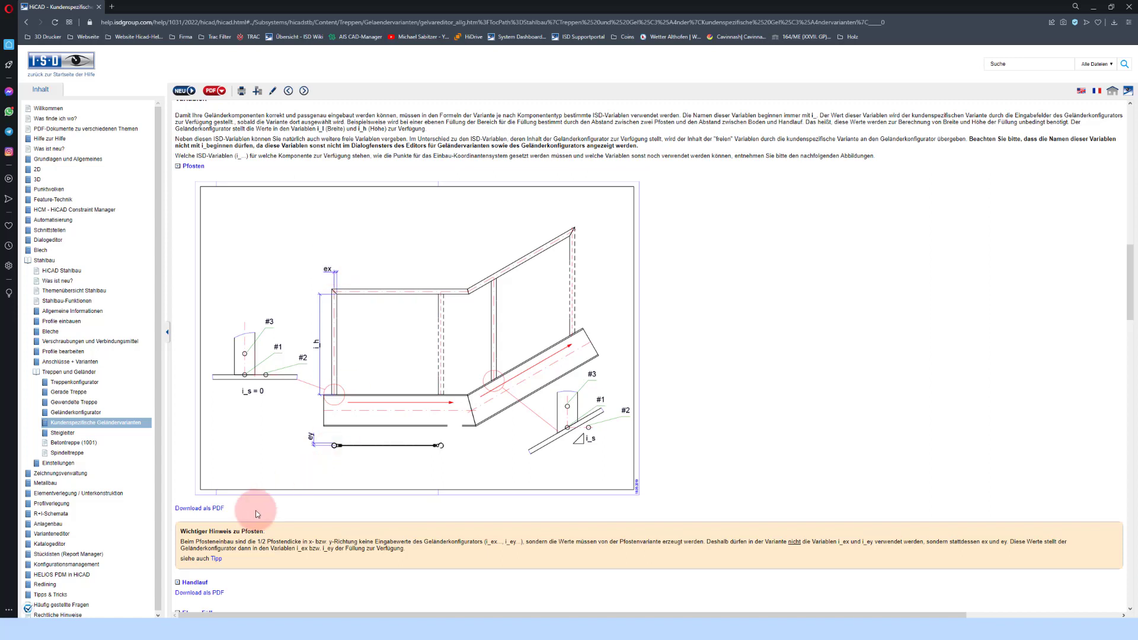
pyautogui.moveTo(183, 542); pyautogui.dragTo(410, 549)
pyautogui.click(687, 410)
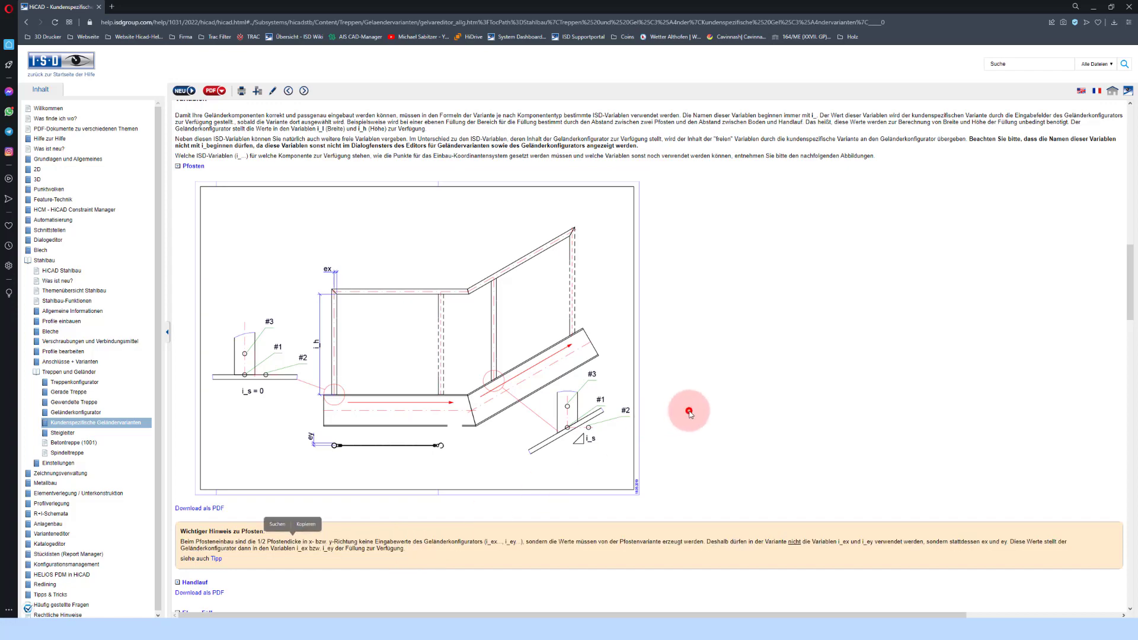
# Switch to HiCAD and create a new assembly named "Pfosten Video" under the main assembly, then place it in the drawing.
pyautogui.click(217, 633)
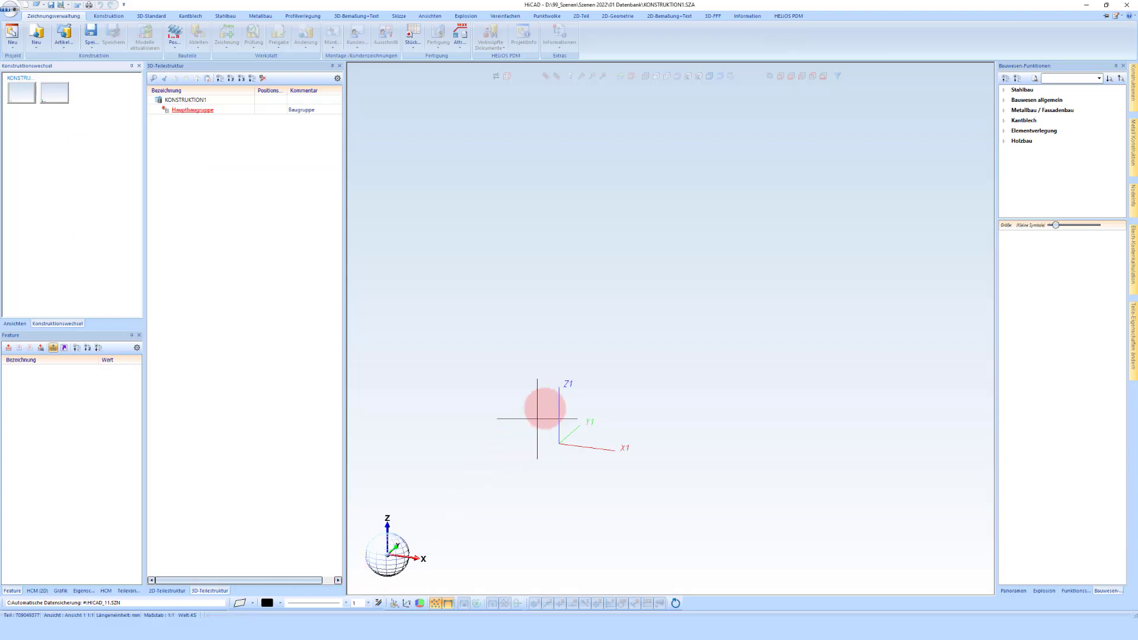
pyautogui.rightClick(525, 303)
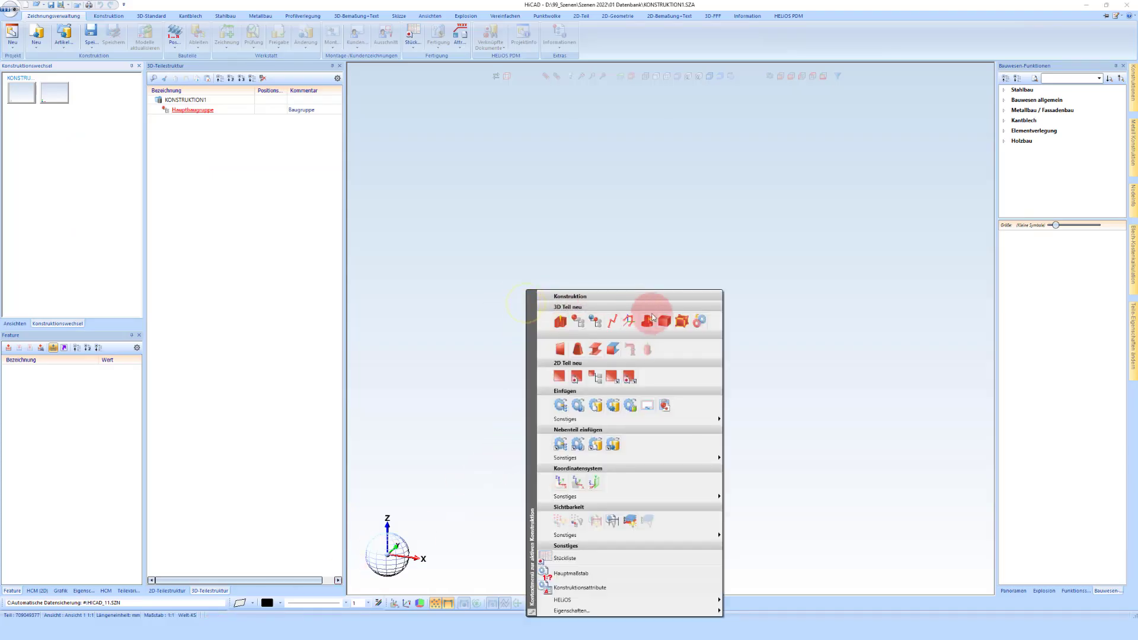
pyautogui.click(597, 325)
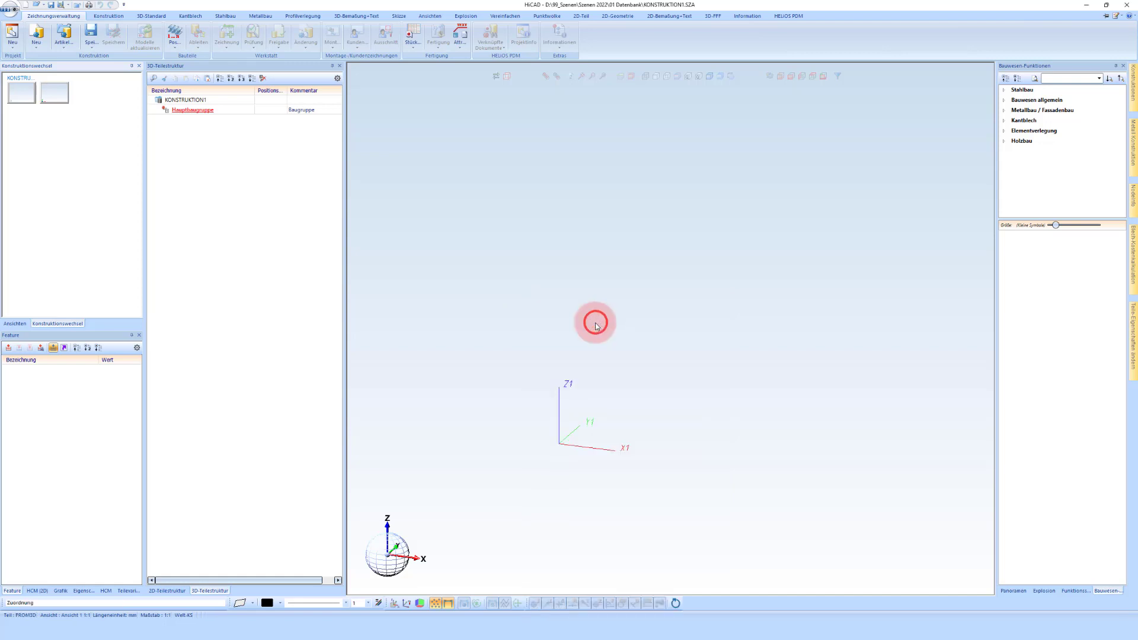
pyautogui.doubleClick(573, 246)
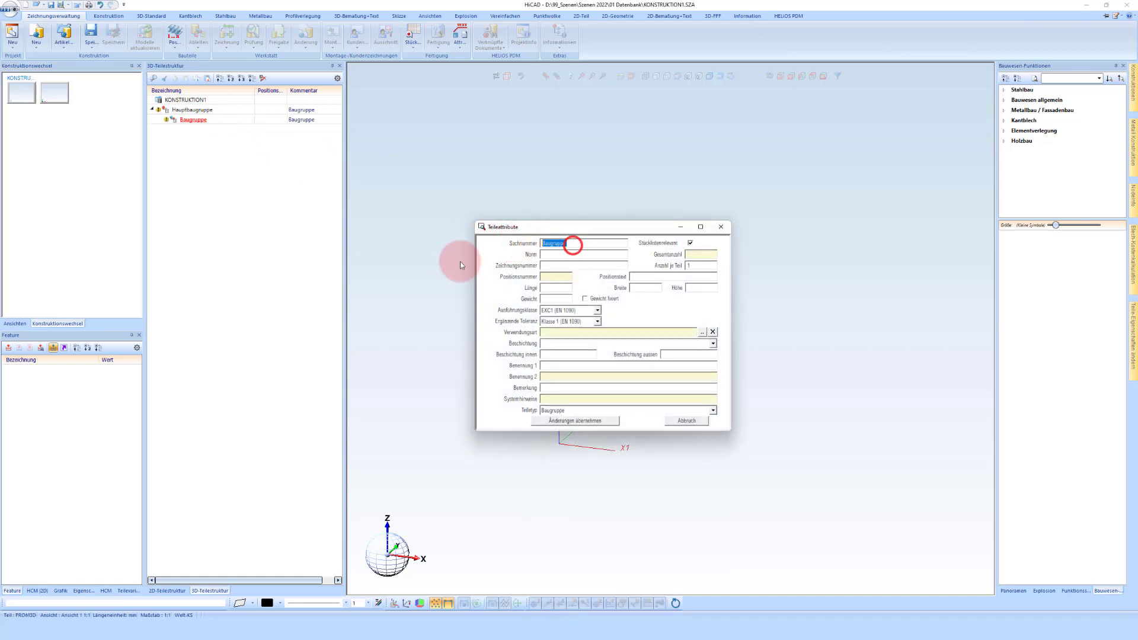
pyautogui.write('Pfosten Video')
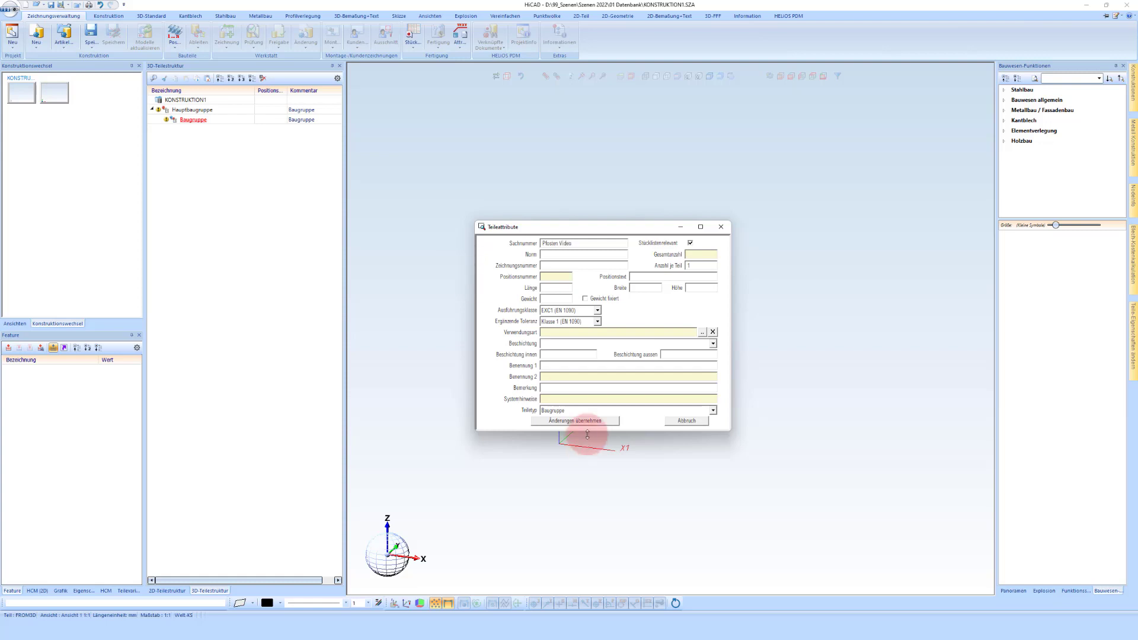
pyautogui.click(590, 421)
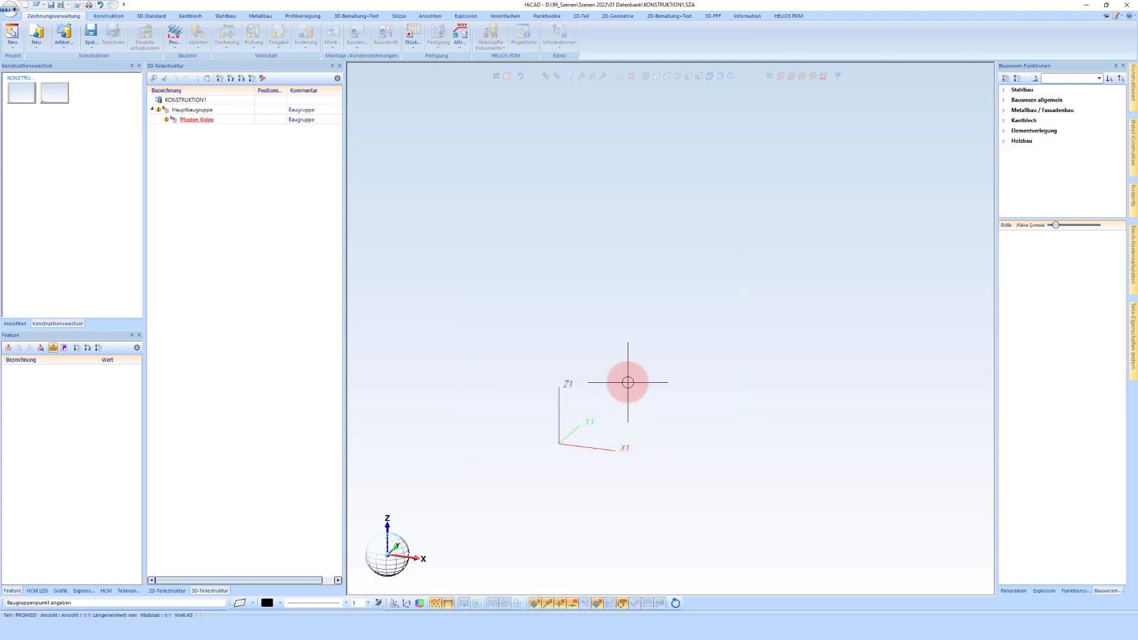
pyautogui.click(625, 384)
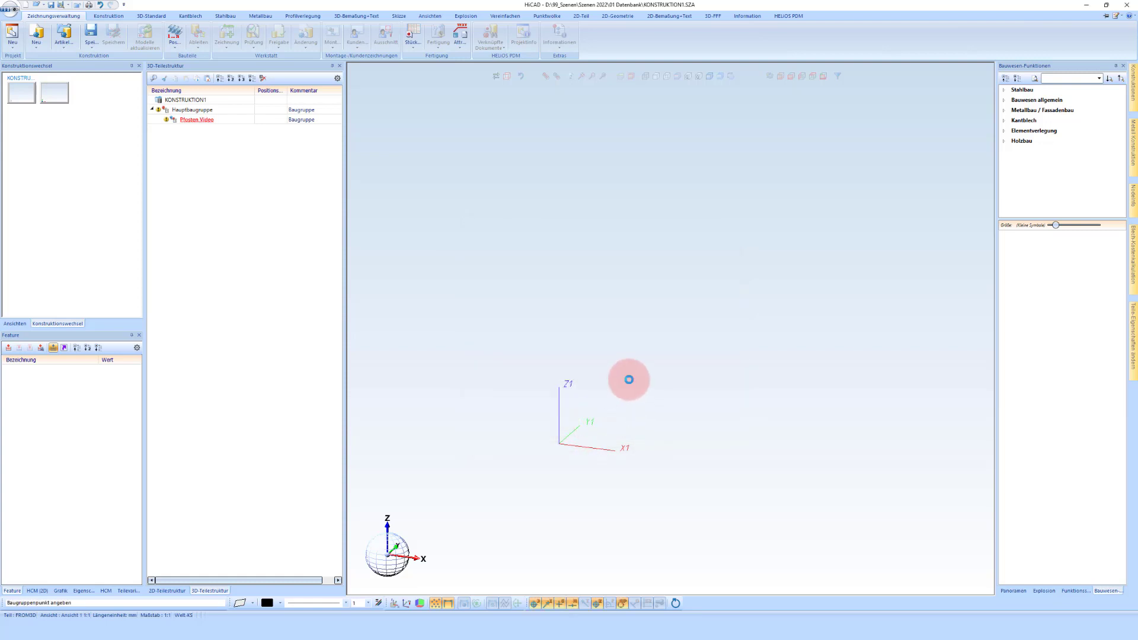
# Turn on the feature log for the Pfosten Video assembly.
pyautogui.click(64, 347)
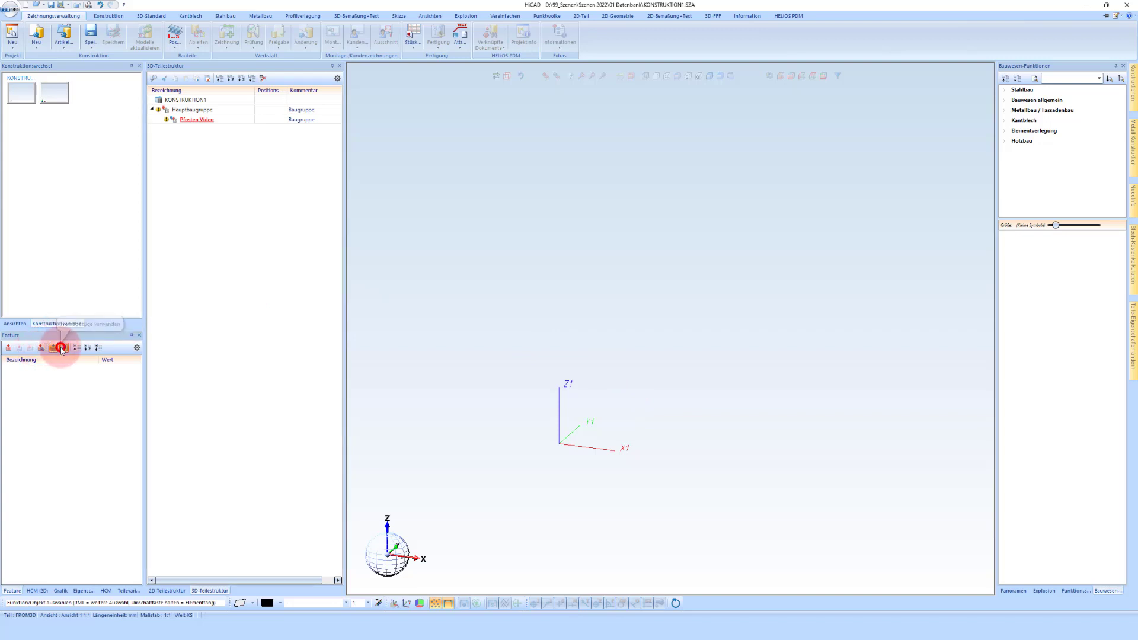
pyautogui.rightClick(54, 408)
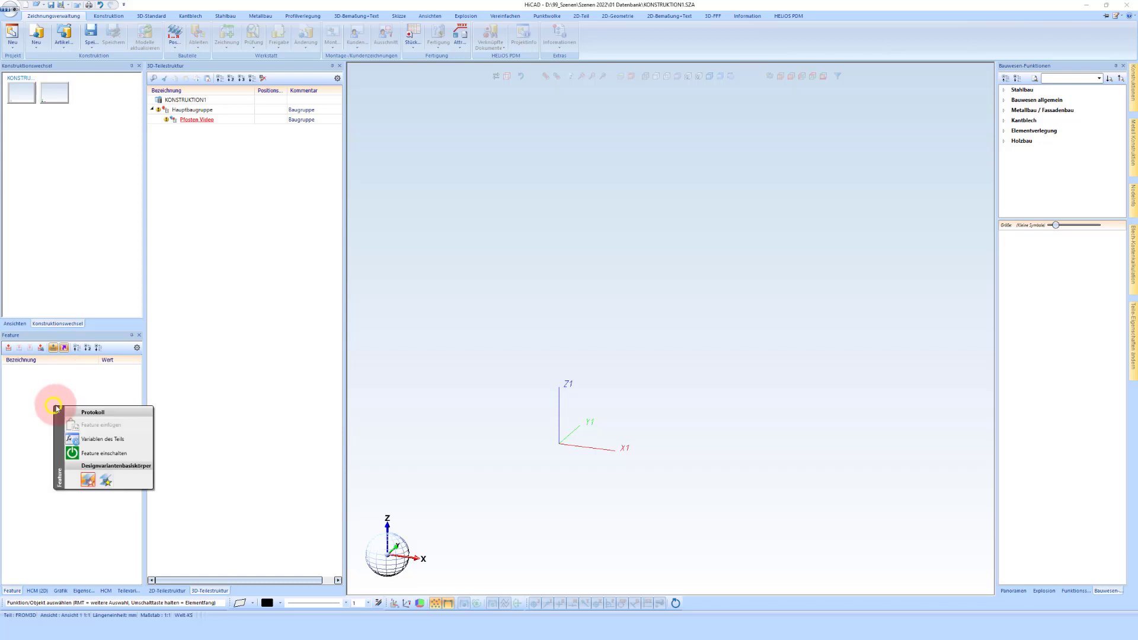
pyautogui.click(101, 453)
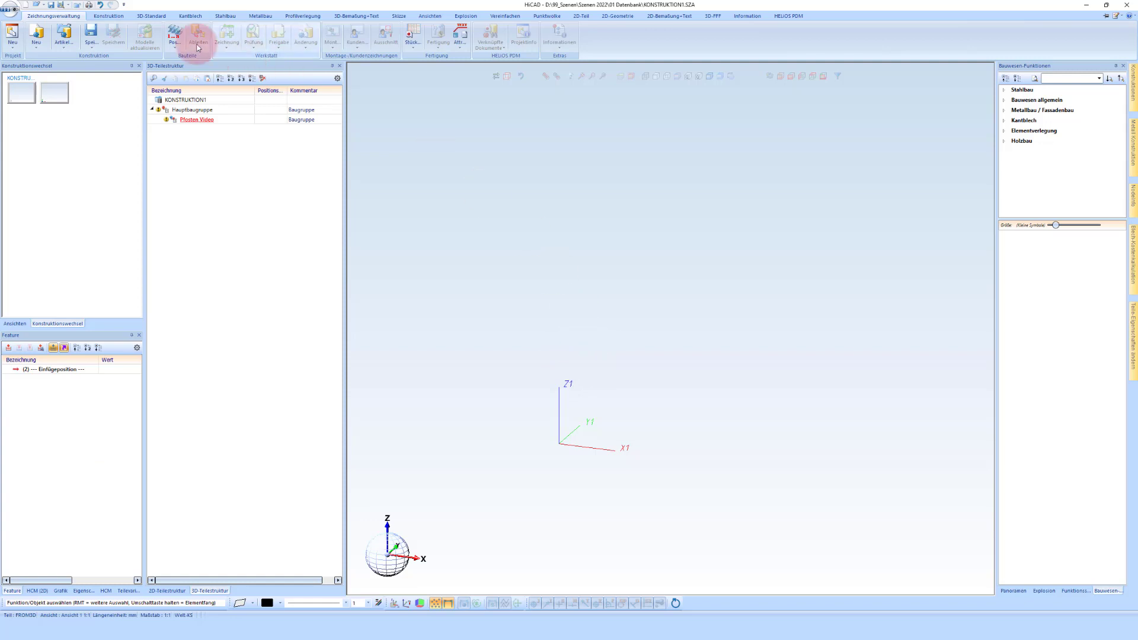
# Create three isolated points at the absolute coordinates 0 0 0, 100 0 0 and 0 0 100.
pyautogui.click(110, 16)
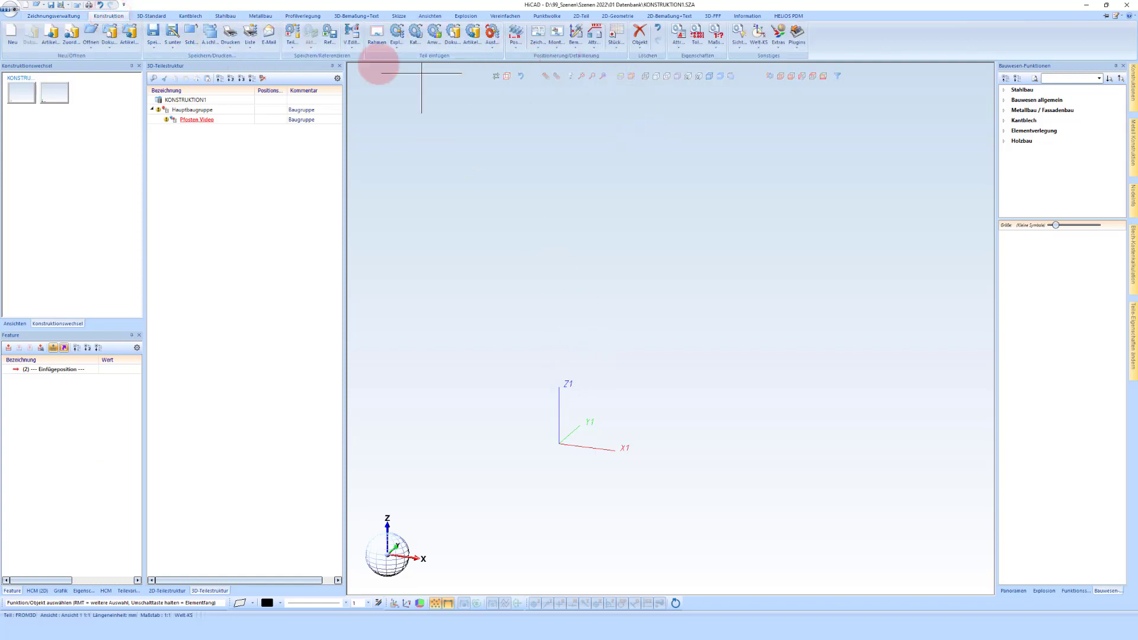
pyautogui.click(151, 16)
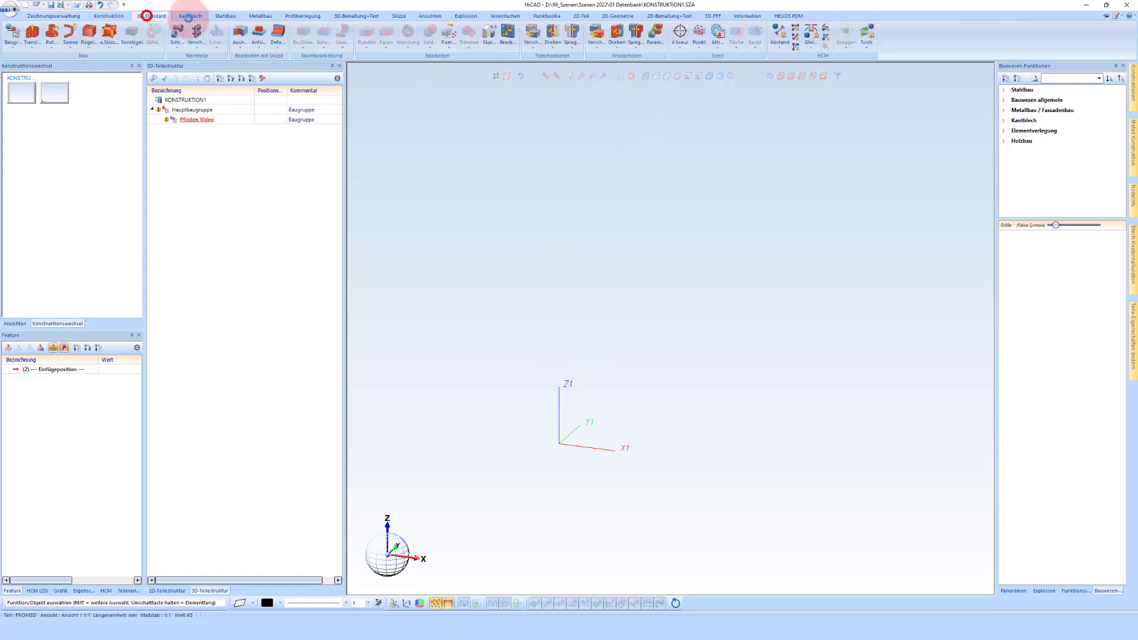
pyautogui.click(699, 33)
pyautogui.write('a0')
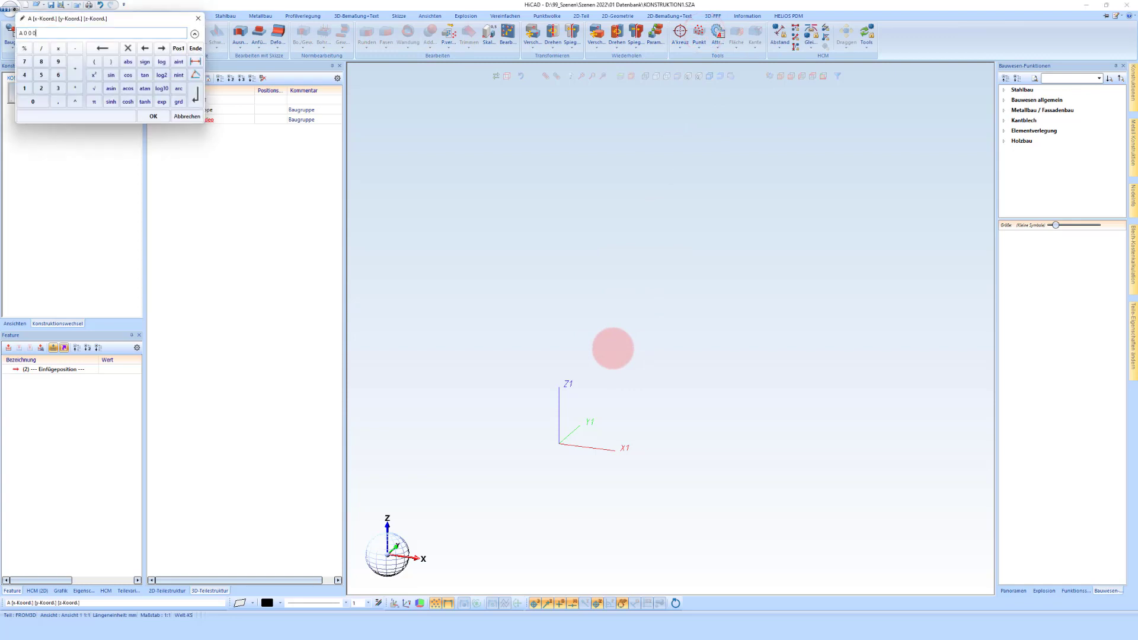
pyautogui.write(' 0 0')
pyautogui.press('Return')
pyautogui.press('a')
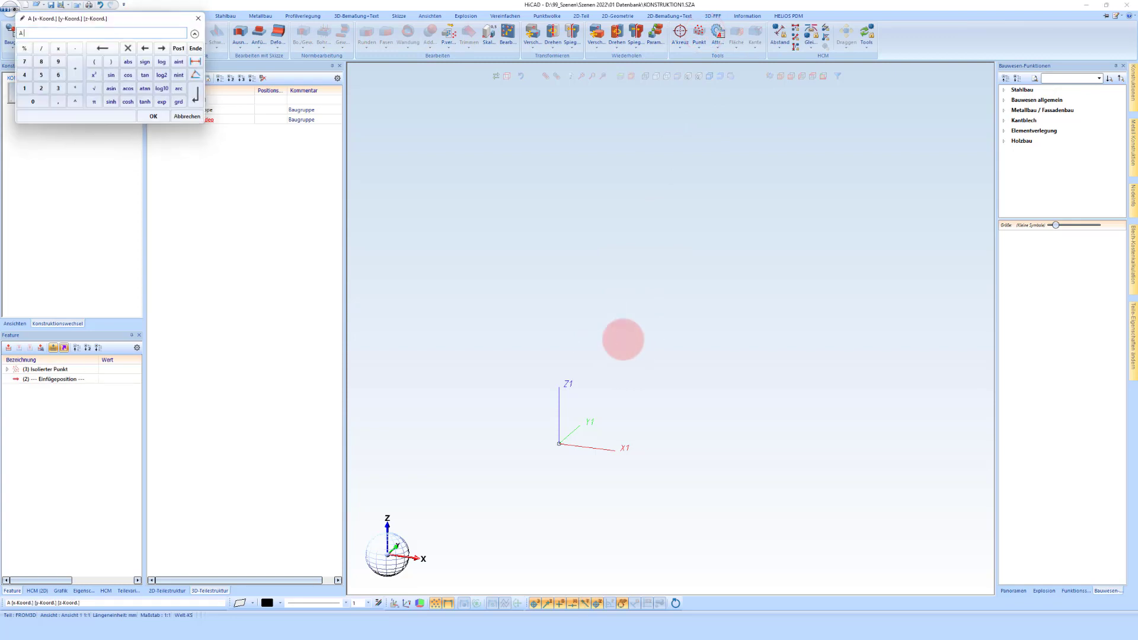
pyautogui.write('100 0 0')
pyautogui.press('Return')
pyautogui.press('a')
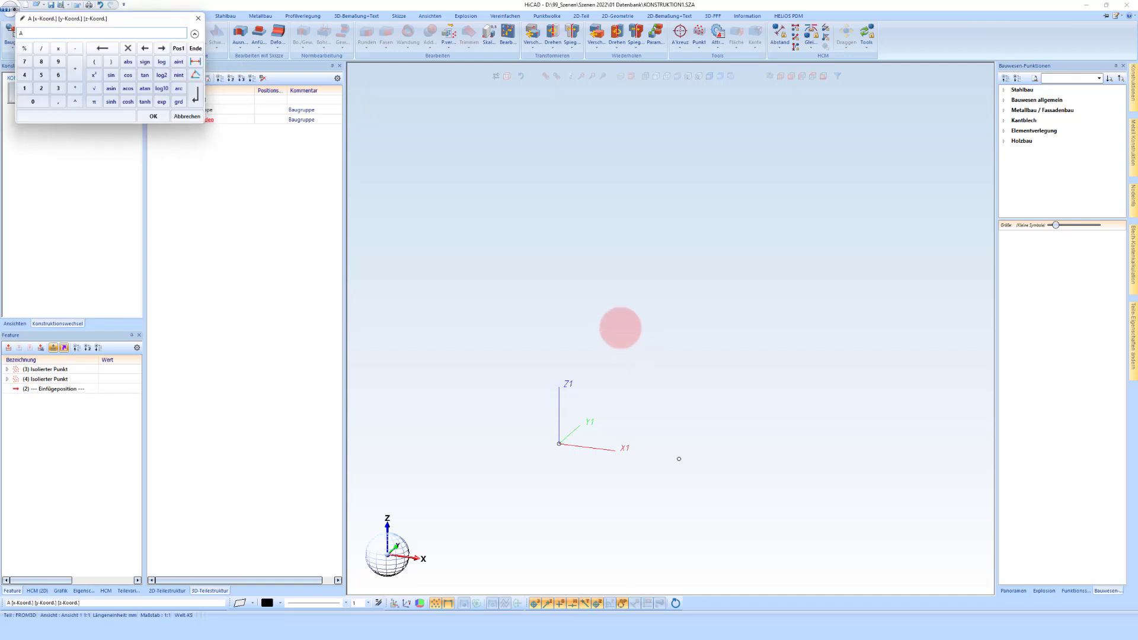
pyautogui.write('0 0 100')
pyautogui.press('Return')
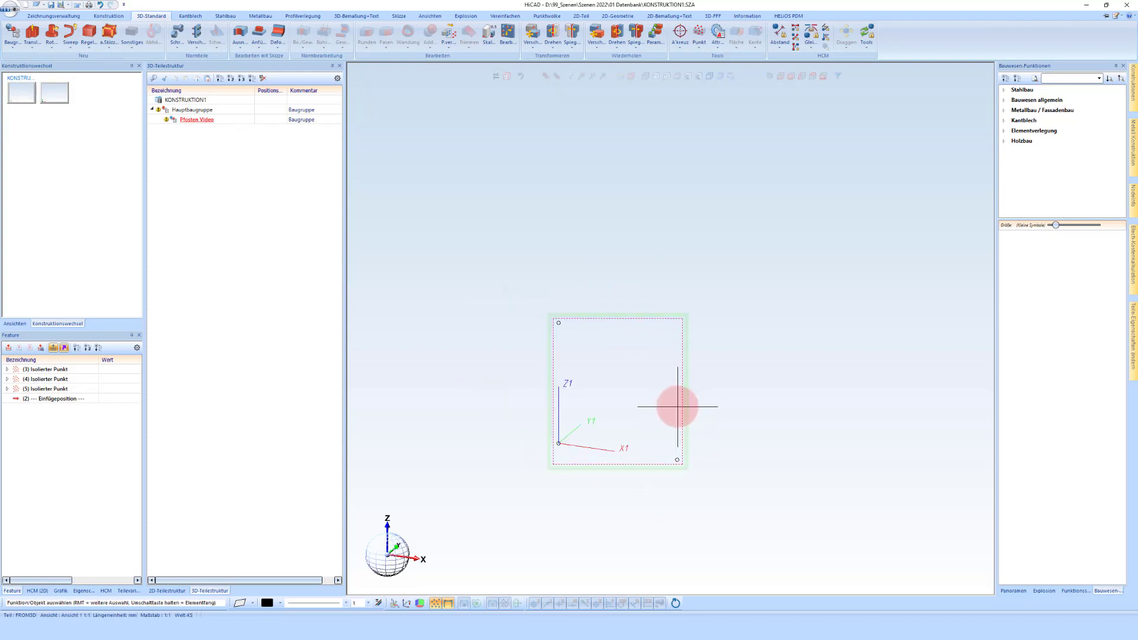
# Choose flat steel FL (DIN EN 10058), size Fl 50x10 in S235JR, as the cross-section of a new steel profile.
pyautogui.moveTo(673, 407); pyautogui.dragTo(561, 320, button='middle')
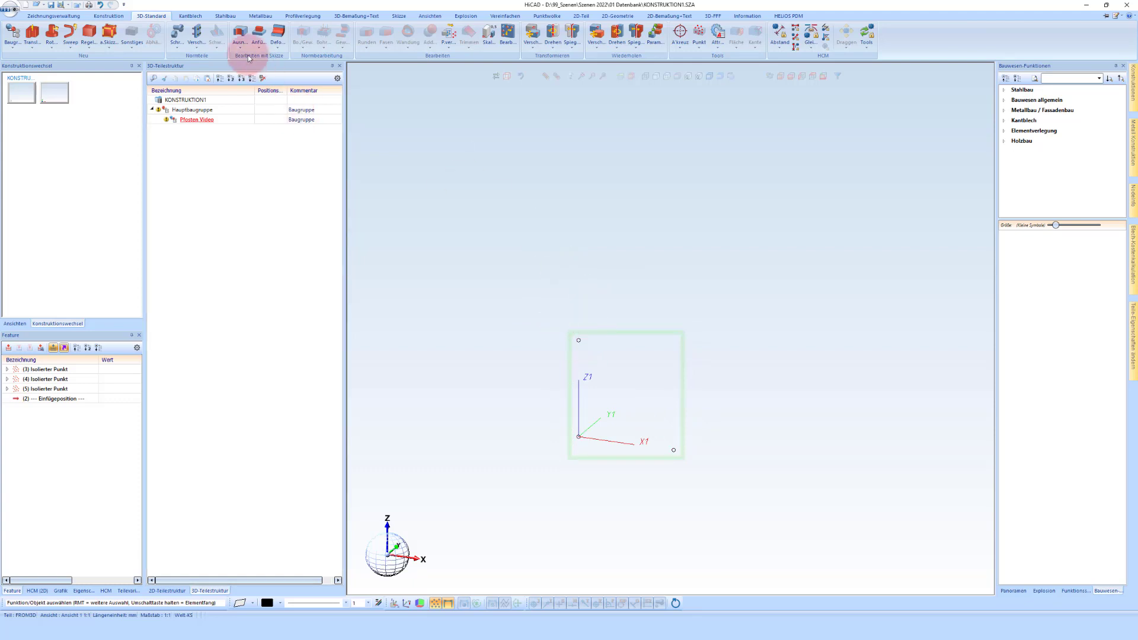
pyautogui.click(223, 16)
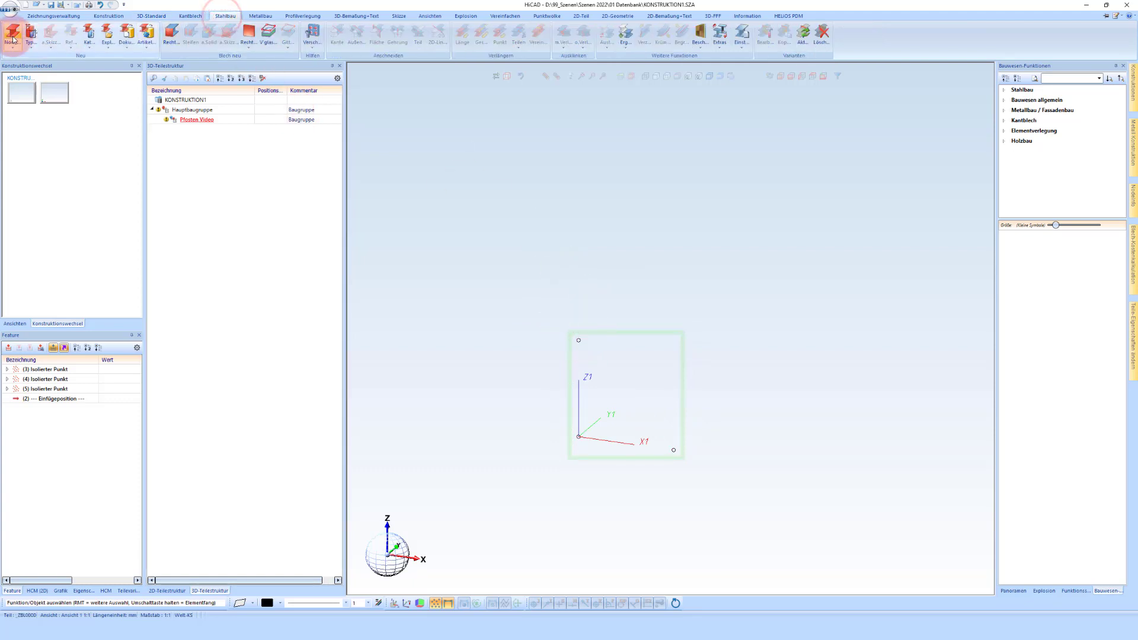
pyautogui.click(13, 36)
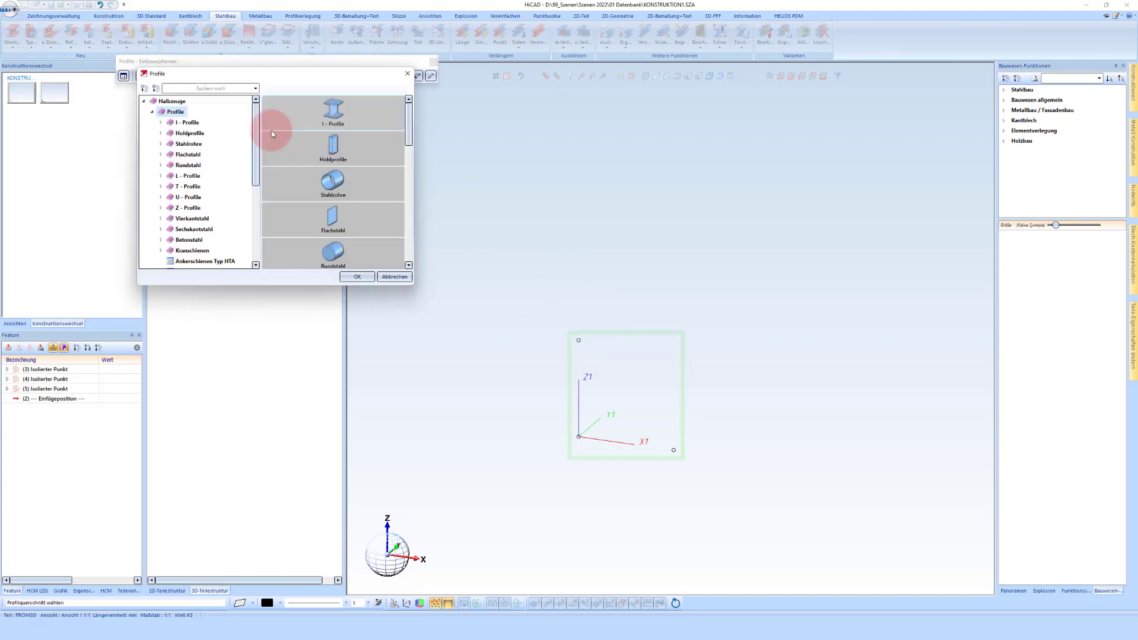
pyautogui.click(187, 123)
pyautogui.scroll(-5, 225, 222)
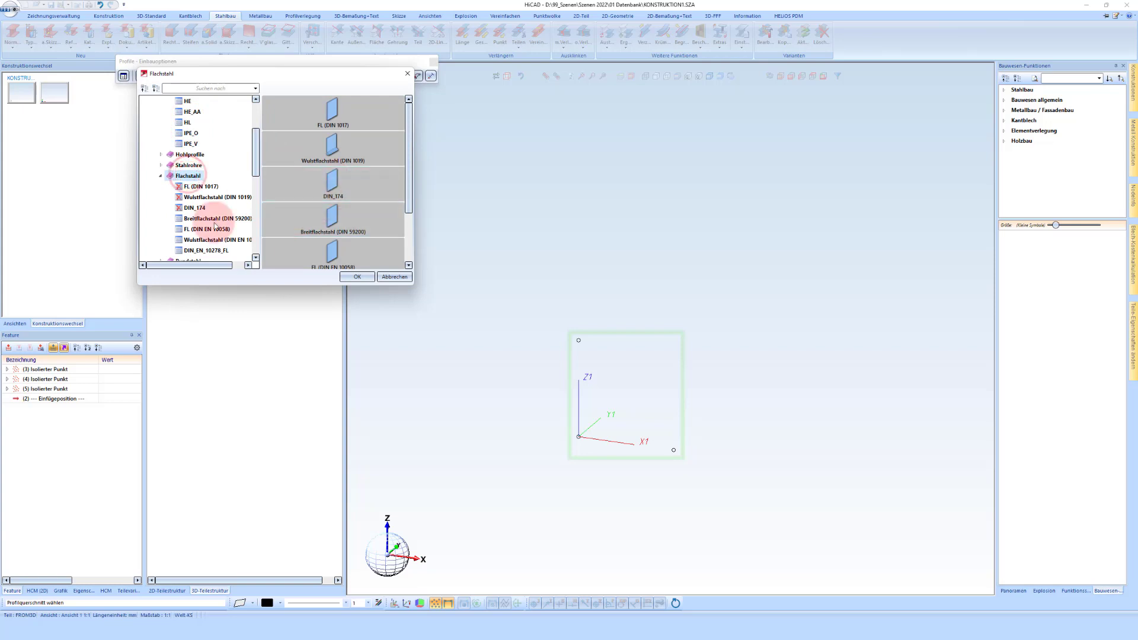
pyautogui.click(201, 228)
pyautogui.scroll(-15, 304, 222)
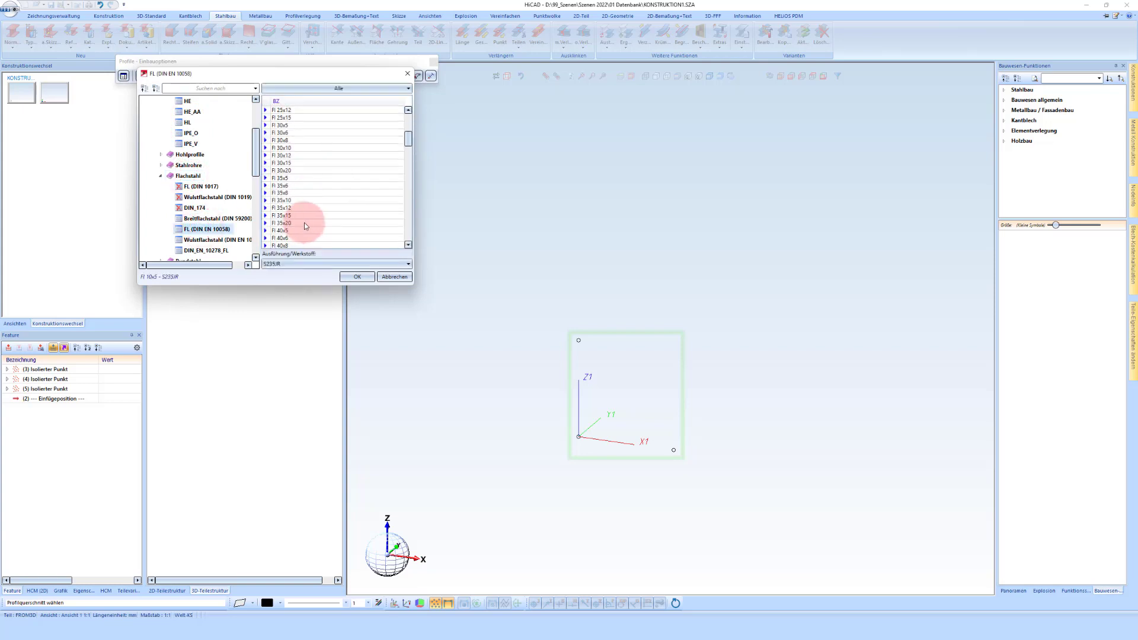
pyautogui.click(285, 229)
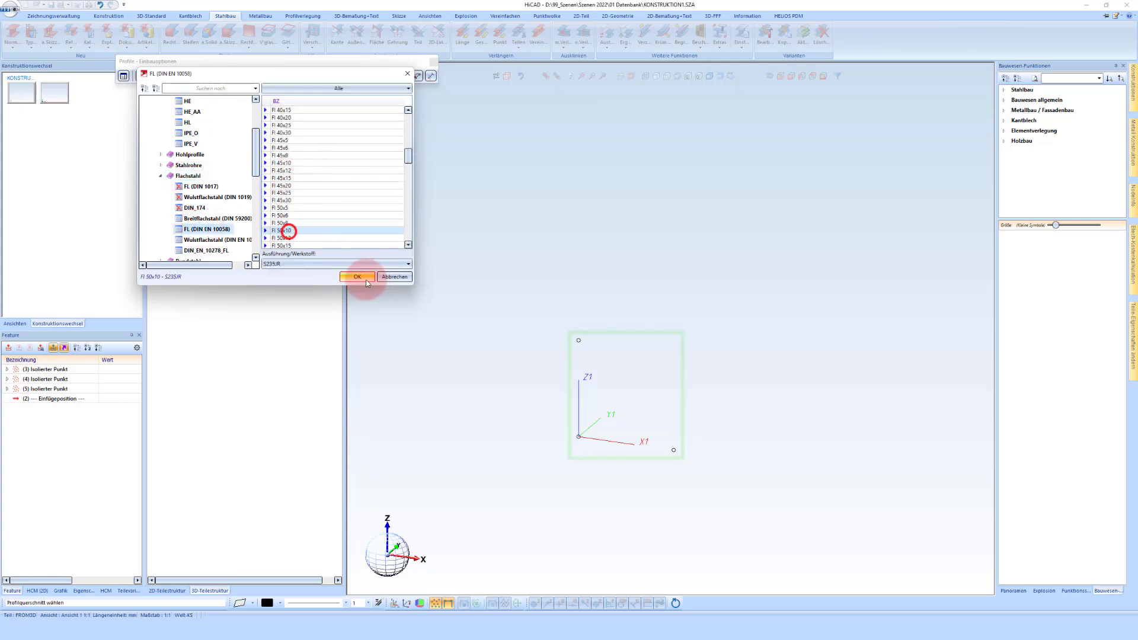
pyautogui.click(358, 277)
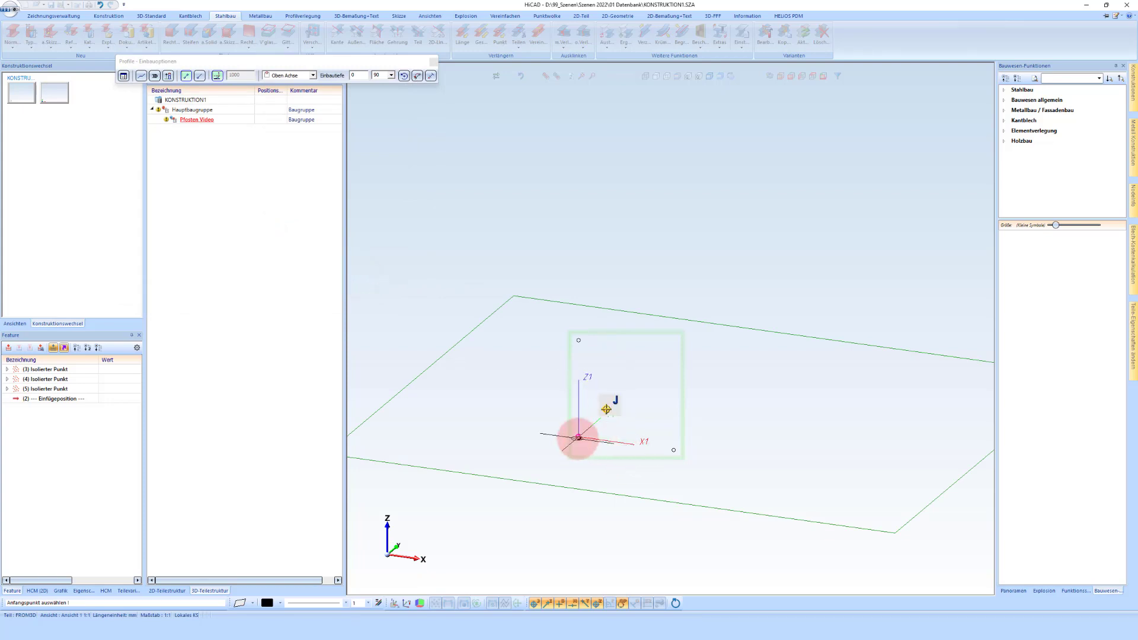
pyautogui.click(578, 438)
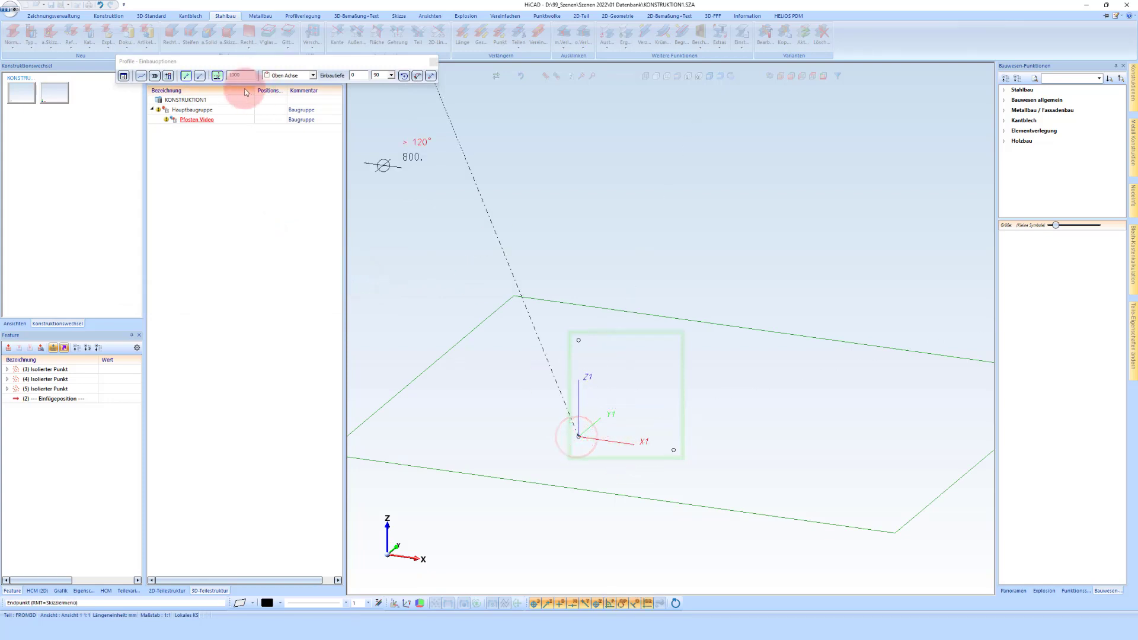
pyautogui.click(168, 76)
pyautogui.click(168, 76)
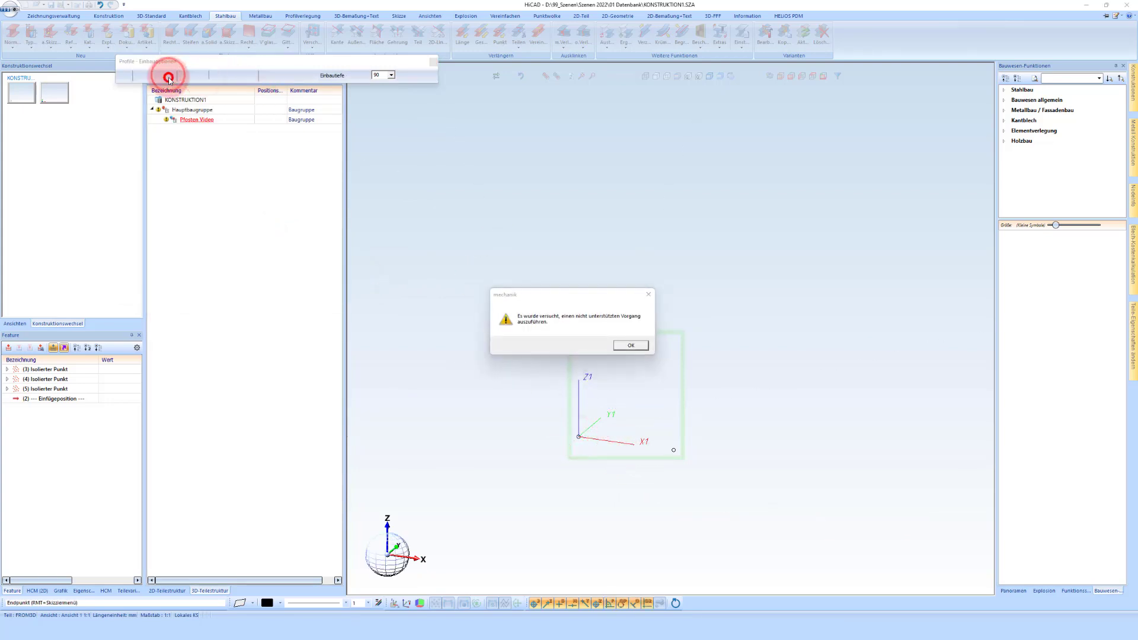
pyautogui.click(623, 344)
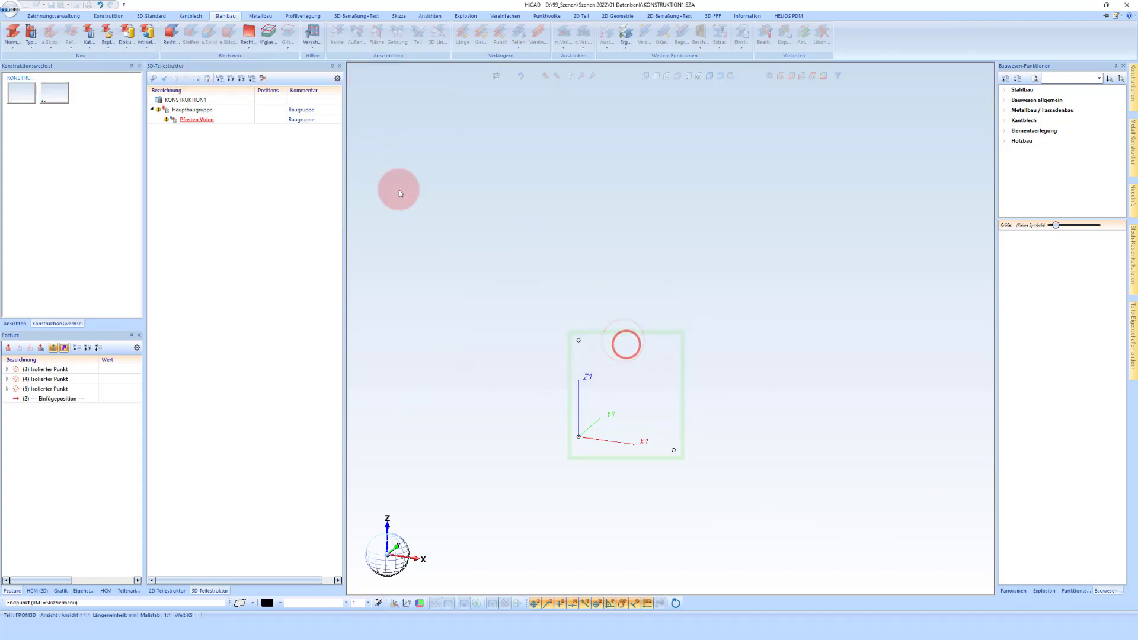
# Insert the Fl 50x10 profile vertically on the X axis, 1000 mm long, with Schwerpunkt as its reference position.
pyautogui.click(11, 31)
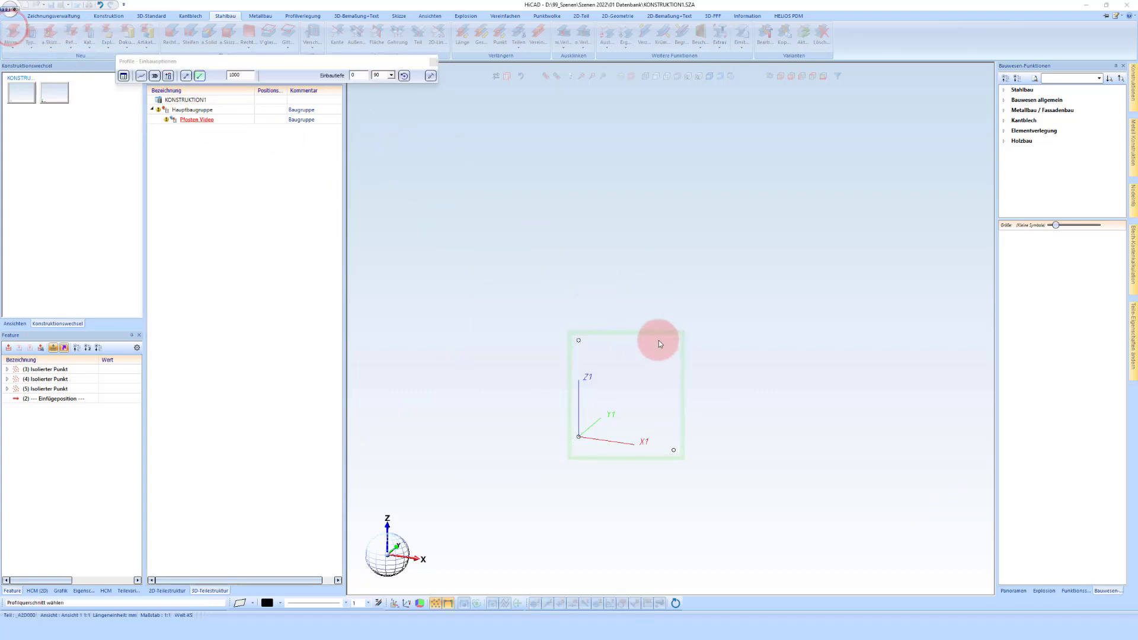
pyautogui.click(357, 277)
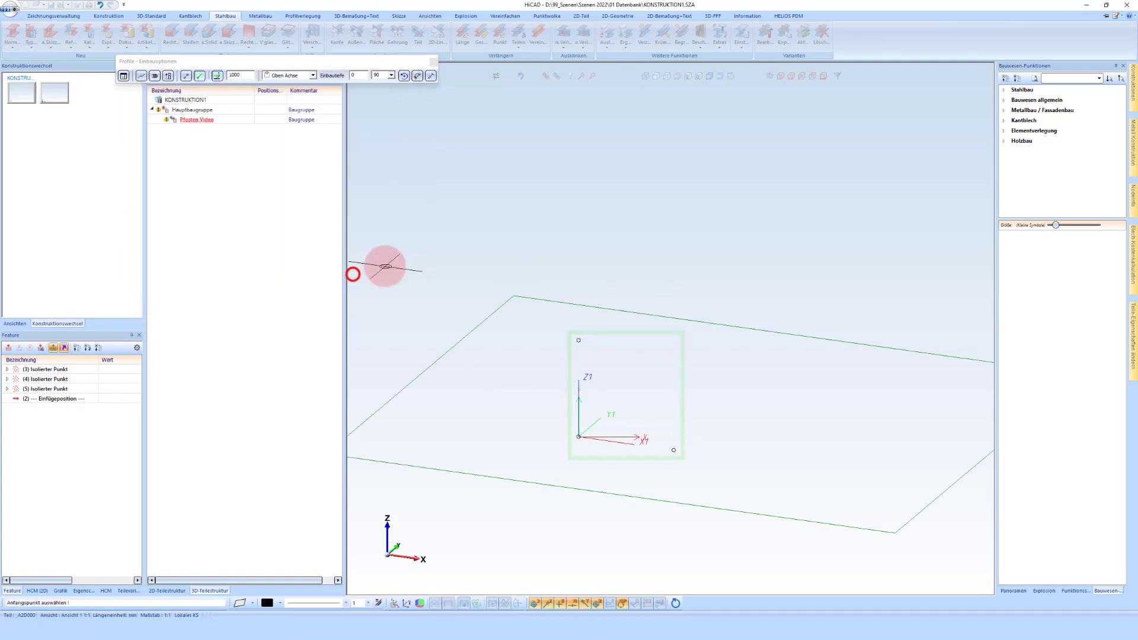
pyautogui.click(169, 77)
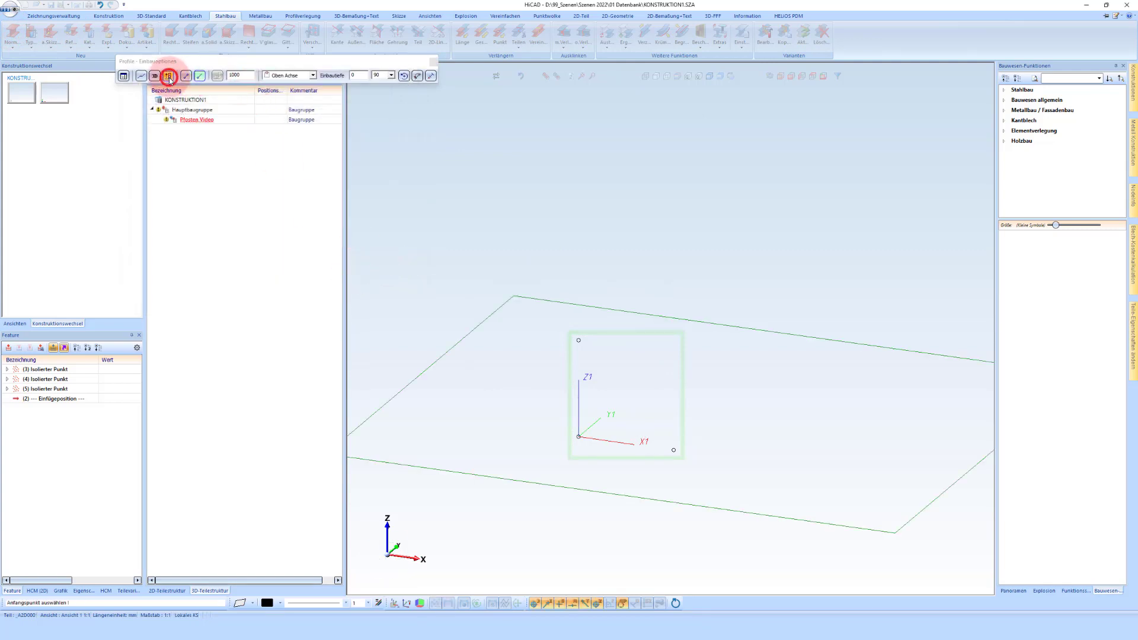
pyautogui.click(288, 78)
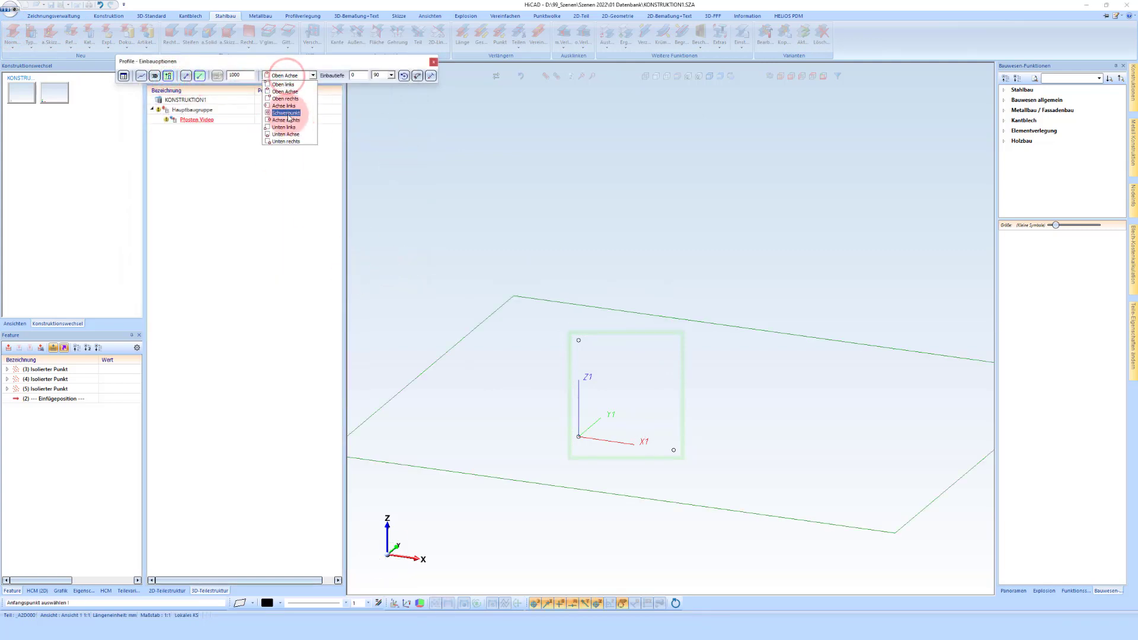
pyautogui.click(287, 112)
pyautogui.click(612, 444)
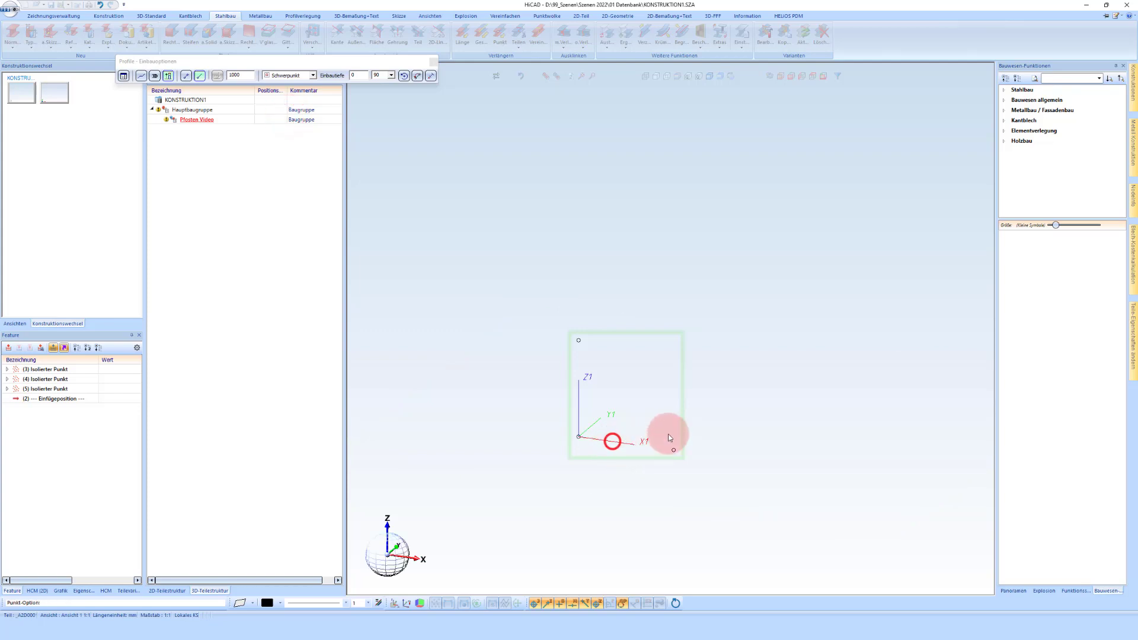
pyautogui.press('Escape')
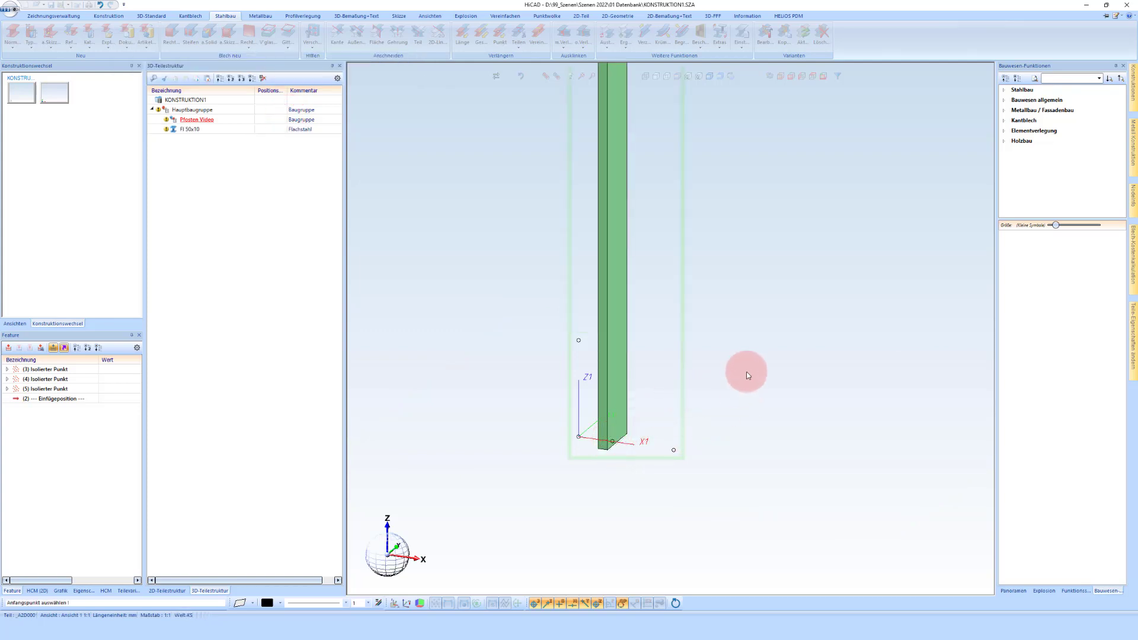
# Move the Fl 50x10 profile into the Pfosten Video assembly in the part structure.
pyautogui.click(186, 129)
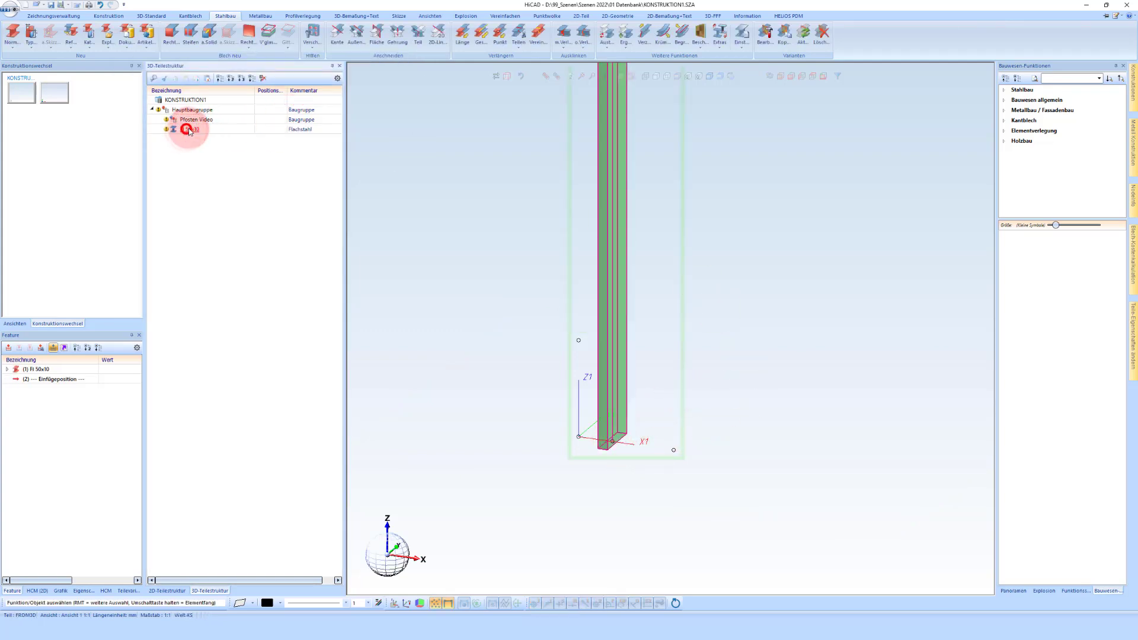
pyautogui.click(195, 121)
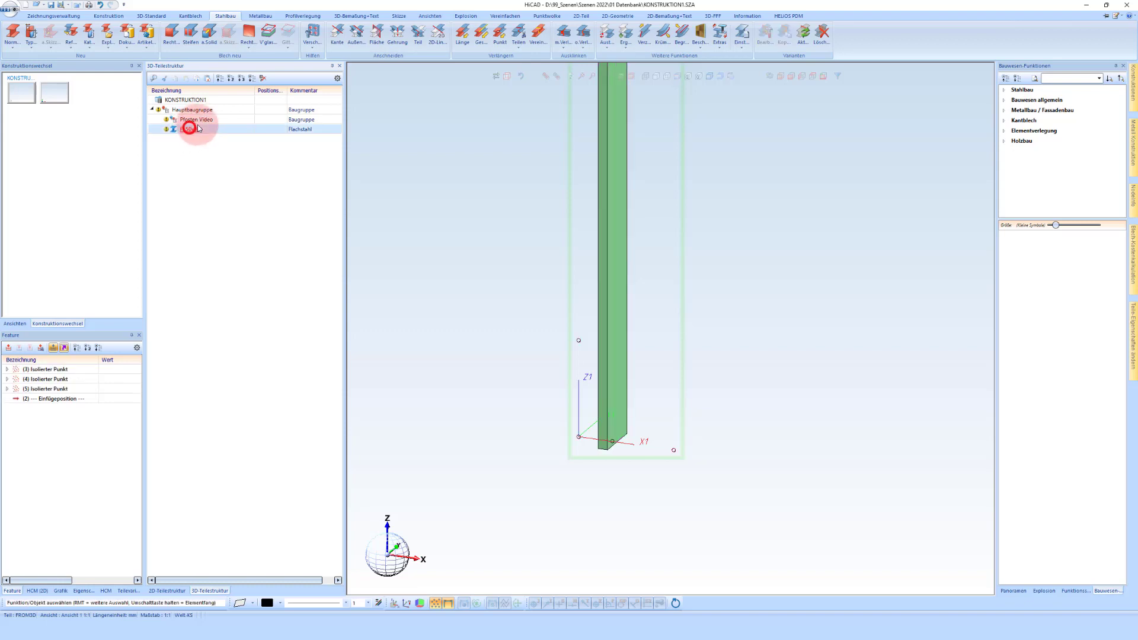
pyautogui.click(594, 453)
pyautogui.scroll(3, 611, 456)
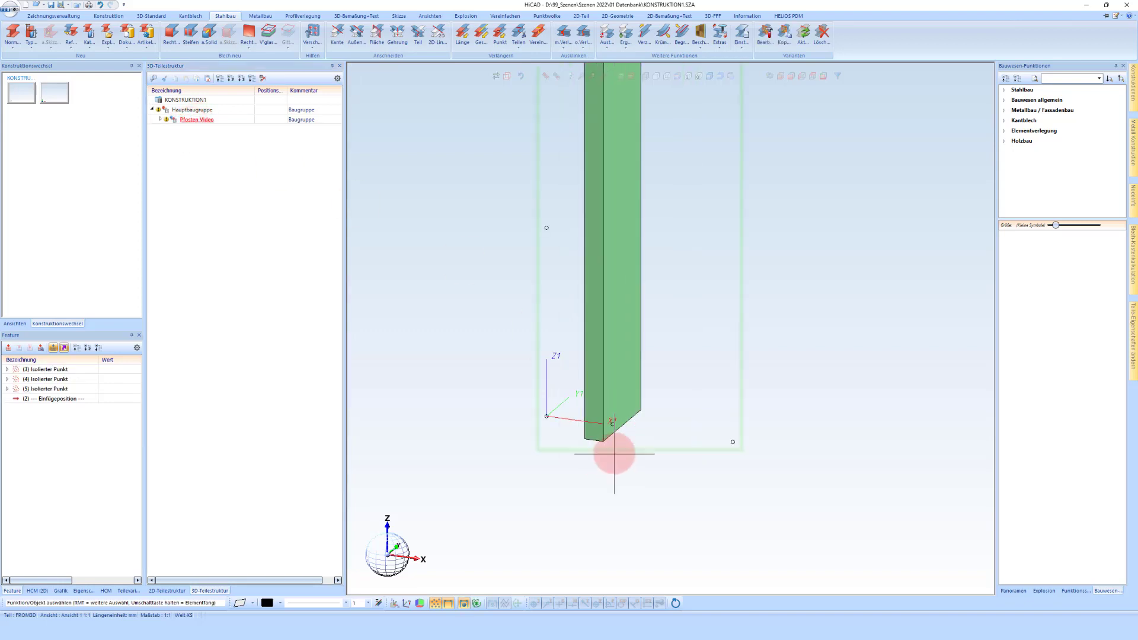
# Turn on the feature log for the Fl 50x10 profile.
pyautogui.click(610, 394)
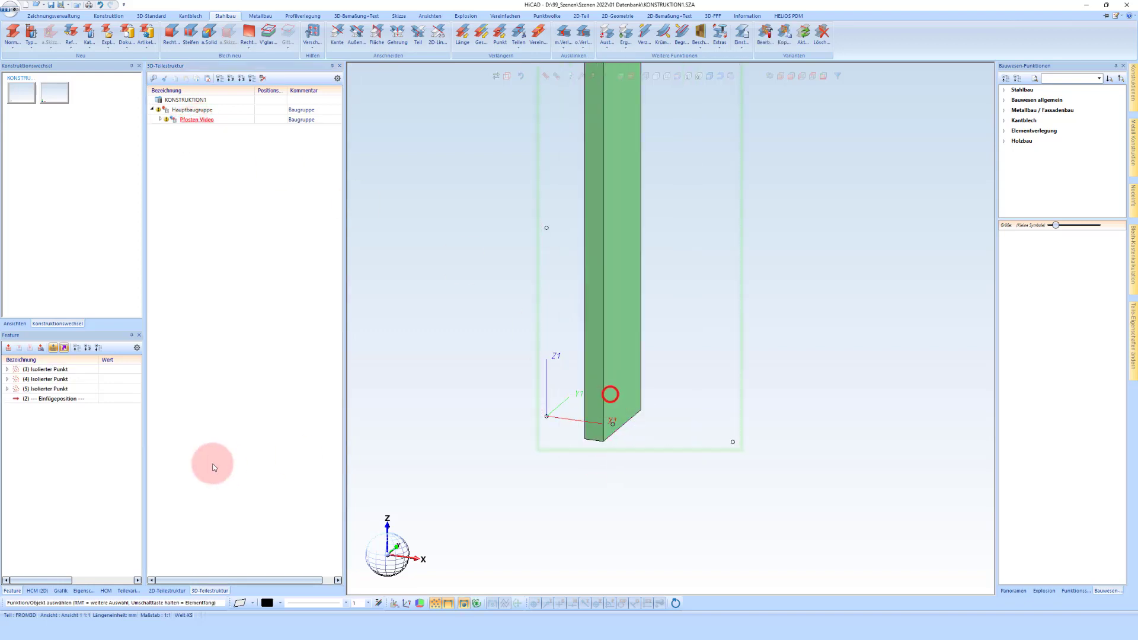
pyautogui.click(64, 349)
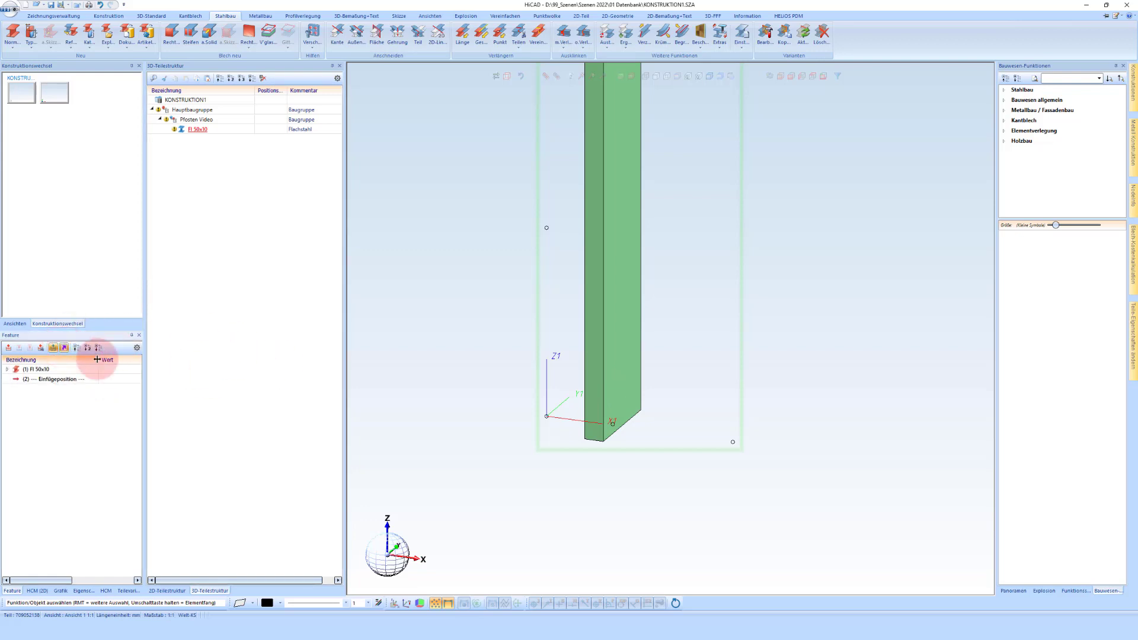
pyautogui.scroll(-3, 503, 437)
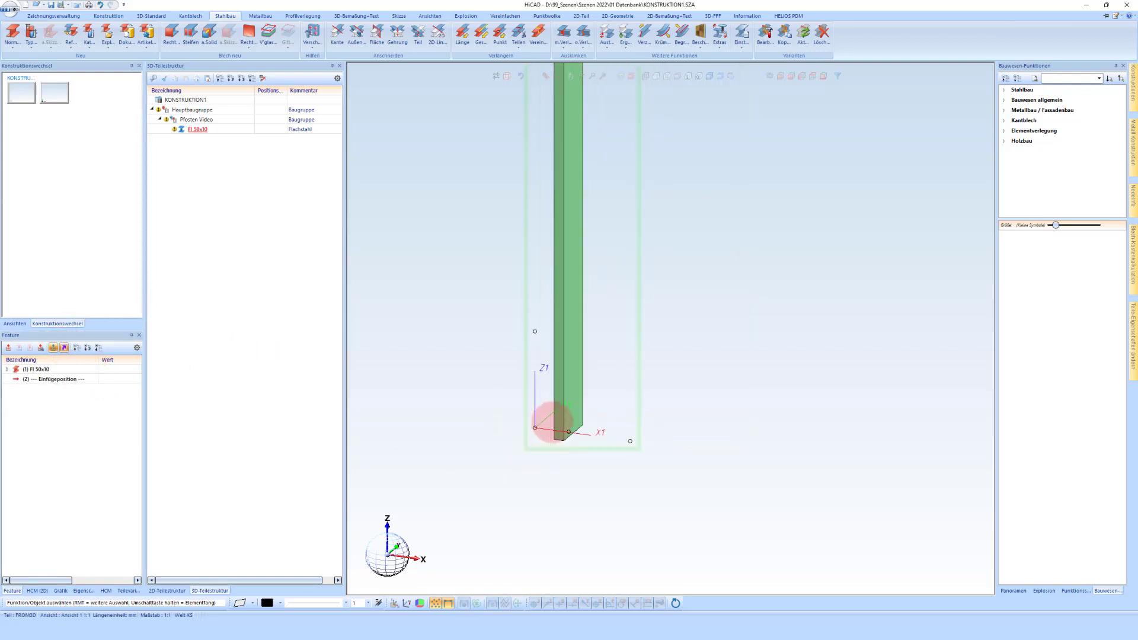
pyautogui.scroll(2, 552, 422)
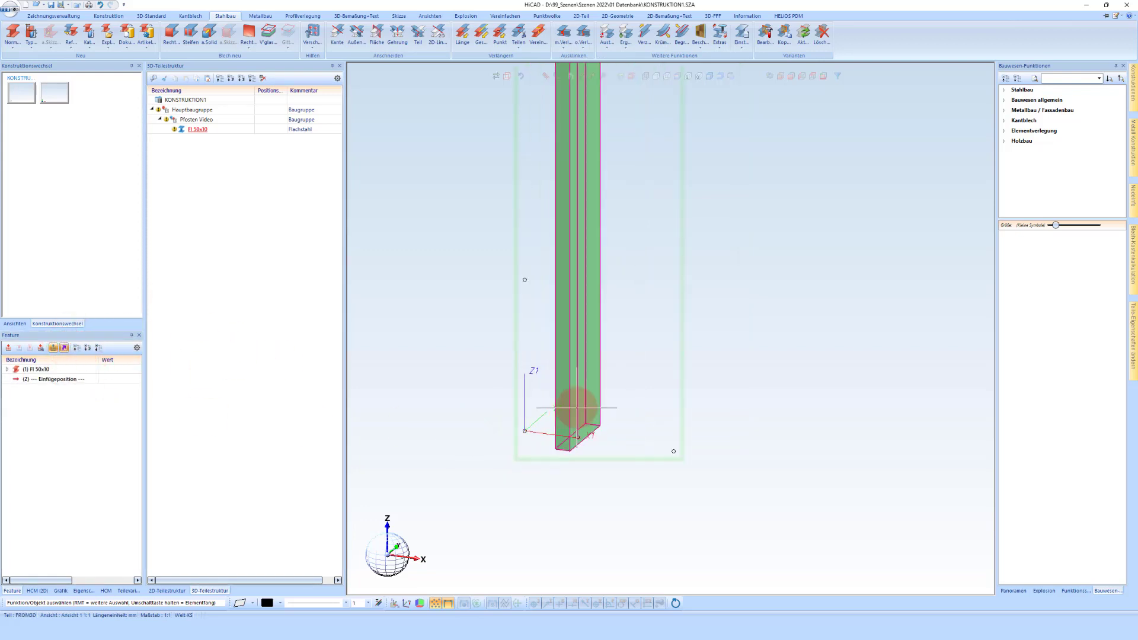
# Add the number variable l_h with value 800 and an empty comment to the Pfosten Video assembly.
pyautogui.click(191, 120)
pyautogui.rightClick(45, 432)
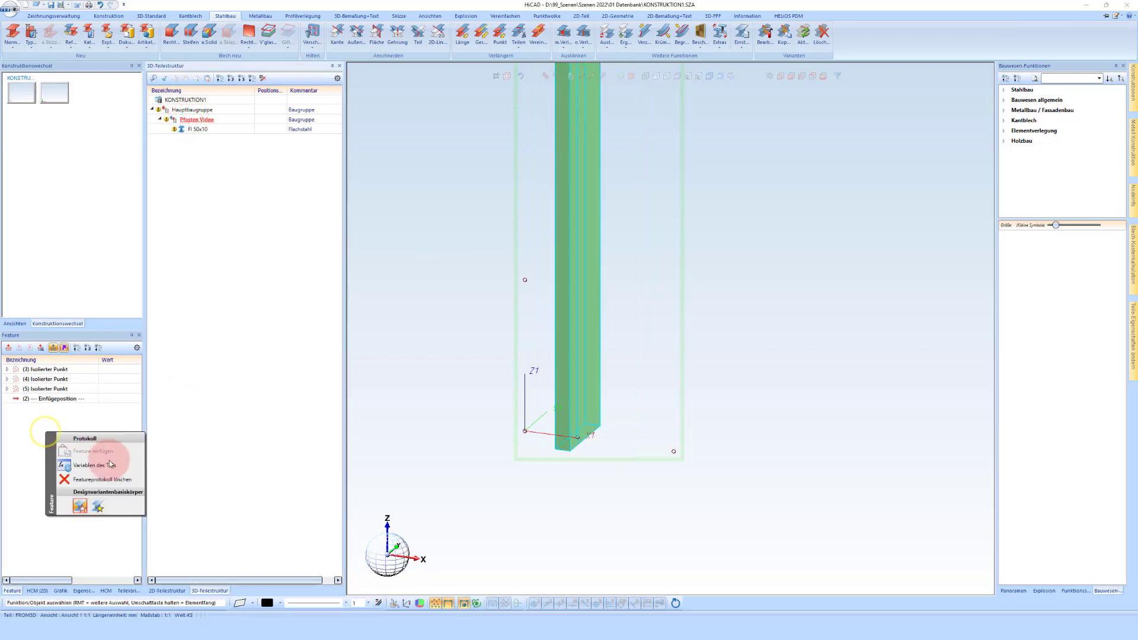
pyautogui.click(102, 467)
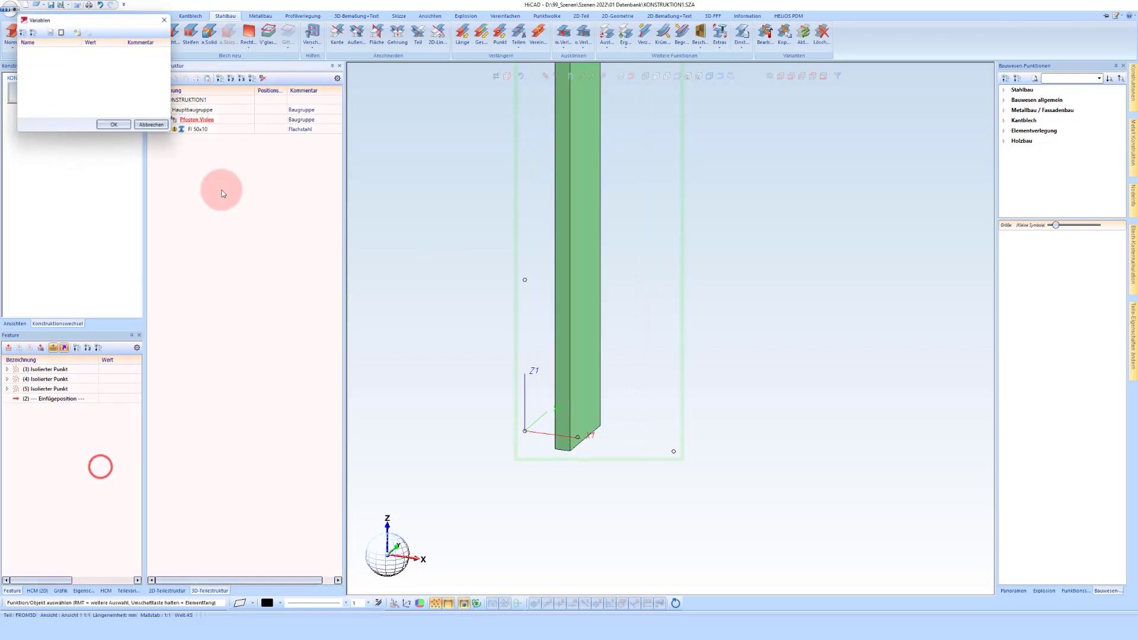
pyautogui.click(50, 32)
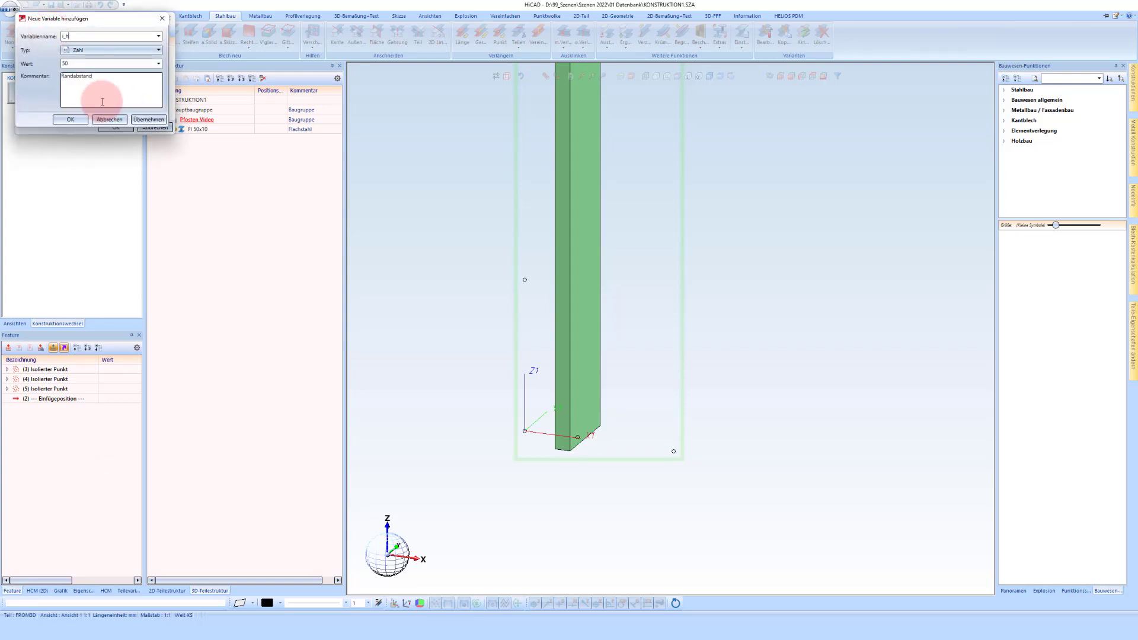
pyautogui.click(72, 73)
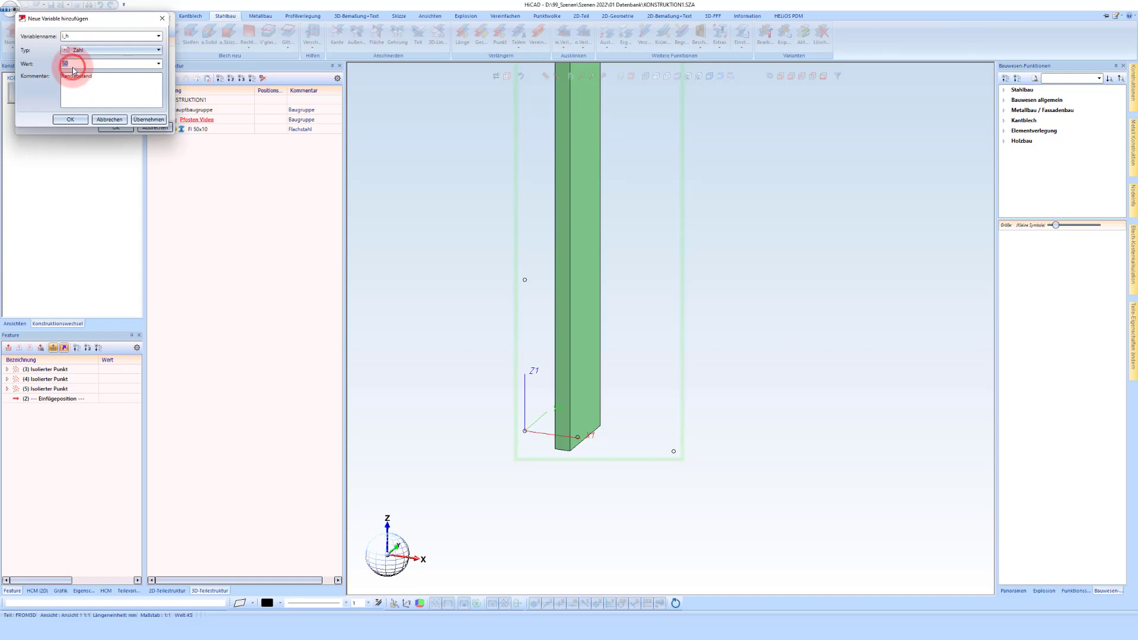
pyautogui.moveTo(107, 76); pyautogui.dragTo(37, 83)
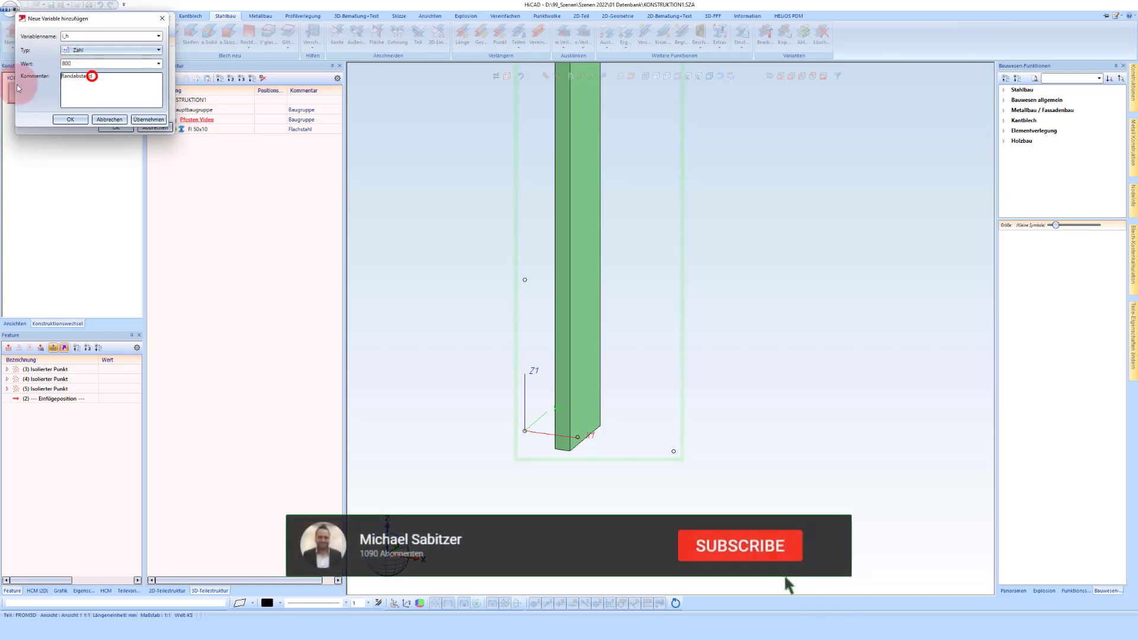
pyautogui.press('BackSpace')
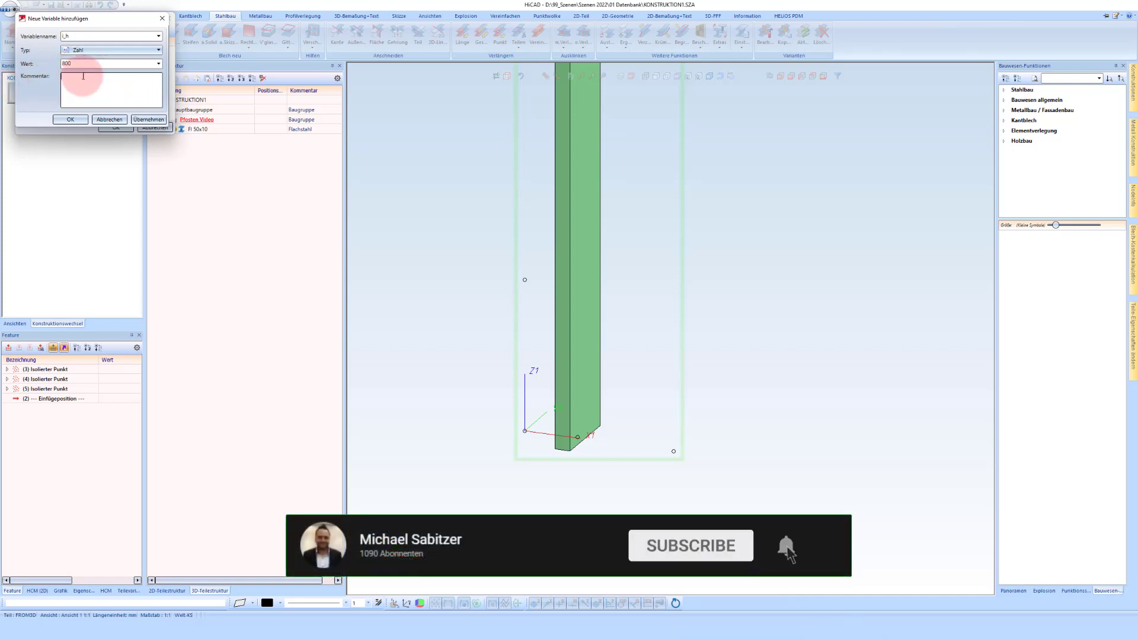
pyautogui.click(71, 120)
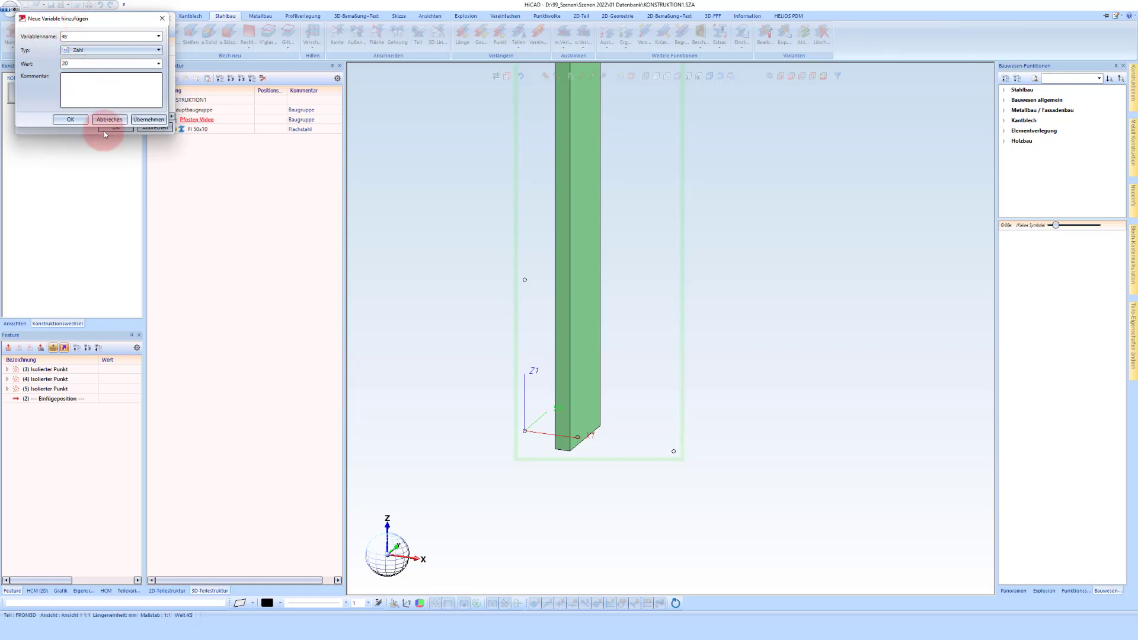
# Add the number variables ey and ex, each with value 20, and check the assembly's variable list.
pyautogui.click(148, 119)
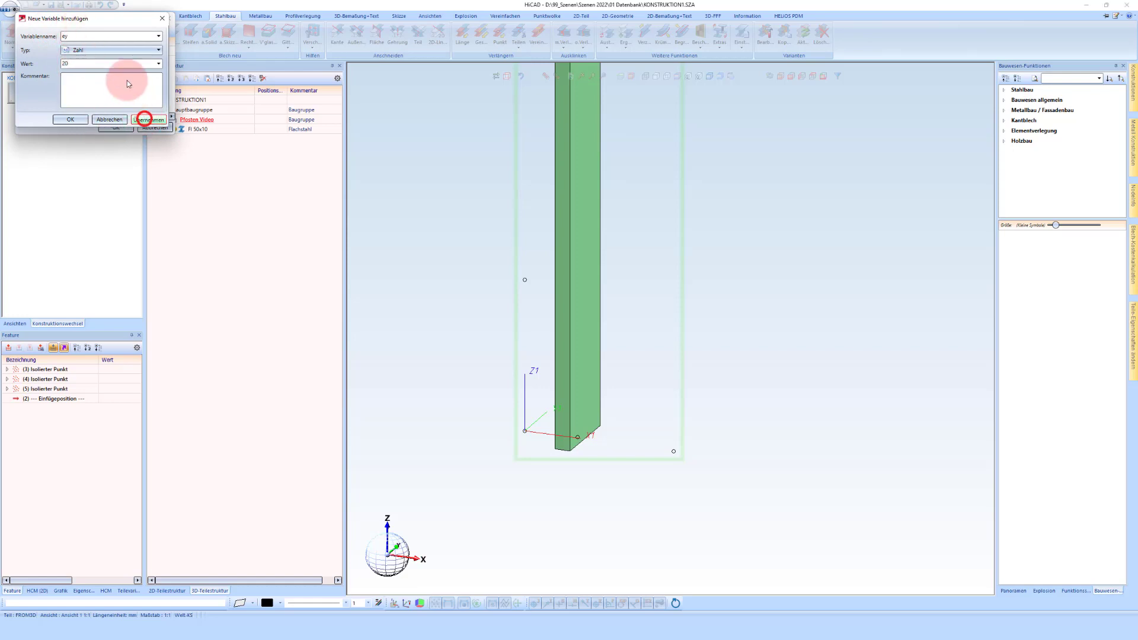
pyautogui.click(70, 119)
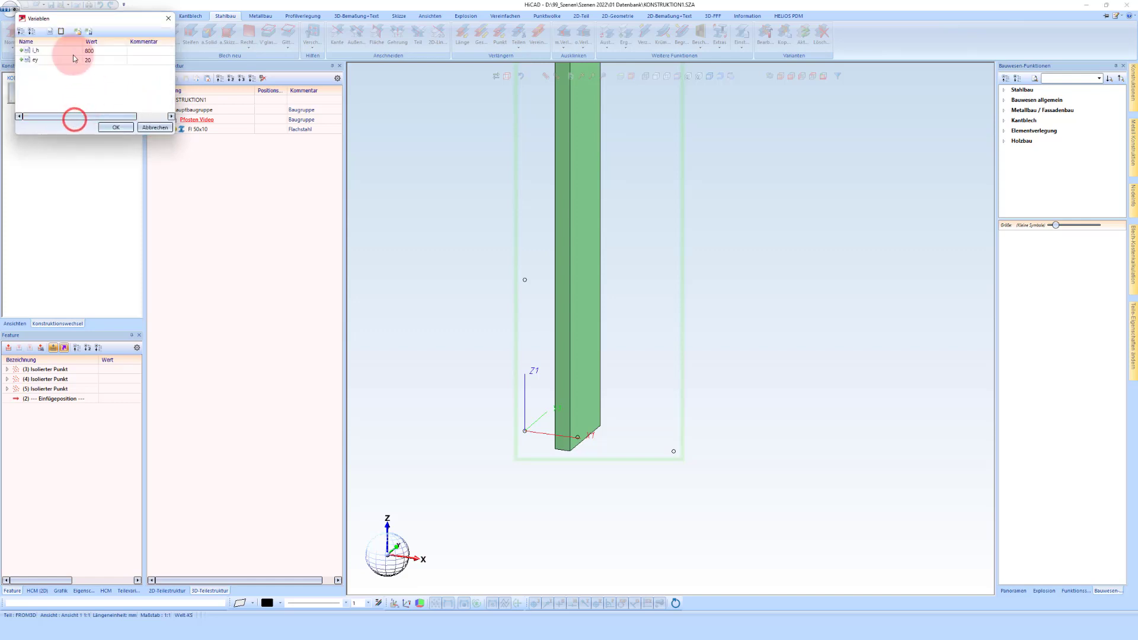
pyautogui.click(51, 33)
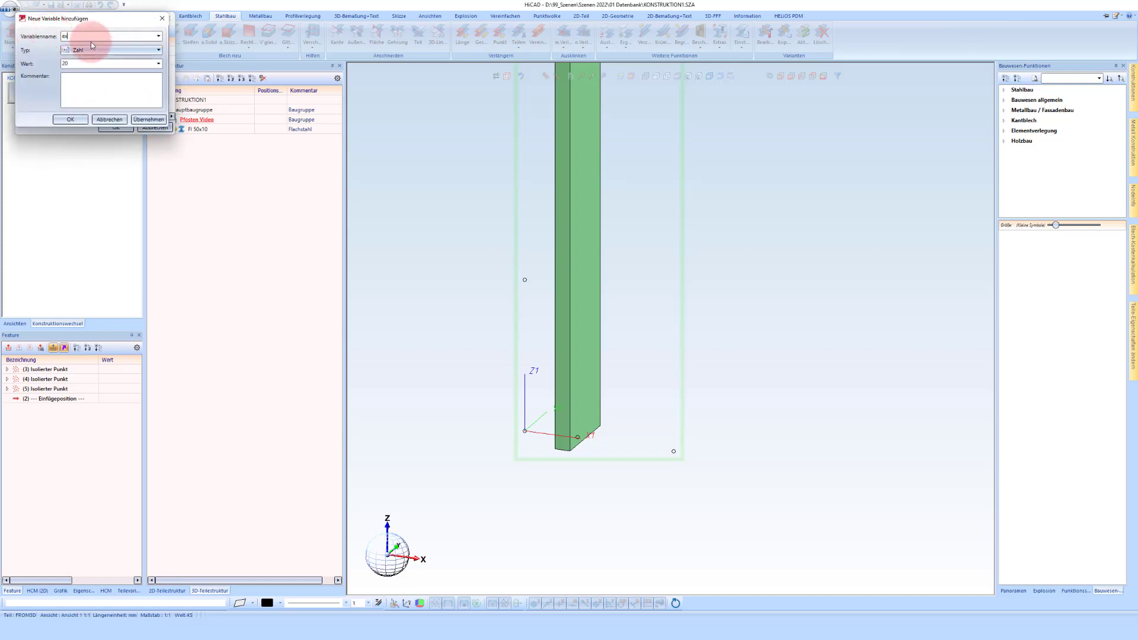
pyautogui.click(78, 122)
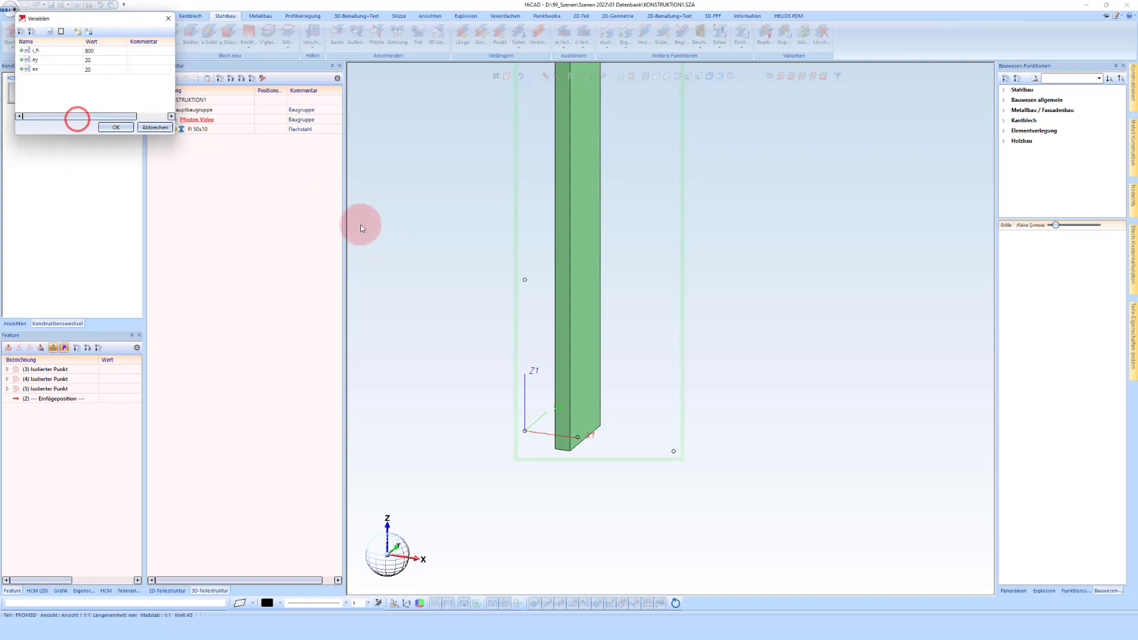
pyautogui.click(115, 127)
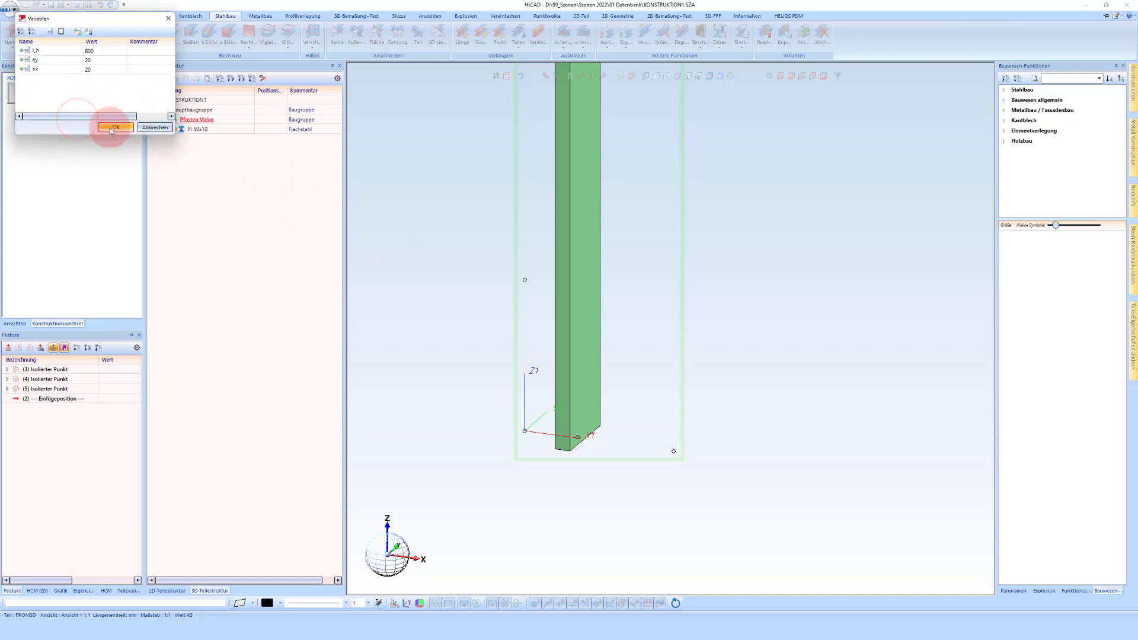
pyautogui.click(526, 269)
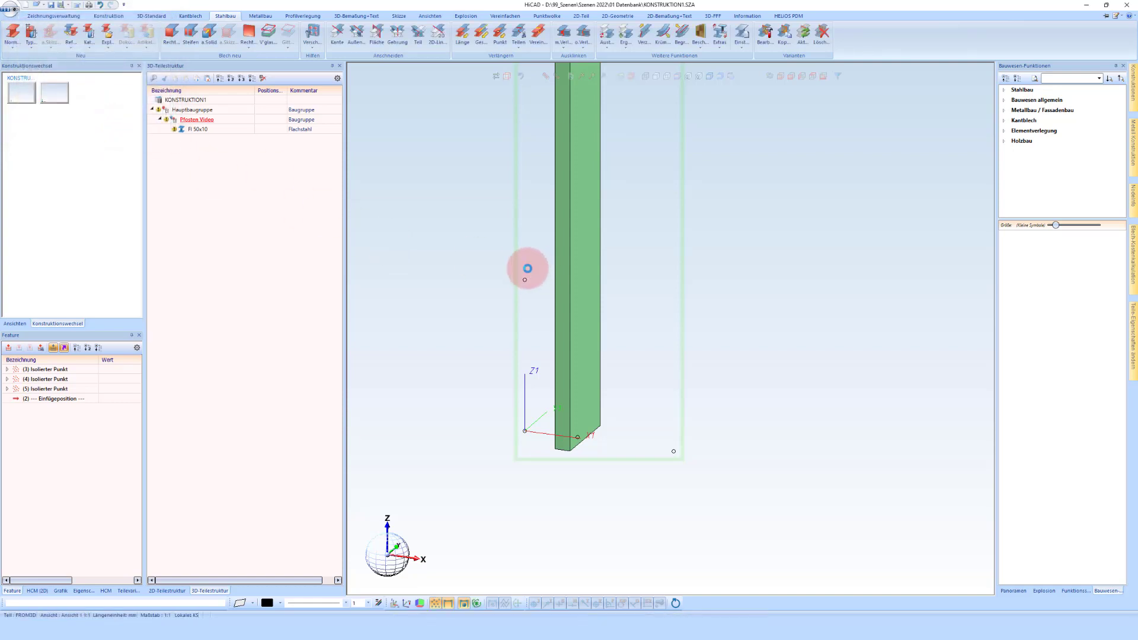
pyautogui.rightClick(44, 465)
pyautogui.click(90, 508)
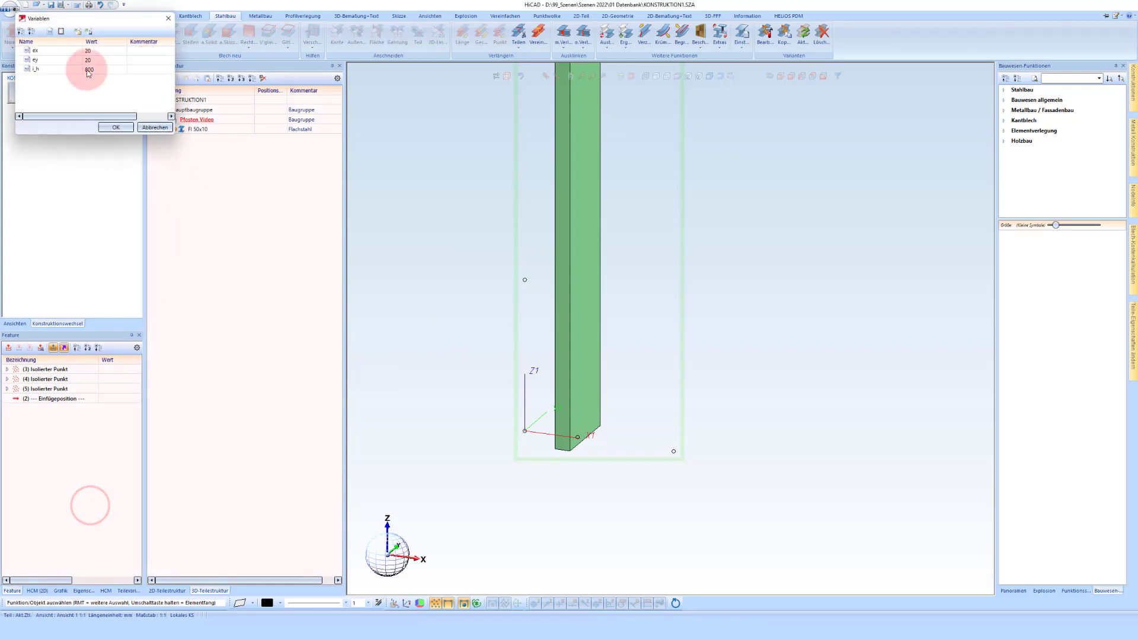
pyautogui.click(115, 126)
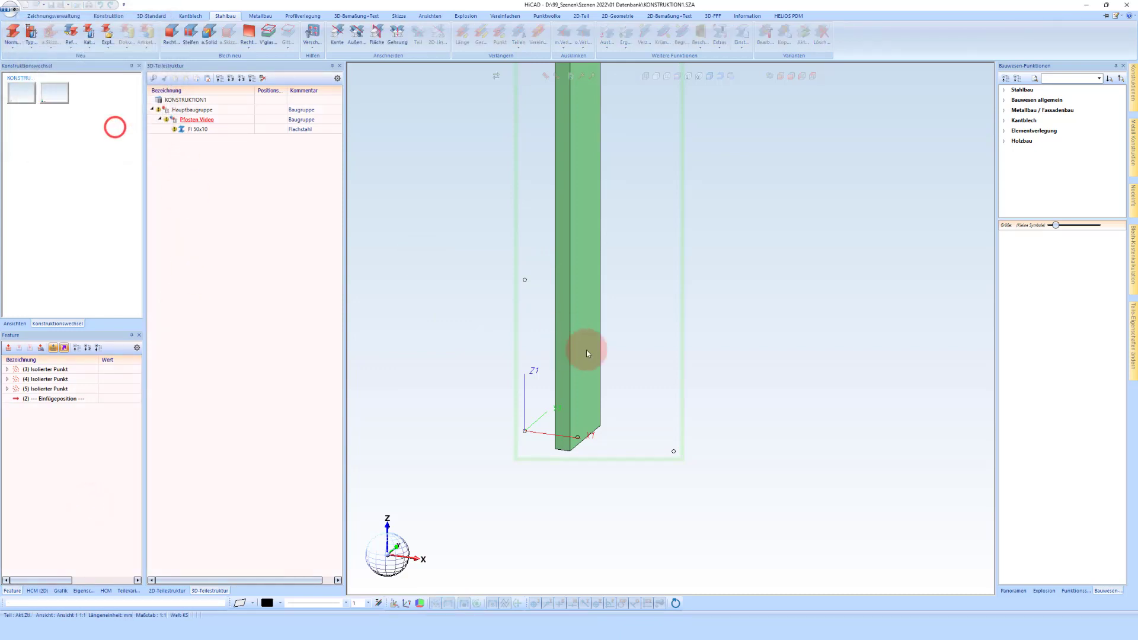
# Set the Gesamtlänge of the Fl 50x10 profile to the variable l_h.
pyautogui.click(576, 336)
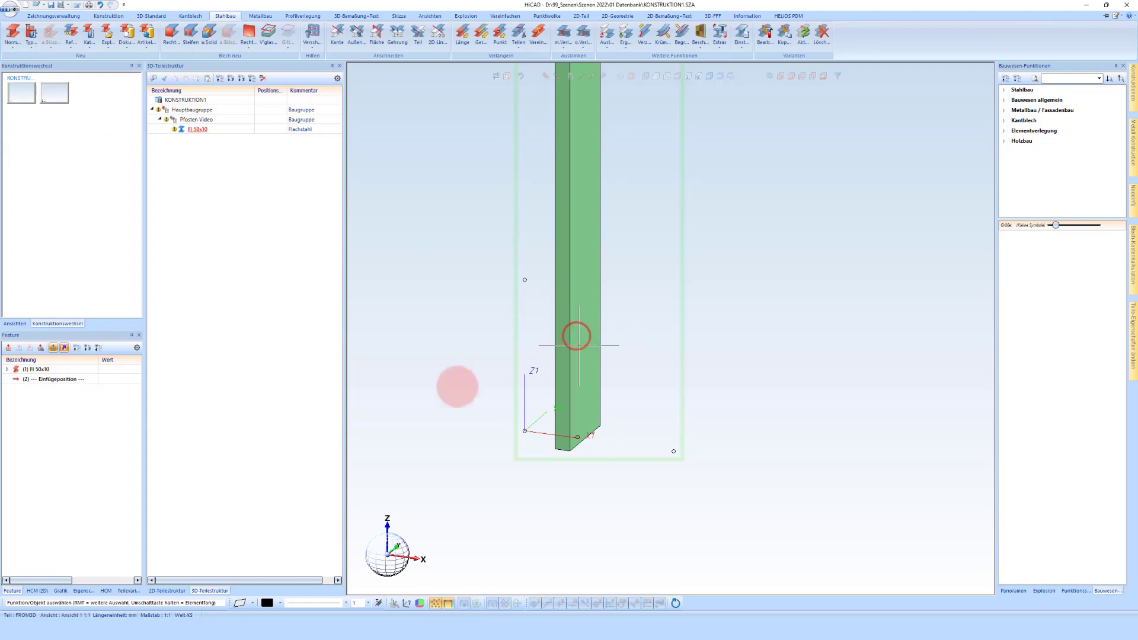
pyautogui.click(7, 369)
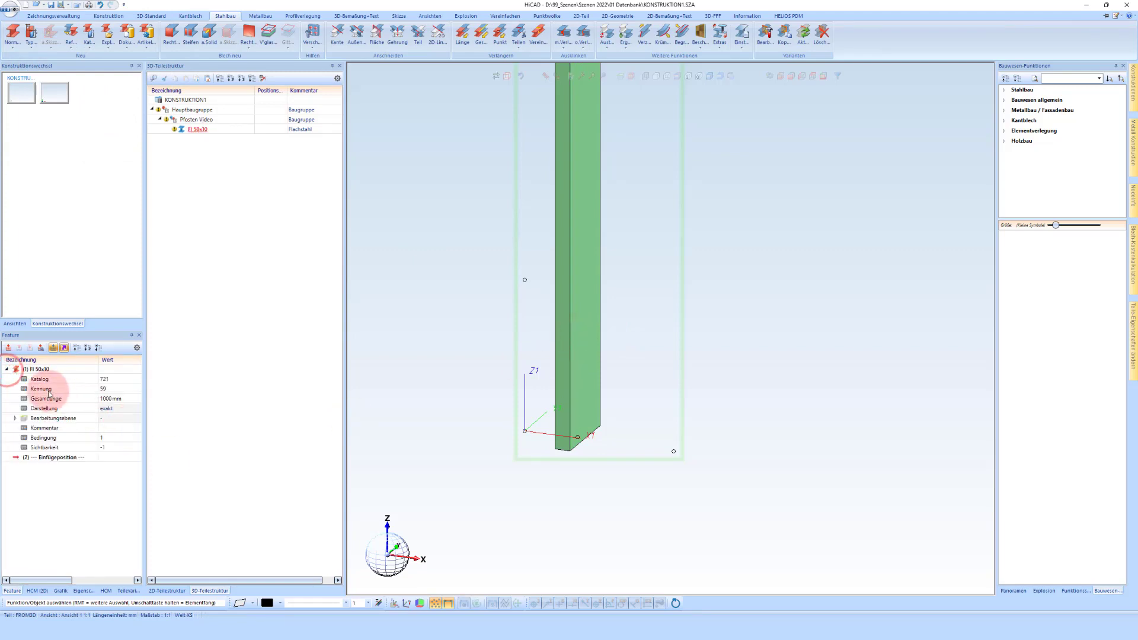
pyautogui.click(106, 398)
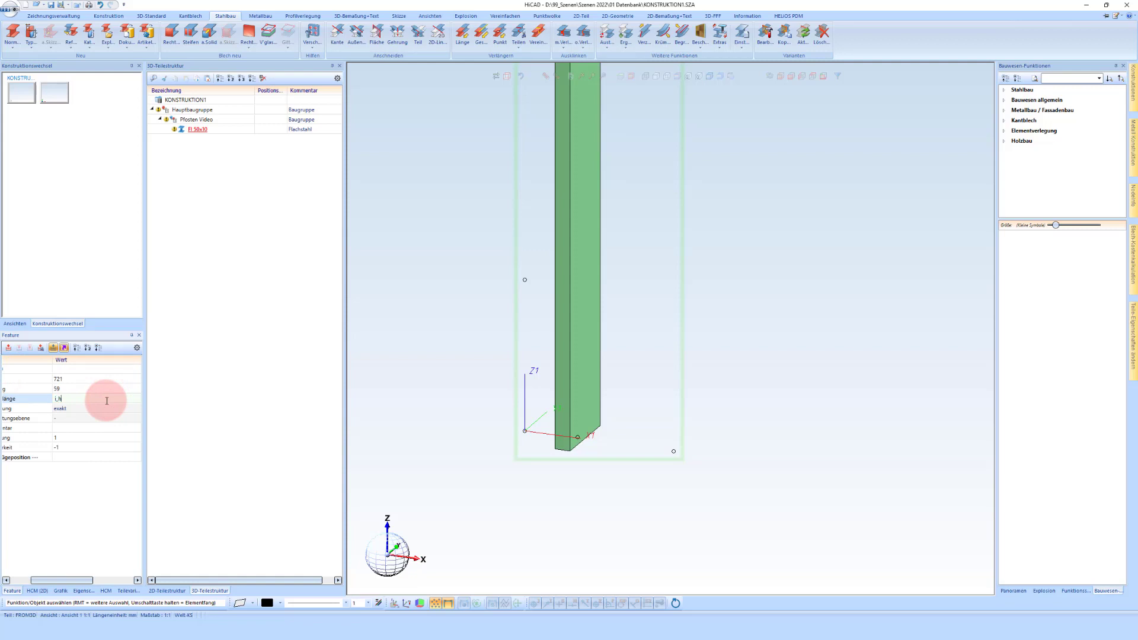
pyautogui.write('l_h')
pyautogui.press('Return')
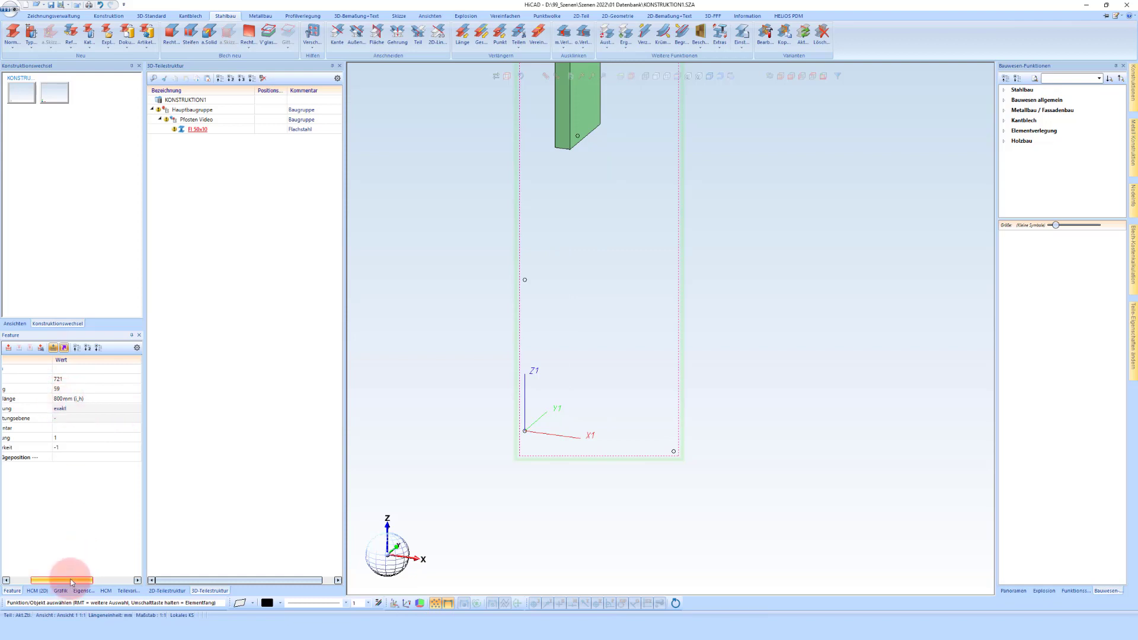
pyautogui.moveTo(70, 582); pyautogui.dragTo(39, 579)
pyautogui.scroll(-3, 631, 434)
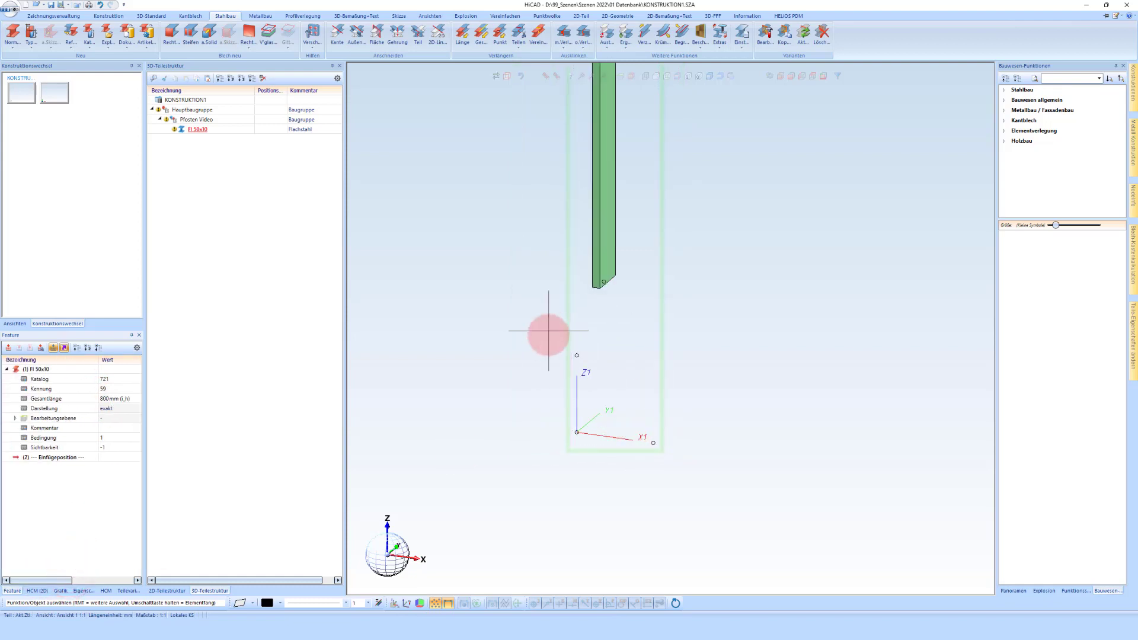
# Apply a Gleichlage constraint in the Pfosten Video assembly between the profile's lower end face and the assembly's X-Achse.
pyautogui.click(204, 120)
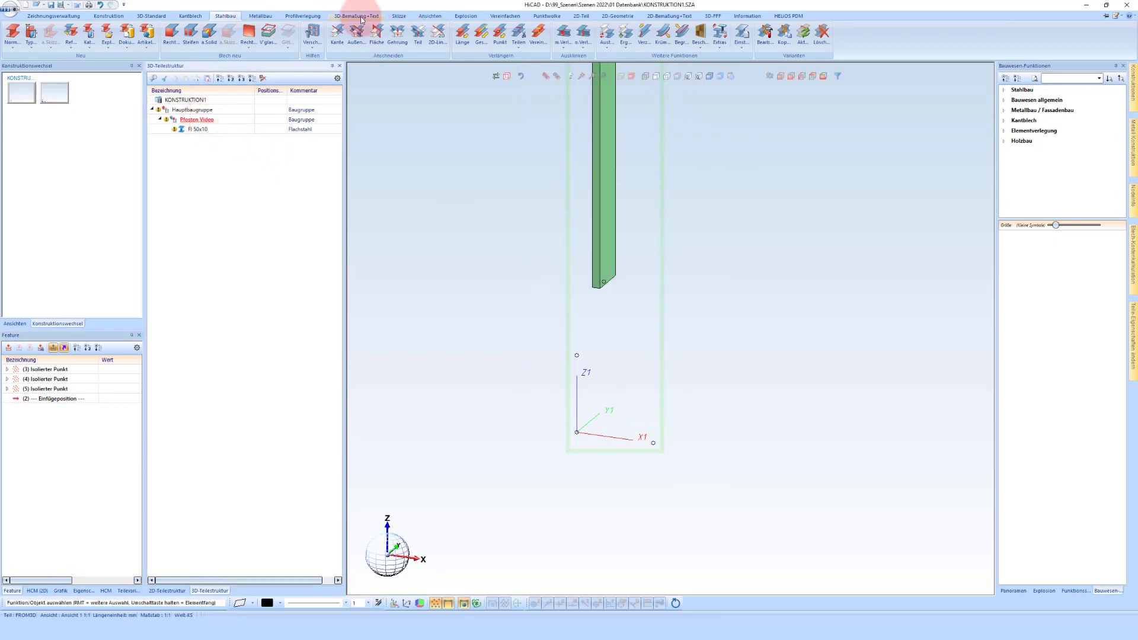
pyautogui.click(153, 16)
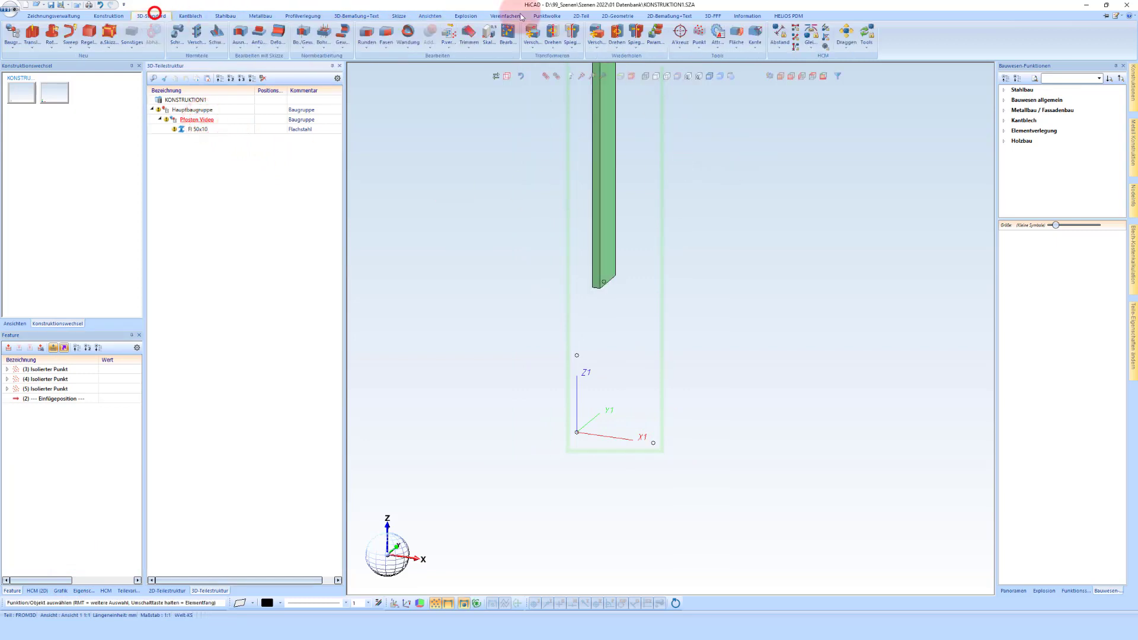
pyautogui.click(807, 48)
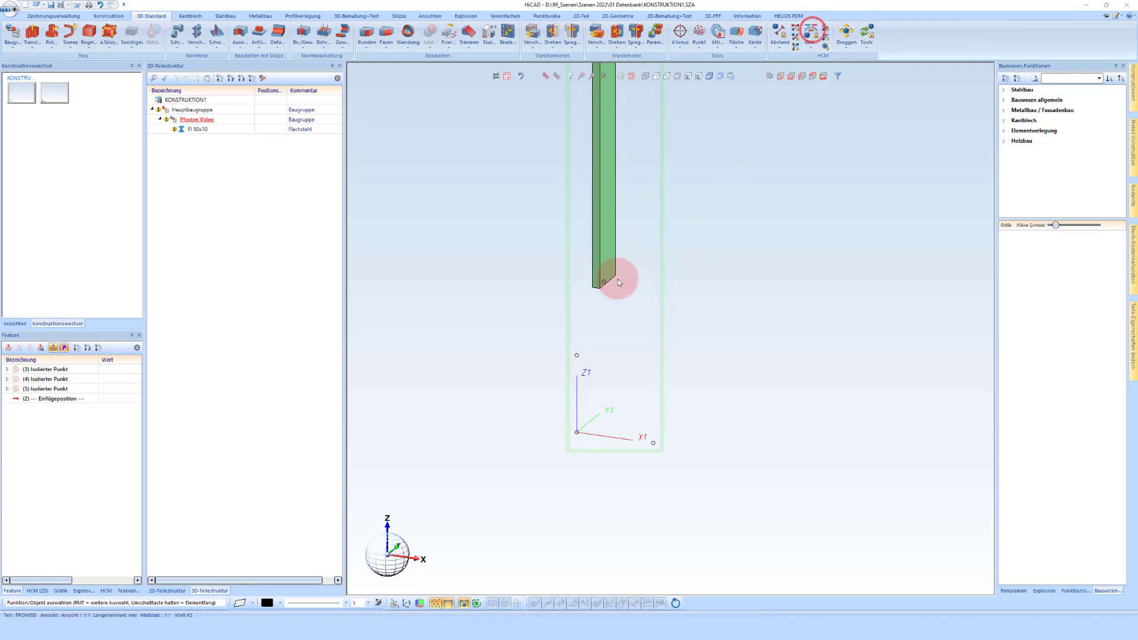
pyautogui.scroll(5, 598, 285)
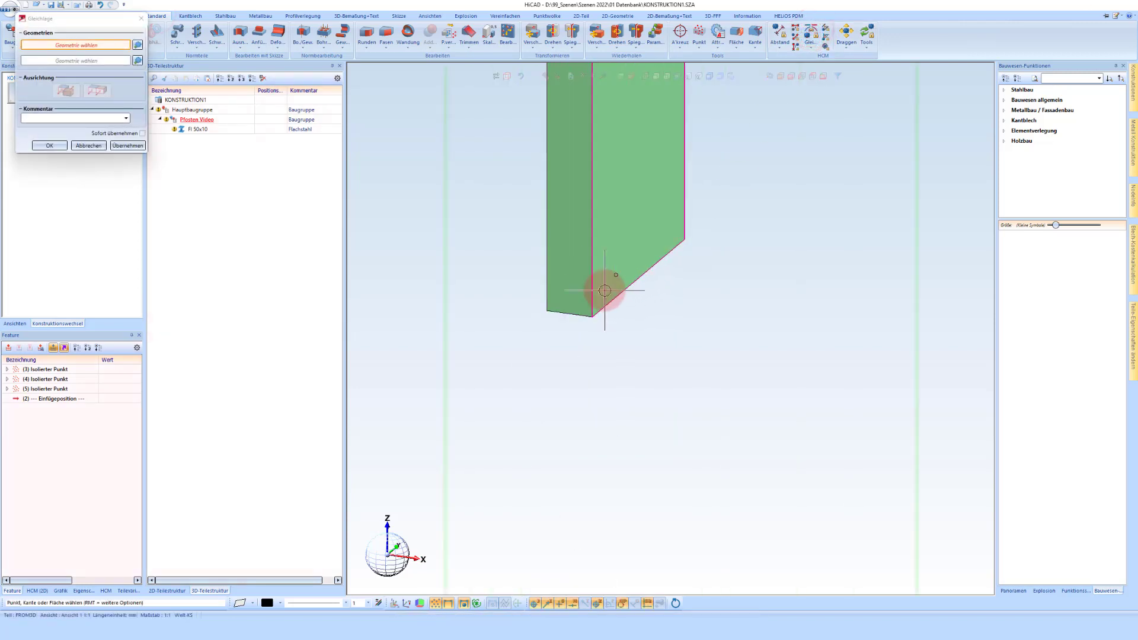
pyautogui.moveTo(577, 295); pyautogui.dragTo(598, 306, button='middle')
pyautogui.click(597, 330)
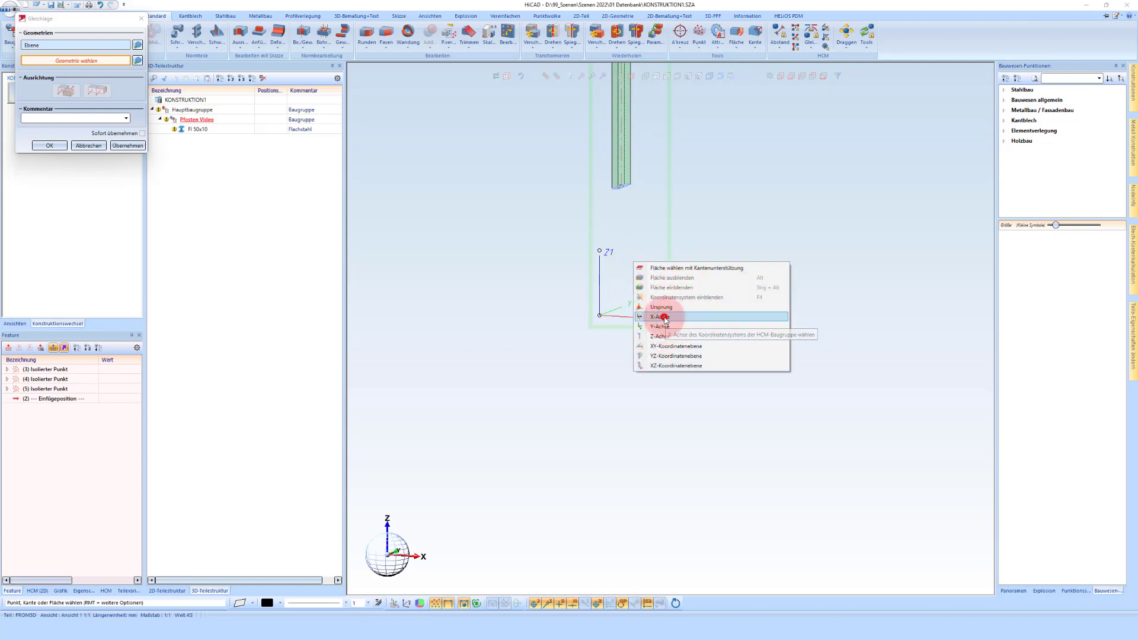
pyautogui.click(664, 318)
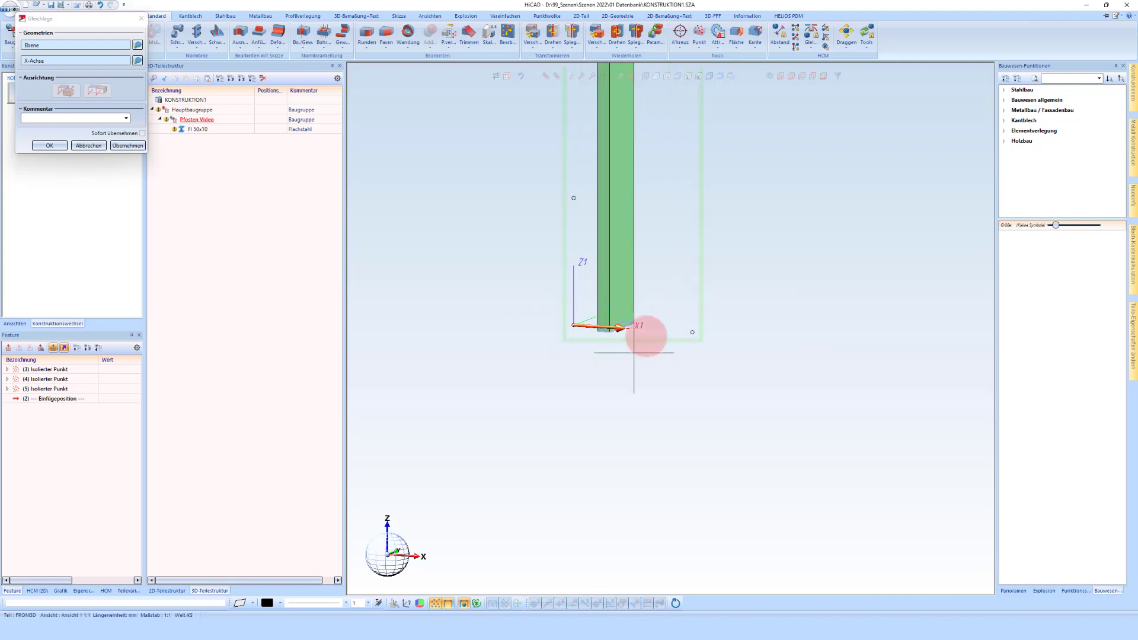
pyautogui.scroll(2, 615, 298)
pyautogui.moveTo(617, 299); pyautogui.dragTo(606, 320, button='middle')
pyautogui.scroll(-1, 666, 352)
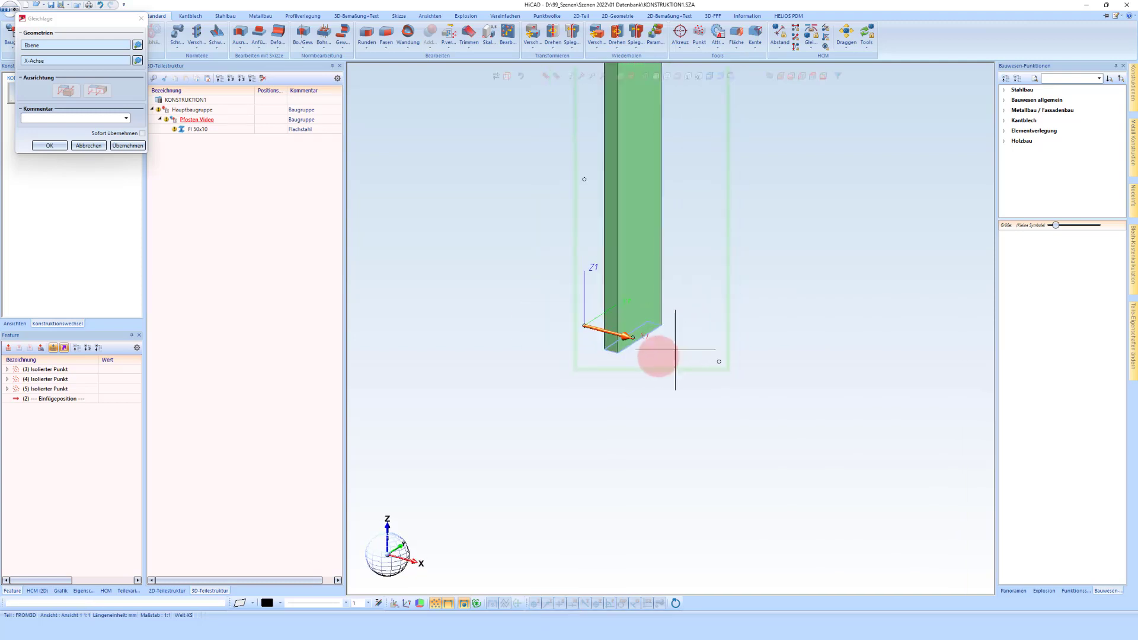
pyautogui.scroll(1, 656, 330)
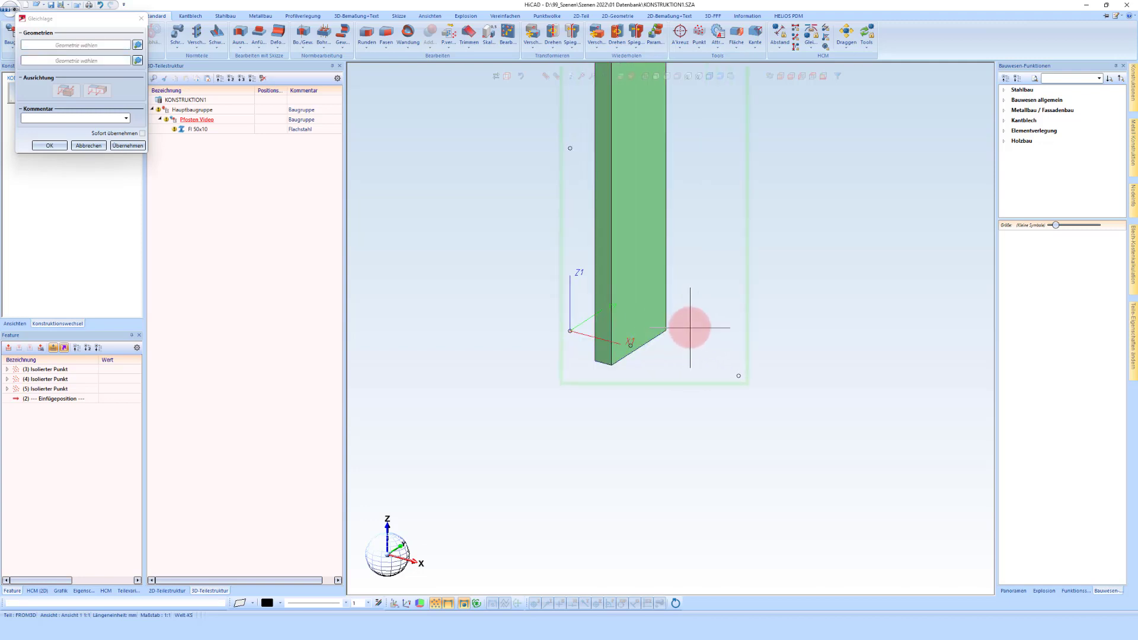
# Apply an Abstand constraint of 20 between the Fl 50x10 profile's wide side face and the assembly's origin point.
pyautogui.middleClick(713, 317)
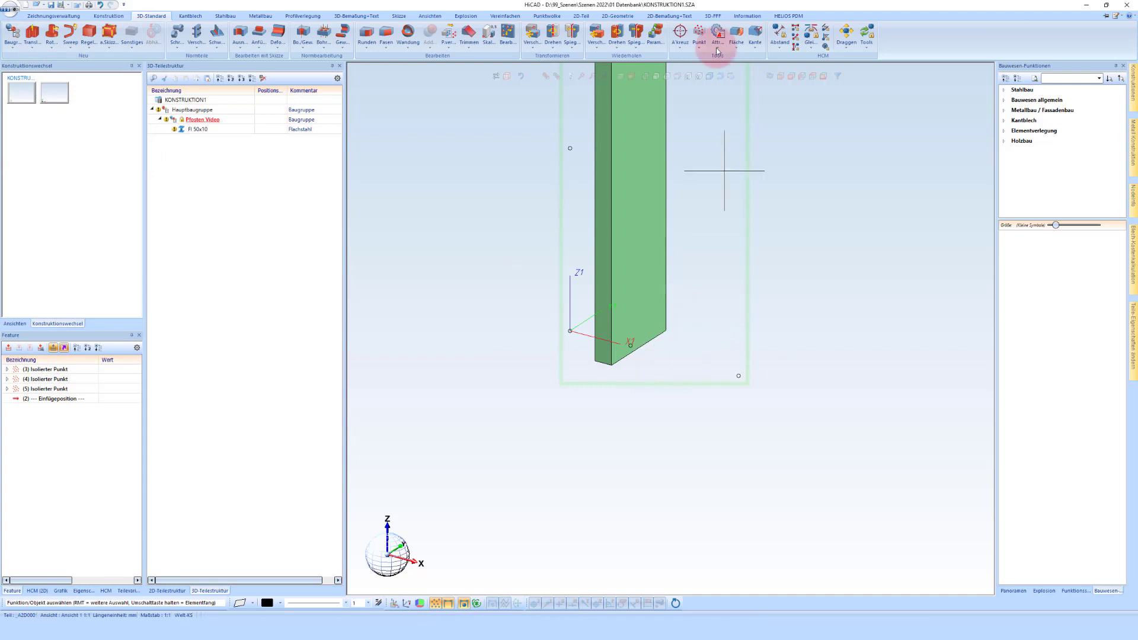
pyautogui.click(780, 33)
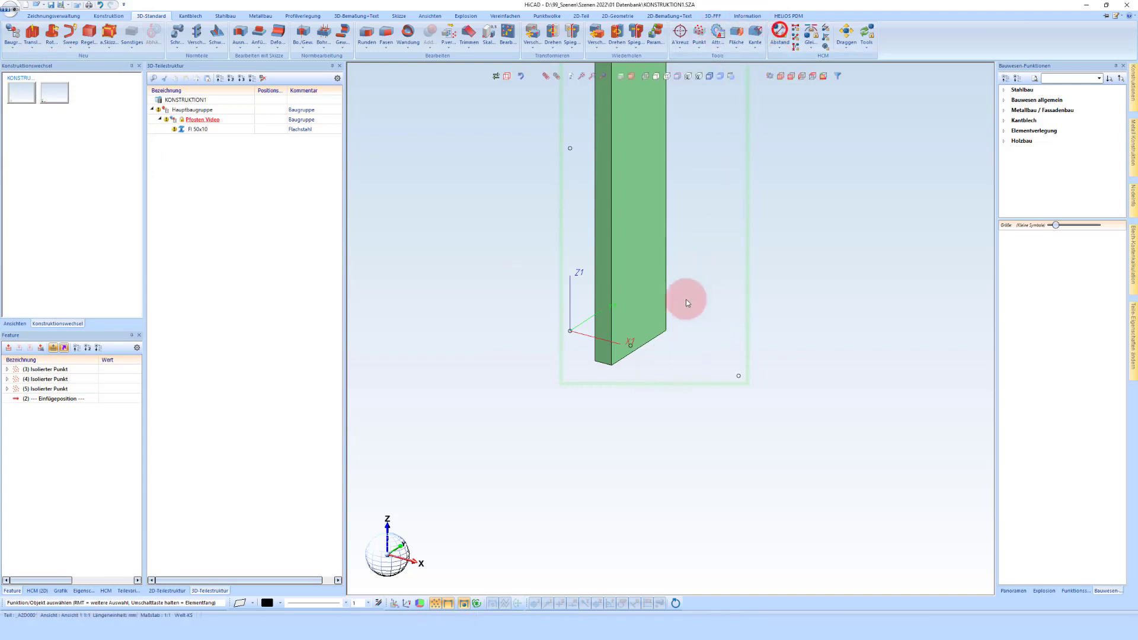
pyautogui.click(643, 329)
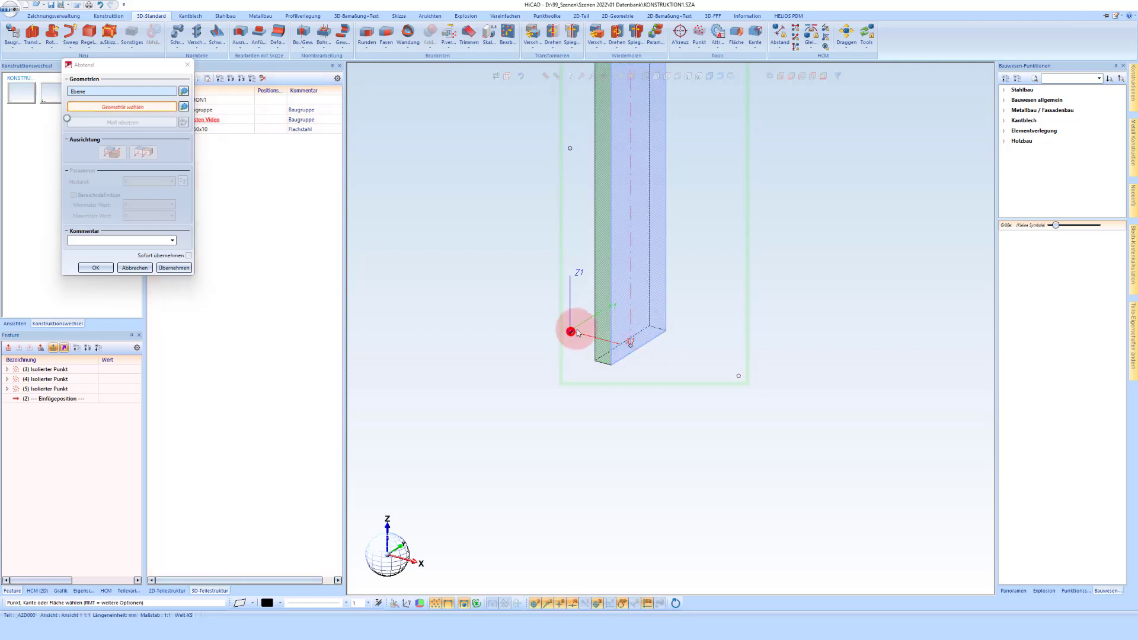
pyautogui.click(572, 331)
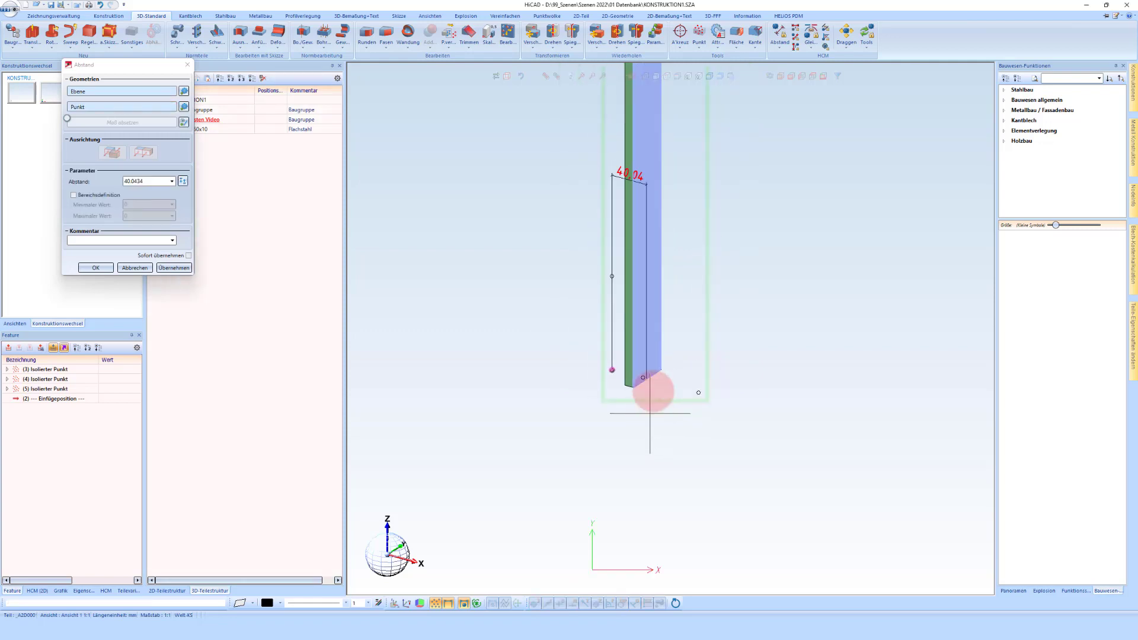
pyautogui.click(168, 179)
pyautogui.click(148, 184)
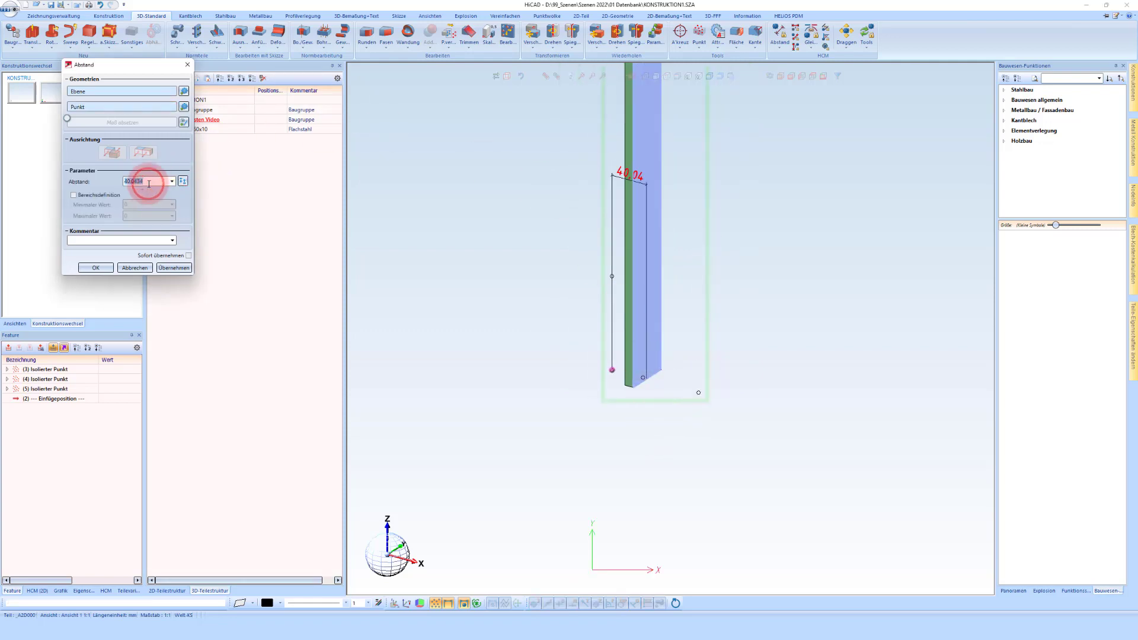
pyautogui.click(674, 282)
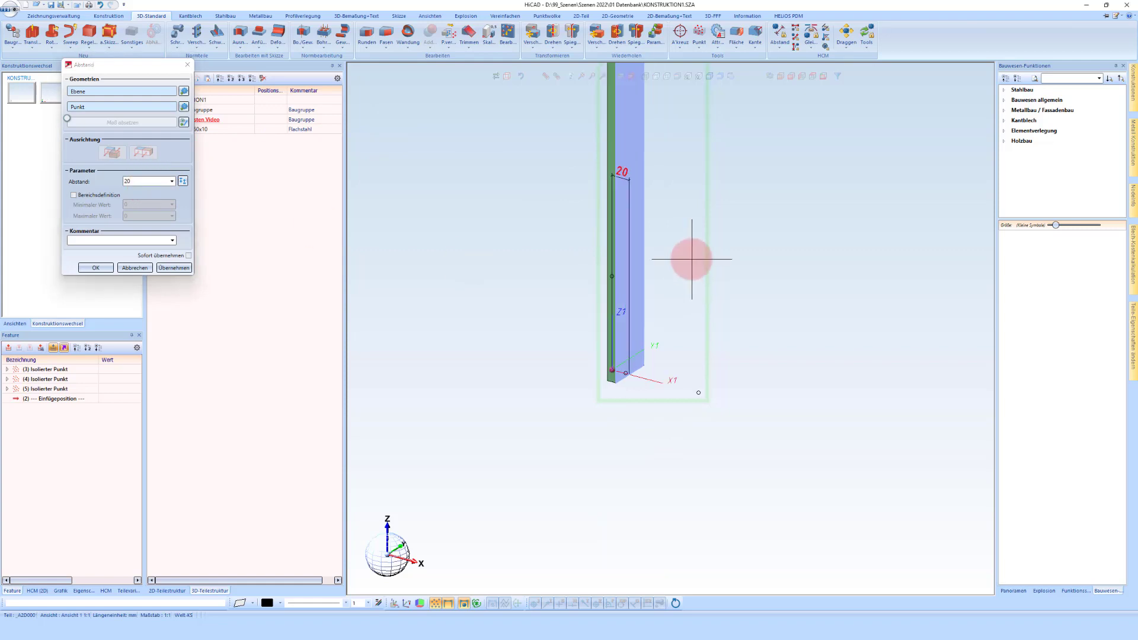
pyautogui.scroll(3, 616, 374)
pyautogui.click(95, 267)
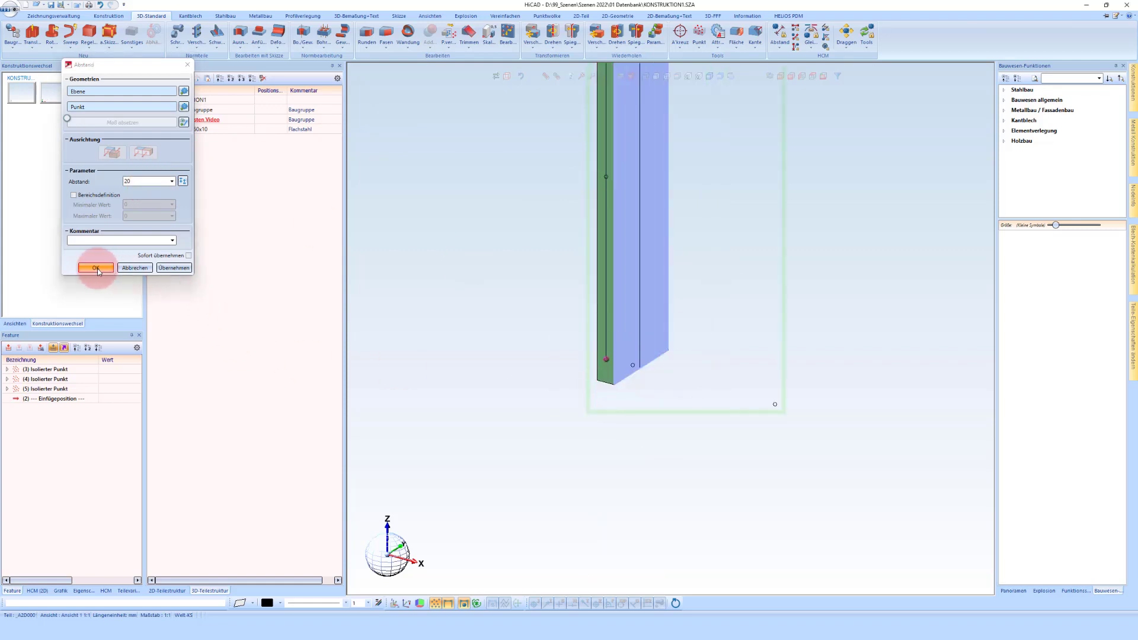
pyautogui.scroll(3, 613, 356)
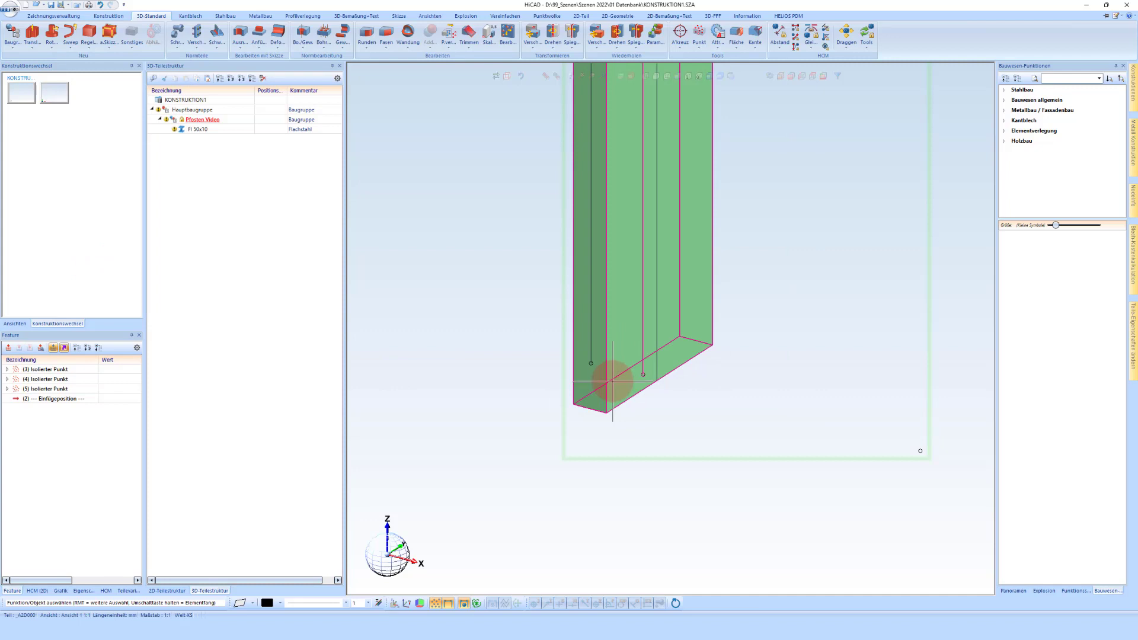
# Create one copy of the Fl 50x10 profile, shifted along its short lower edge to the negative X side of the assembly origin.
pyautogui.click(794, 77)
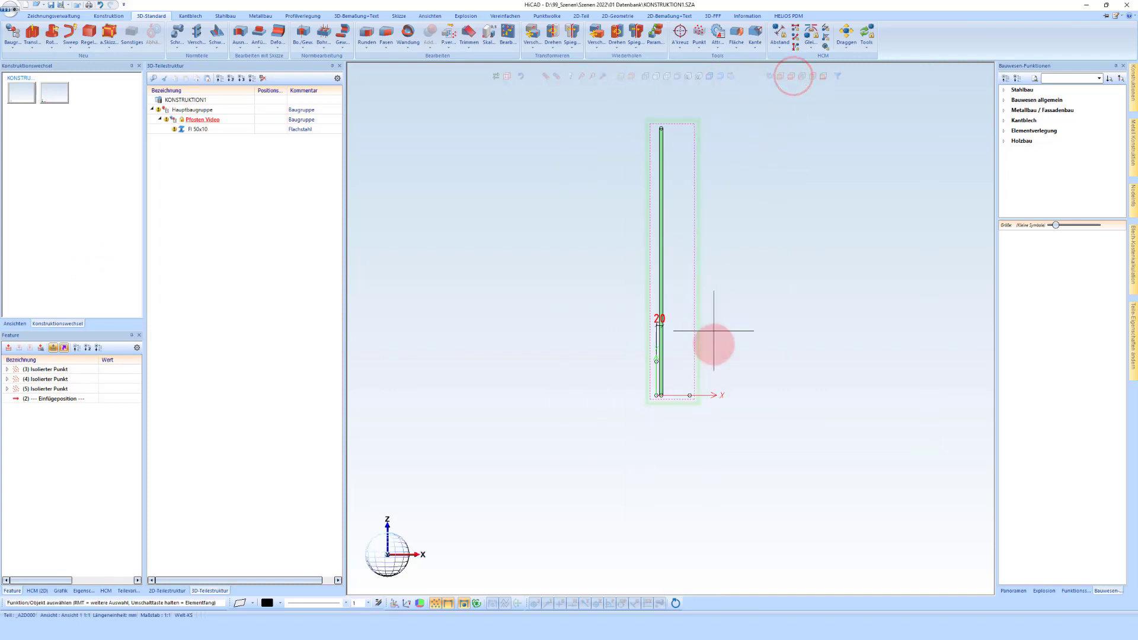
pyautogui.scroll(2, 600, 269)
pyautogui.scroll(-2, 644, 267)
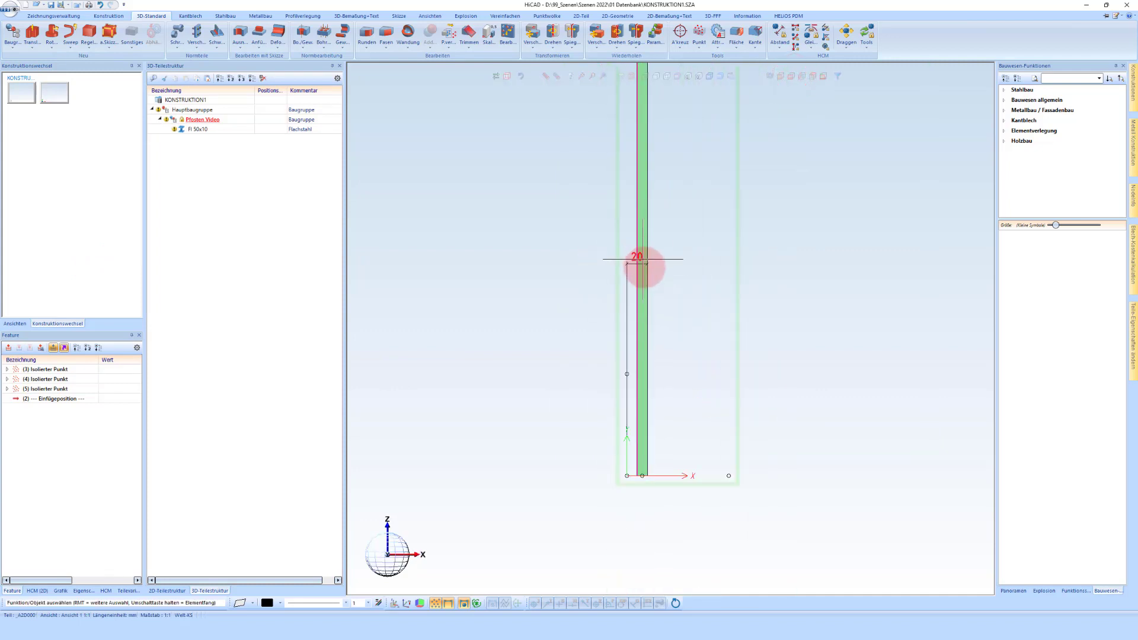
pyautogui.moveTo(640, 281); pyautogui.dragTo(623, 424, button='middle')
pyautogui.click(618, 424)
pyautogui.rightClick(708, 381)
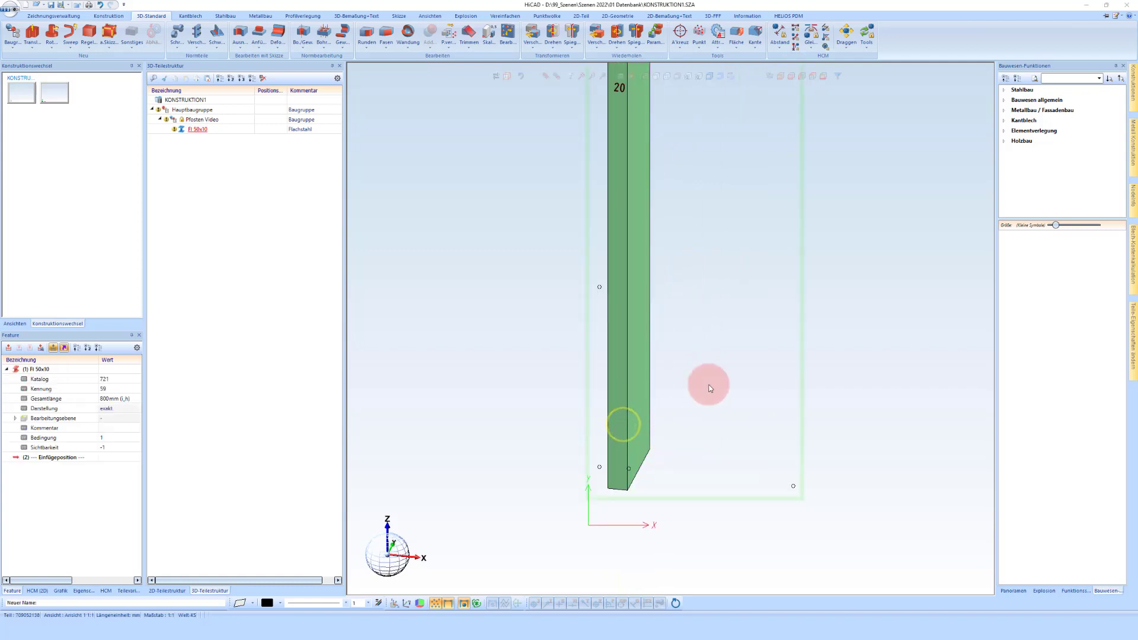
pyautogui.click(759, 363)
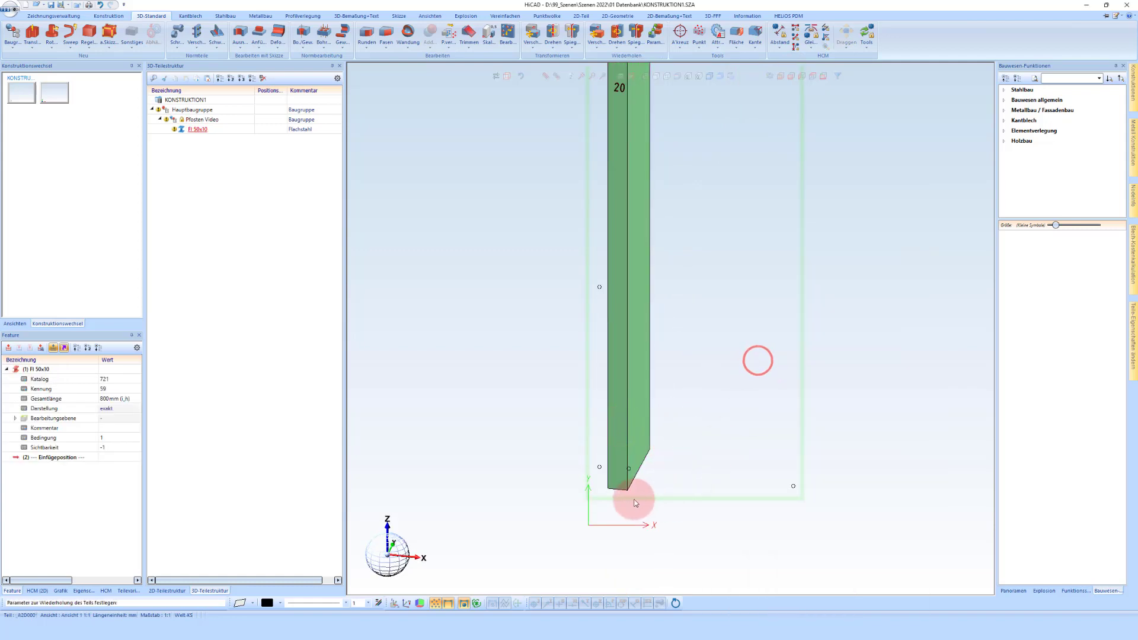
pyautogui.click(673, 581)
pyautogui.scroll(4, 618, 514)
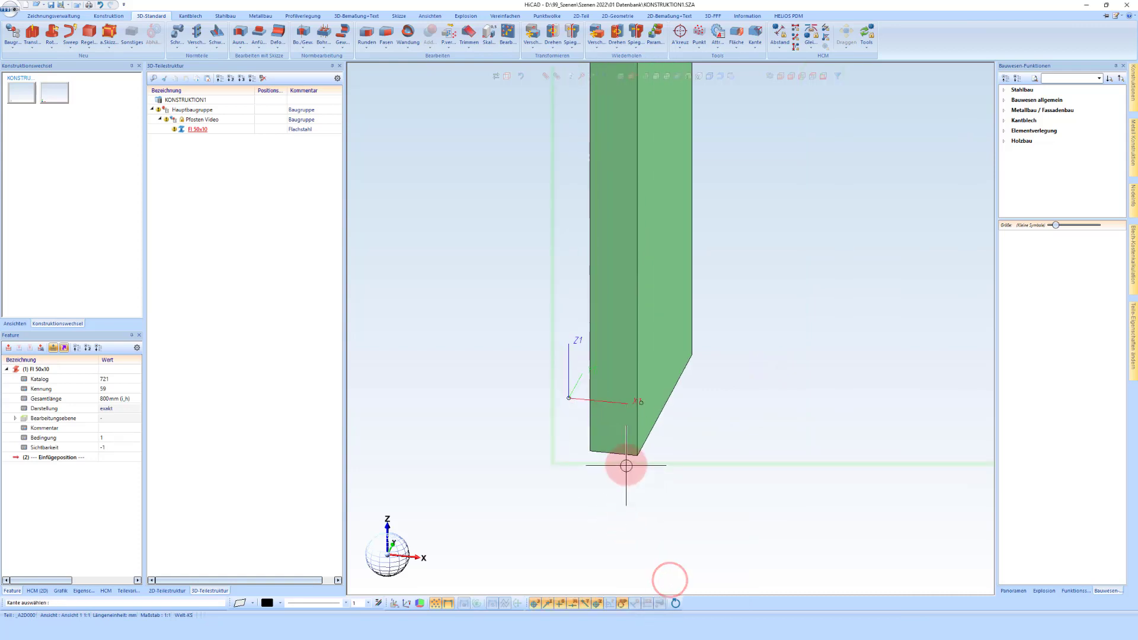
pyautogui.click(646, 461)
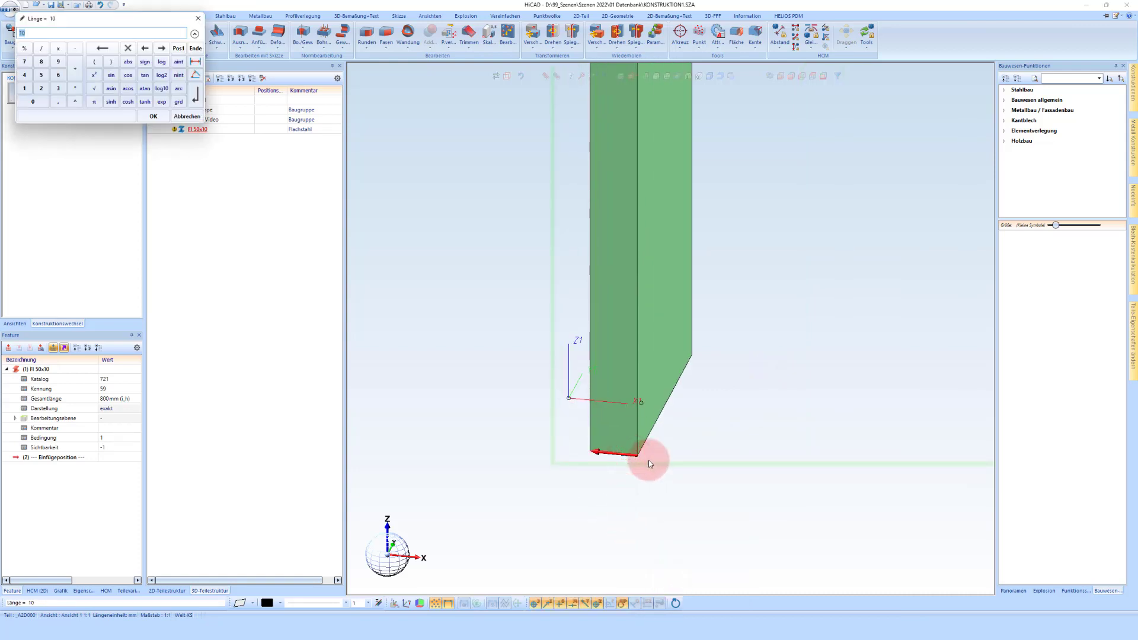
pyautogui.press('Return')
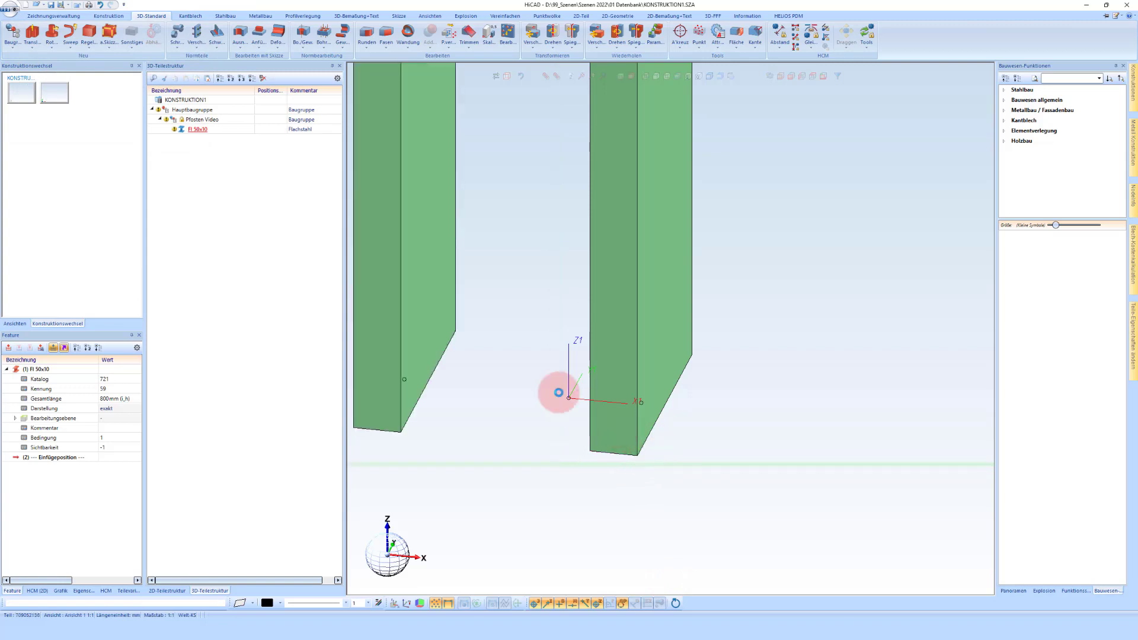
pyautogui.click(559, 393)
pyautogui.scroll(-4, 641, 401)
pyautogui.scroll(-2, 629, 403)
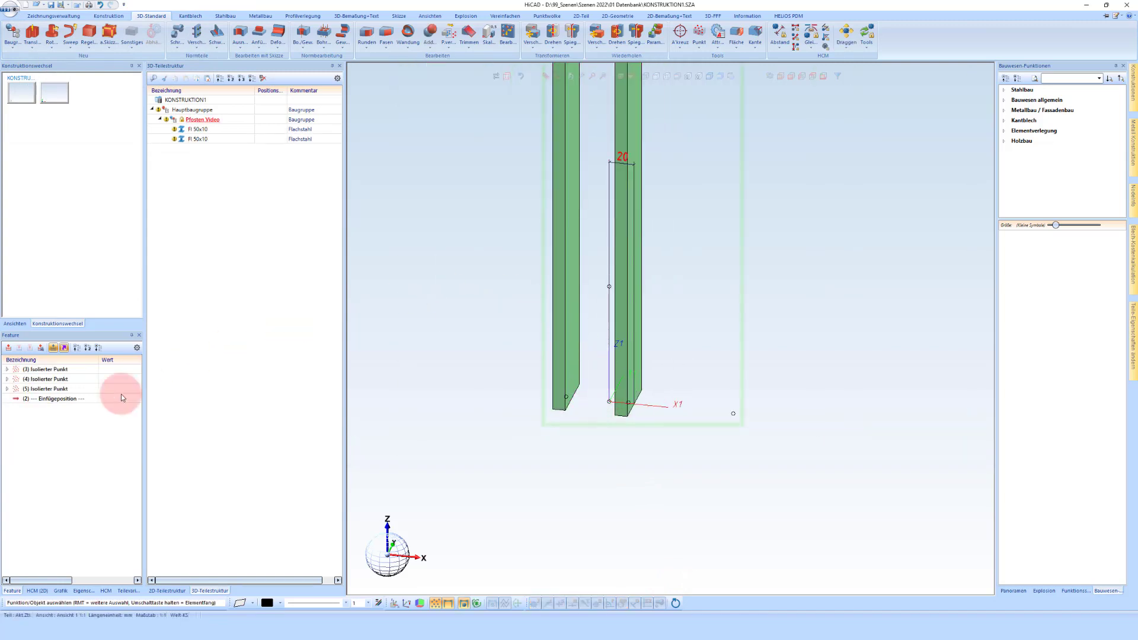
# Apply a Gleichlage constraint in the Pfosten Video assembly between the copied profile's lower end face and the X-Achse.
pyautogui.click(566, 292)
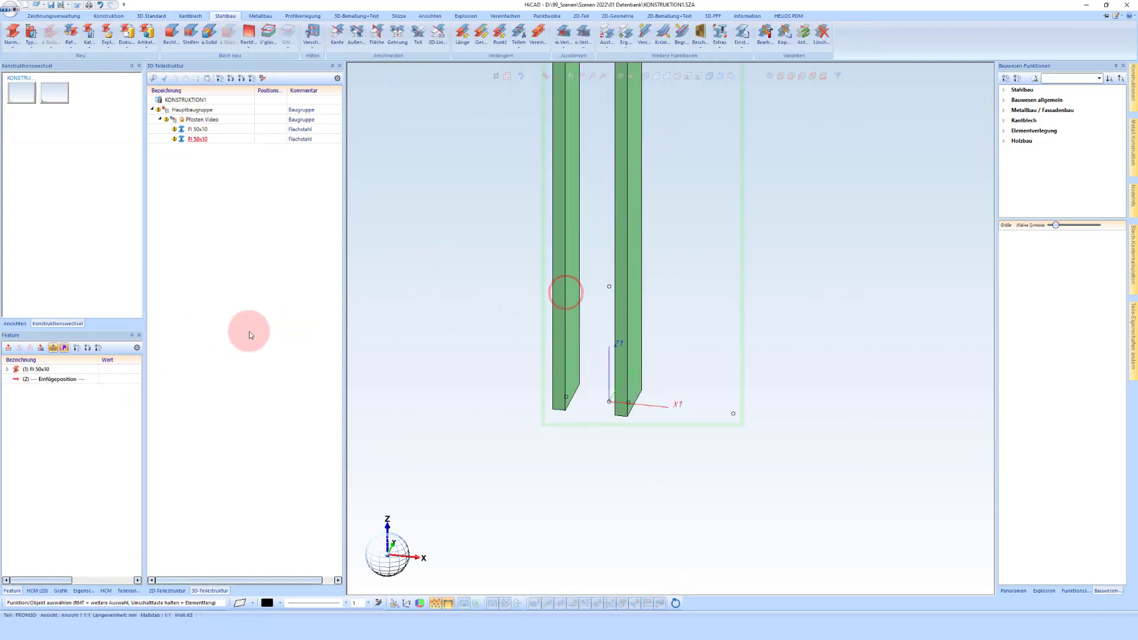
pyautogui.click(195, 121)
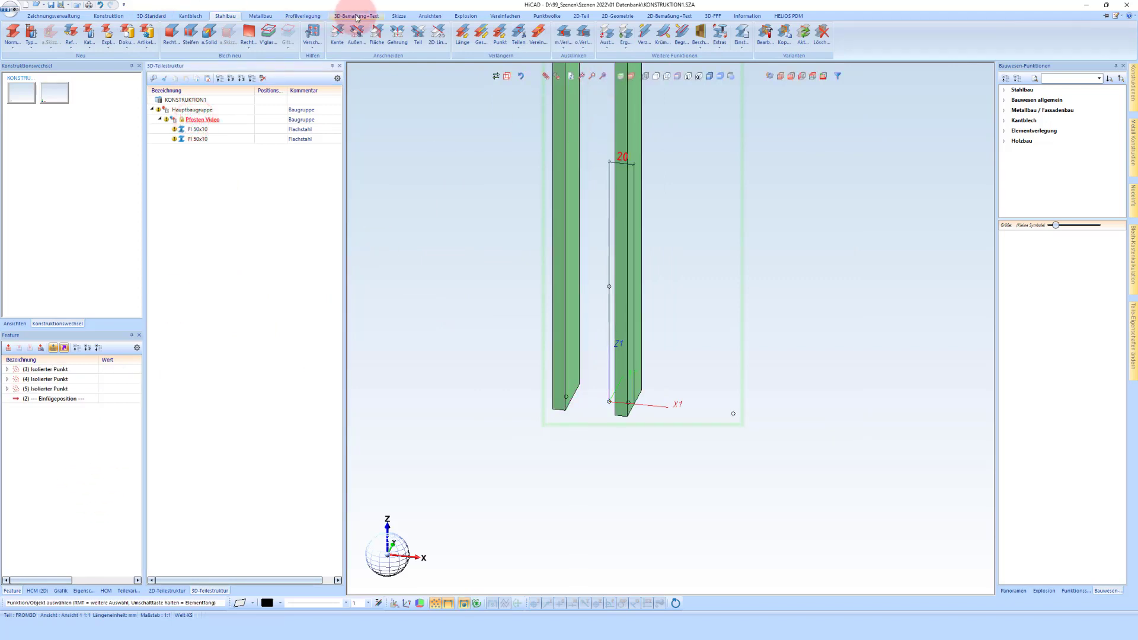
pyautogui.click(148, 16)
pyautogui.click(811, 33)
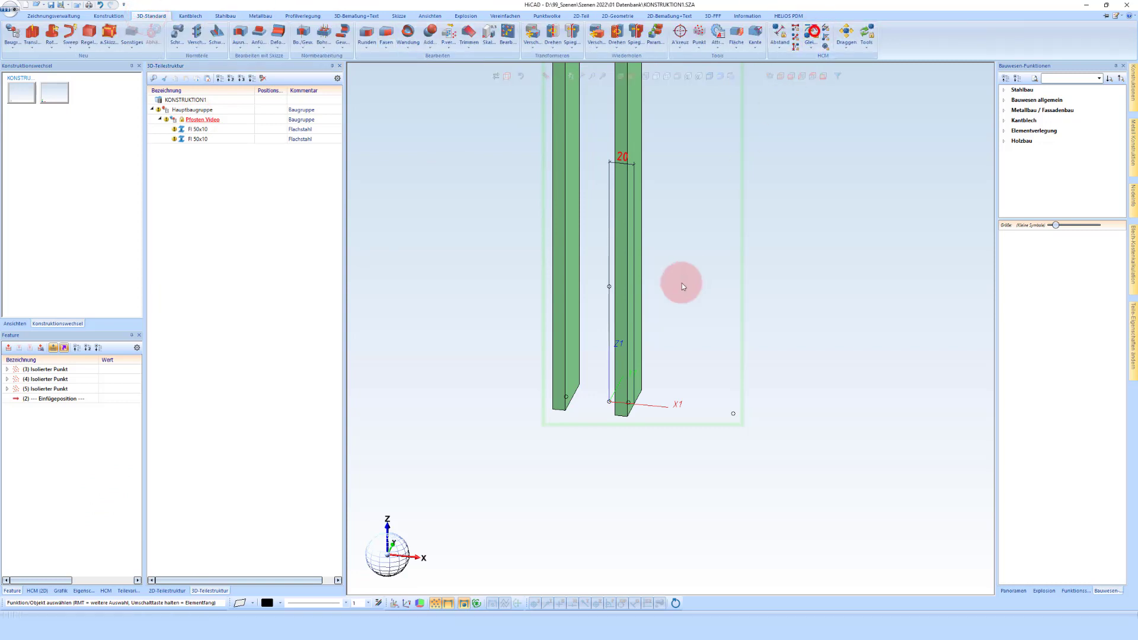
pyautogui.scroll(5, 570, 402)
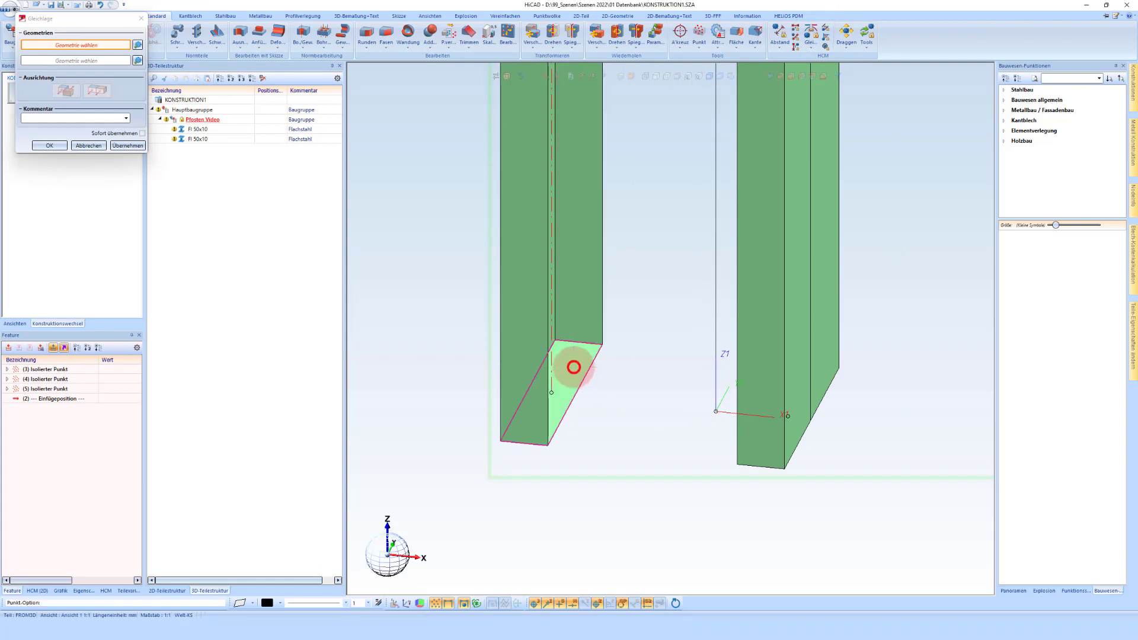
pyautogui.click(573, 367)
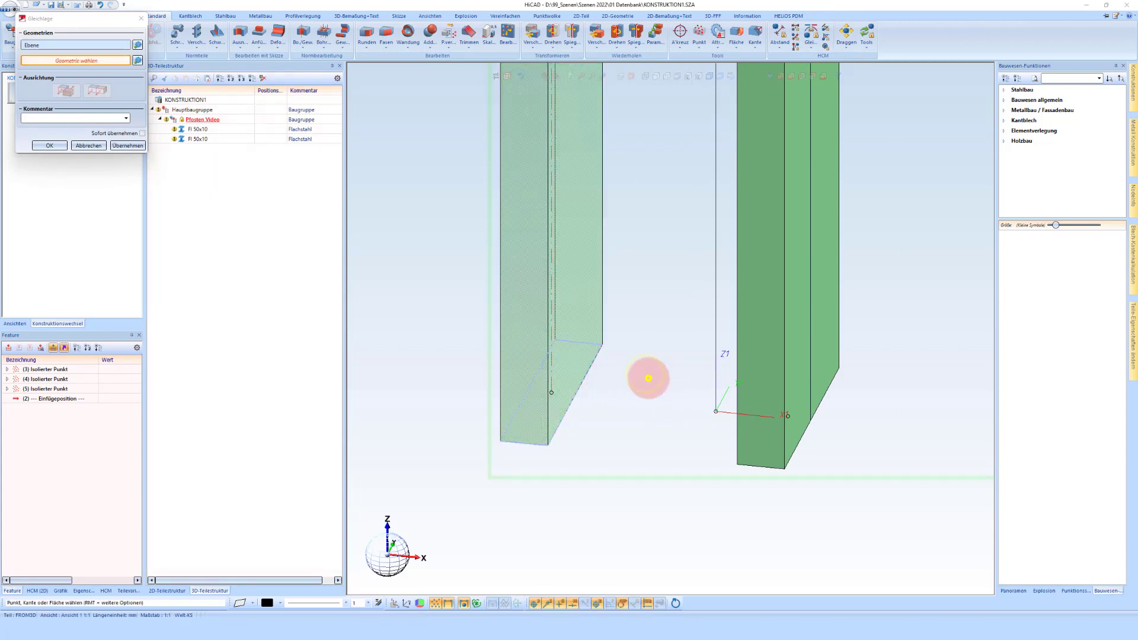
pyautogui.rightClick(648, 378)
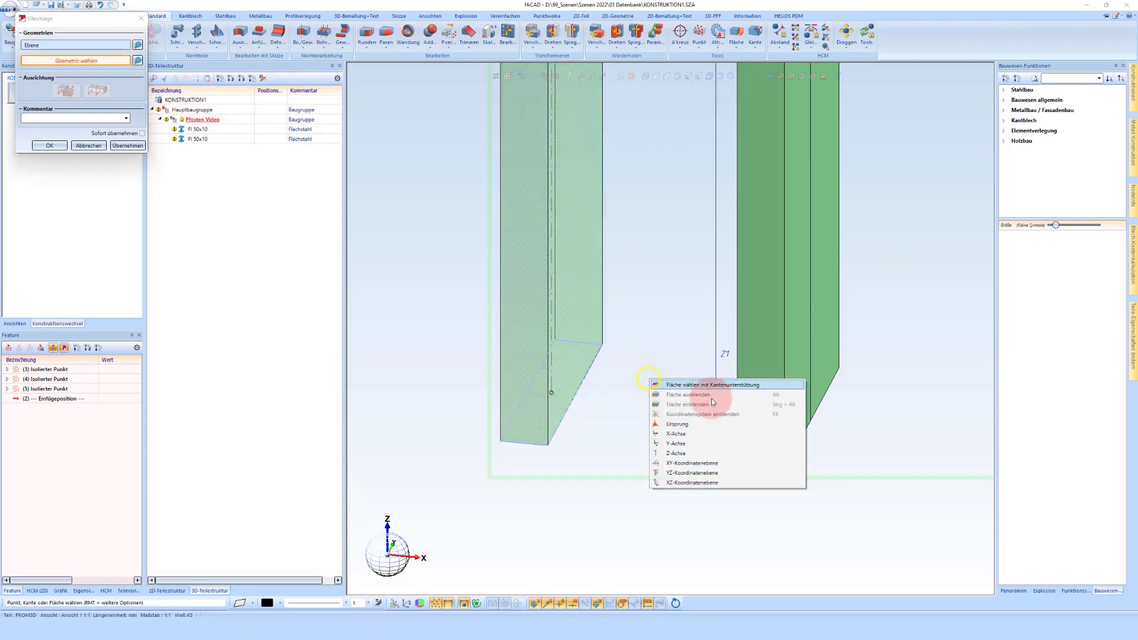
pyautogui.click(676, 433)
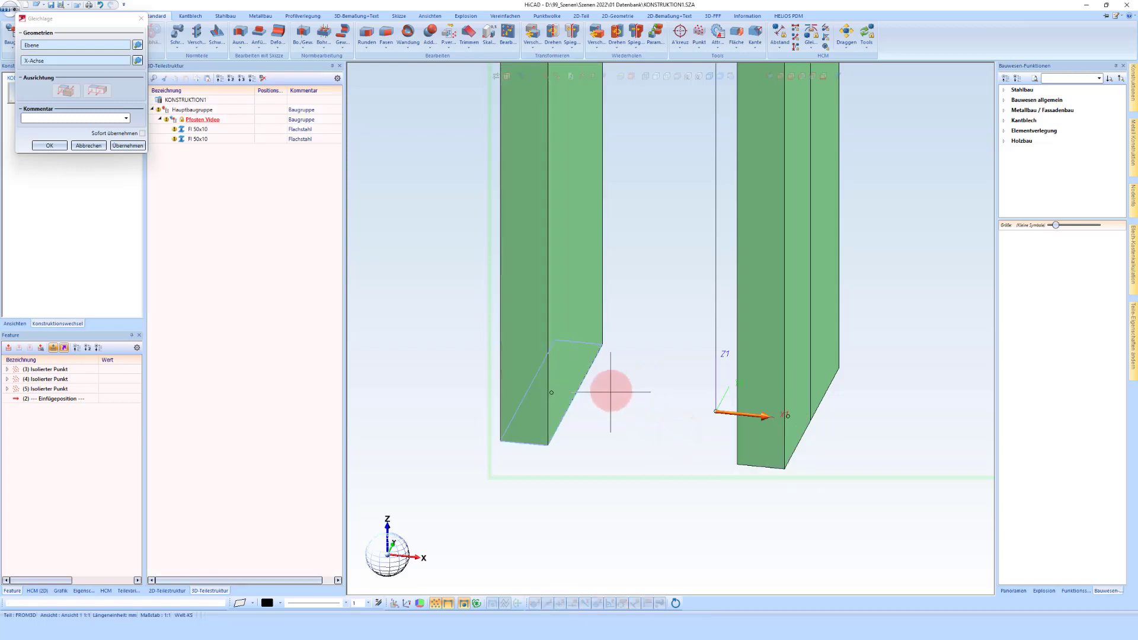
pyautogui.middleClick(682, 360)
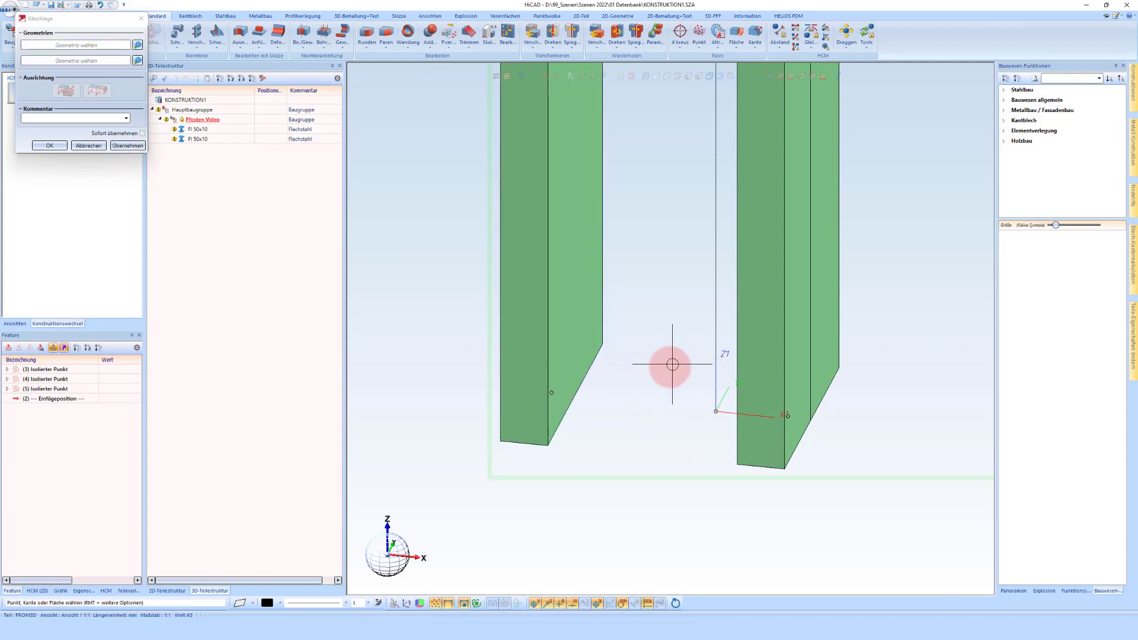
pyautogui.scroll(-4, 649, 370)
pyautogui.middleClick(649, 373)
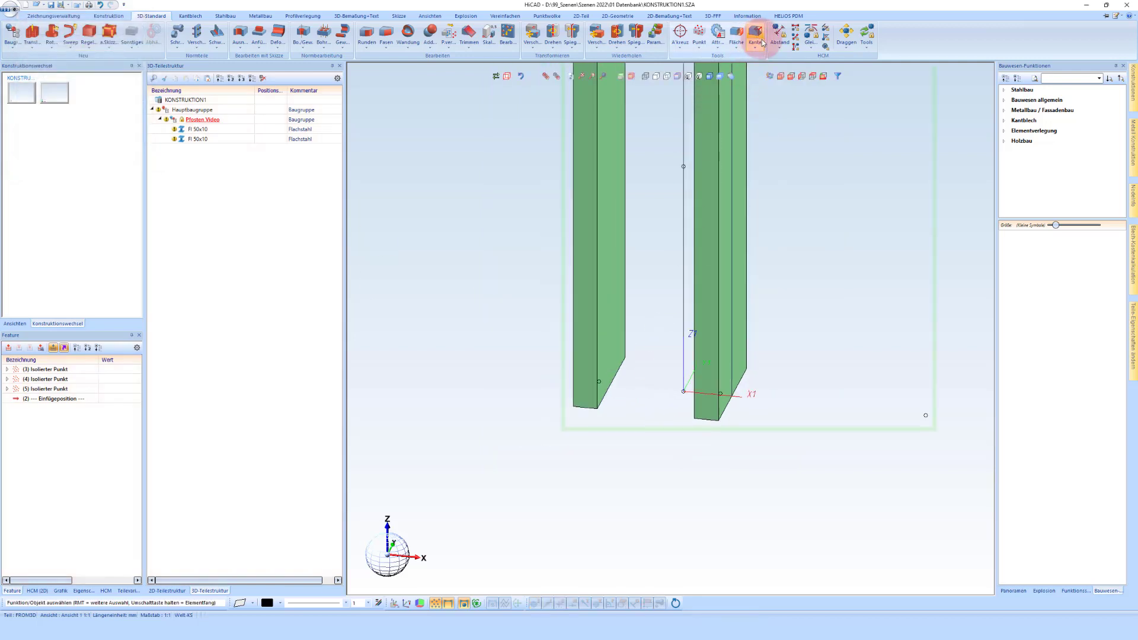
# Apply an Abstand constraint of 20 between the assembly's origin point and the copied profile's outer wide face.
pyautogui.click(779, 32)
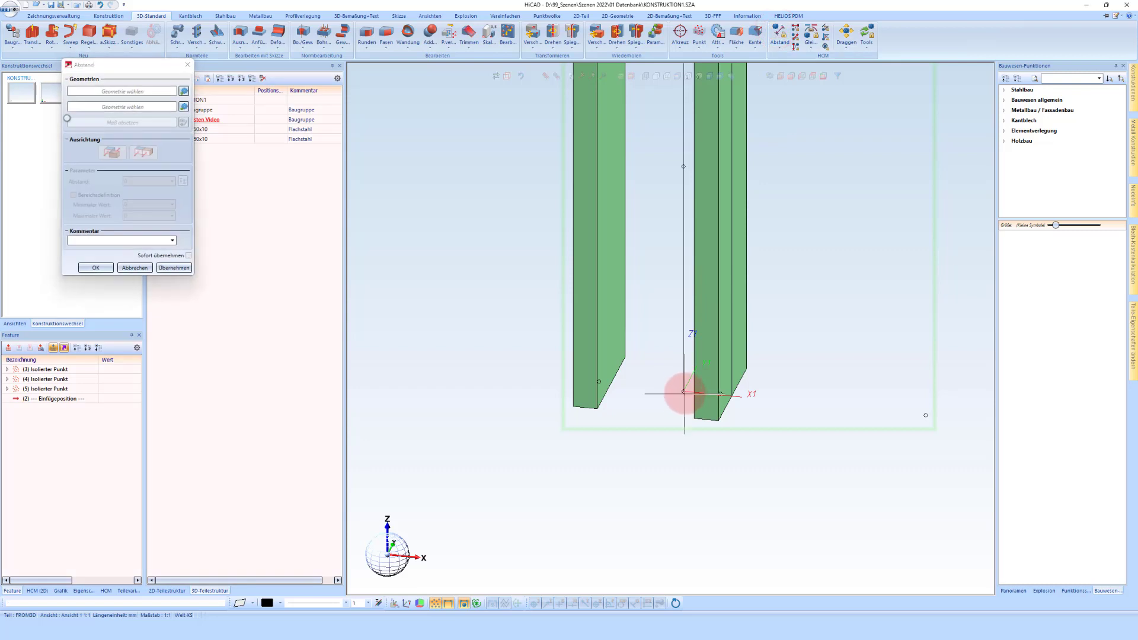
pyautogui.click(683, 390)
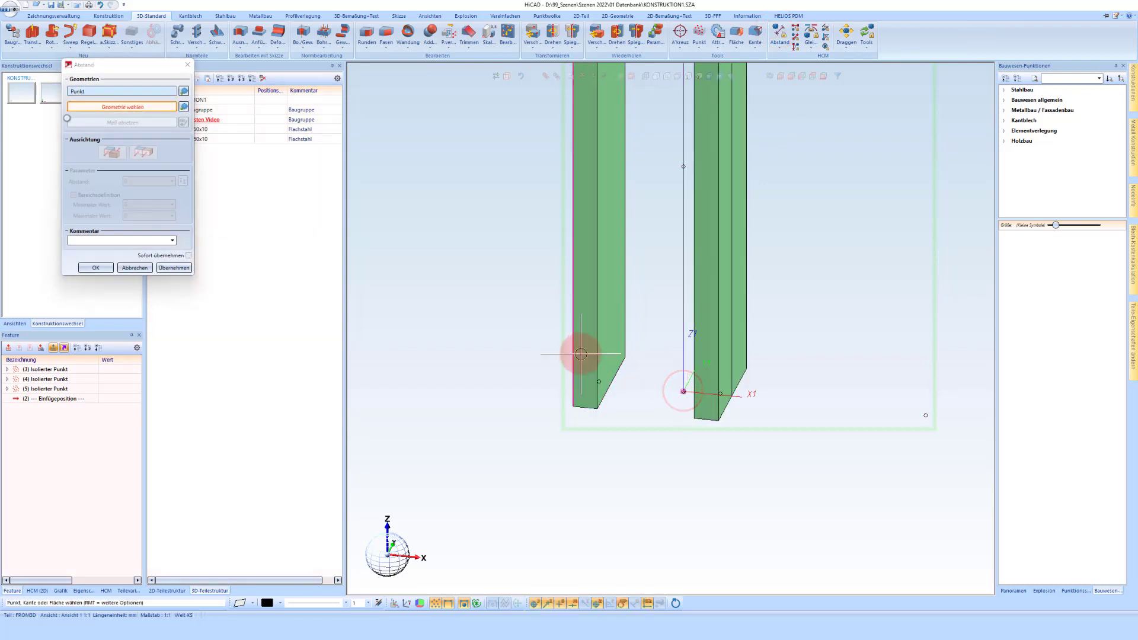
pyautogui.moveTo(581, 354)
pyautogui.mouseDown(button='middle')
pyautogui.moveTo(597, 358)
pyautogui.moveTo(565, 353)
pyautogui.mouseUp(button='middle')
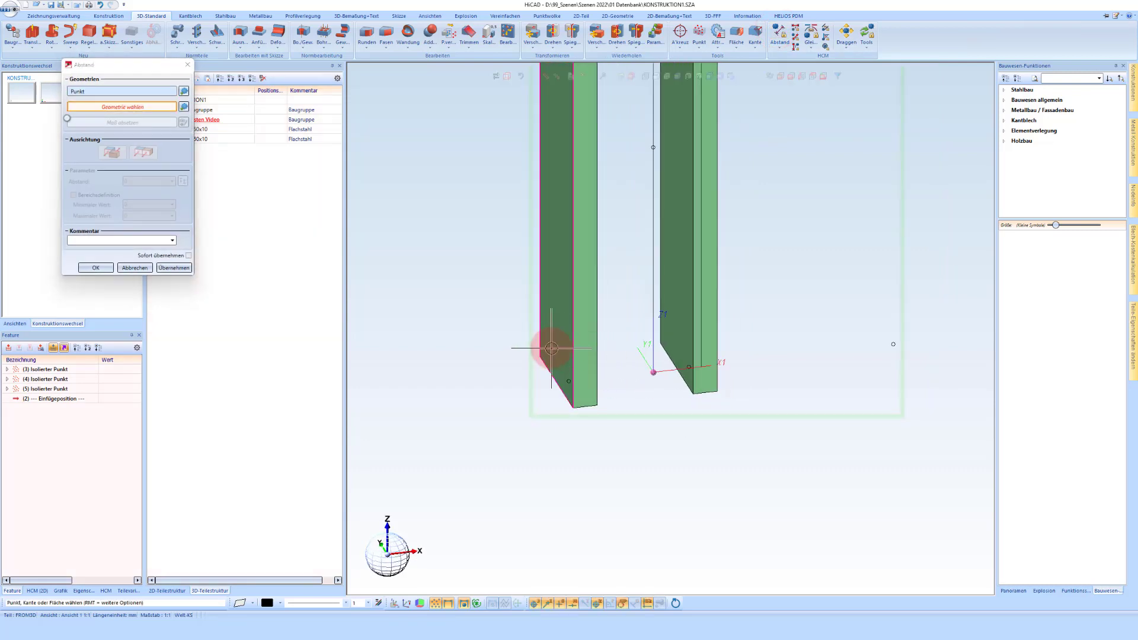
pyautogui.click(551, 348)
pyautogui.scroll(-2, 640, 437)
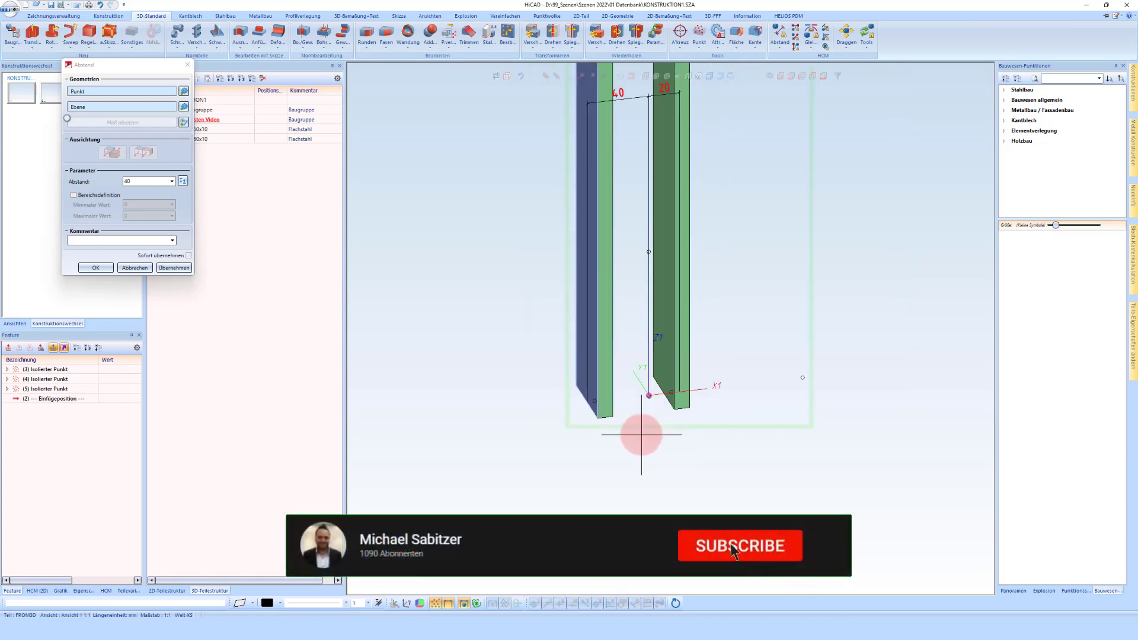
pyautogui.doubleClick(130, 181)
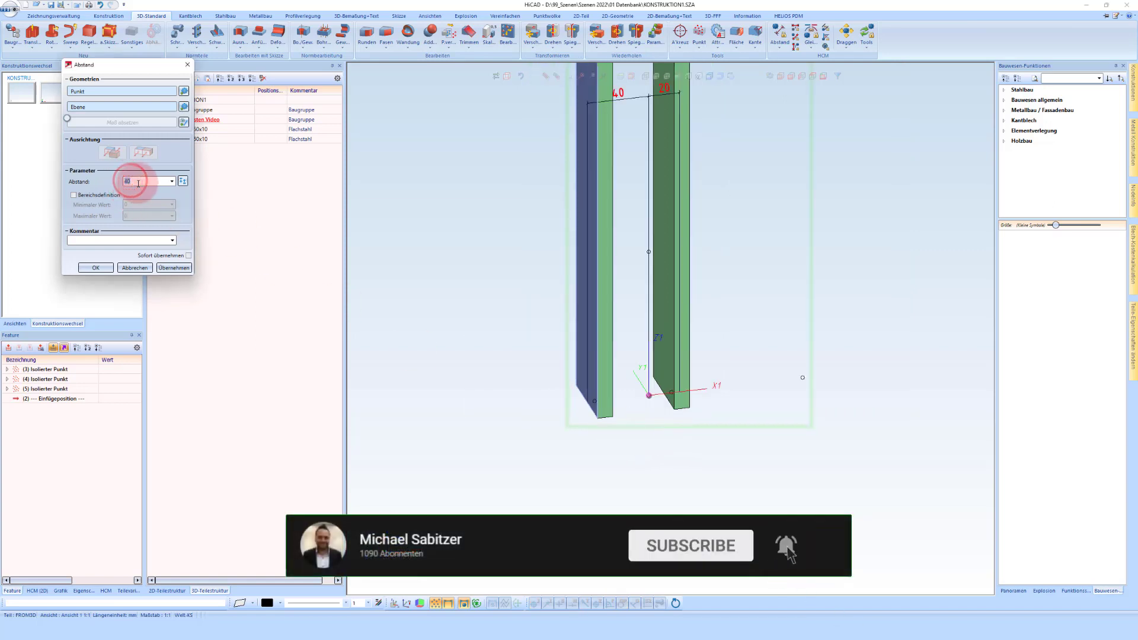
pyautogui.write('20')
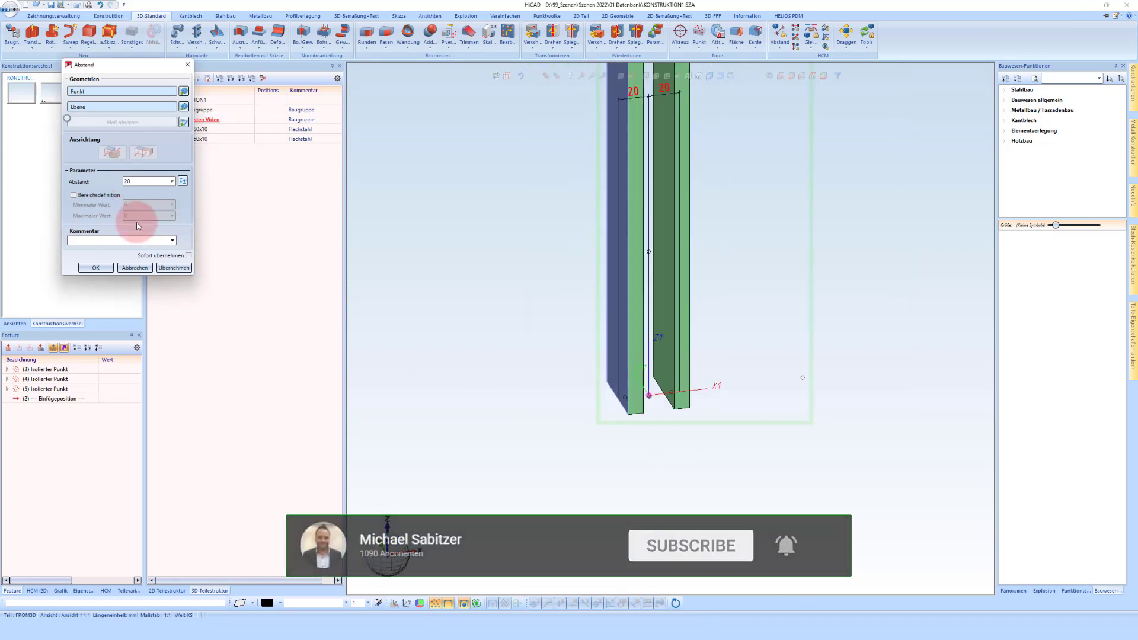
pyautogui.click(97, 269)
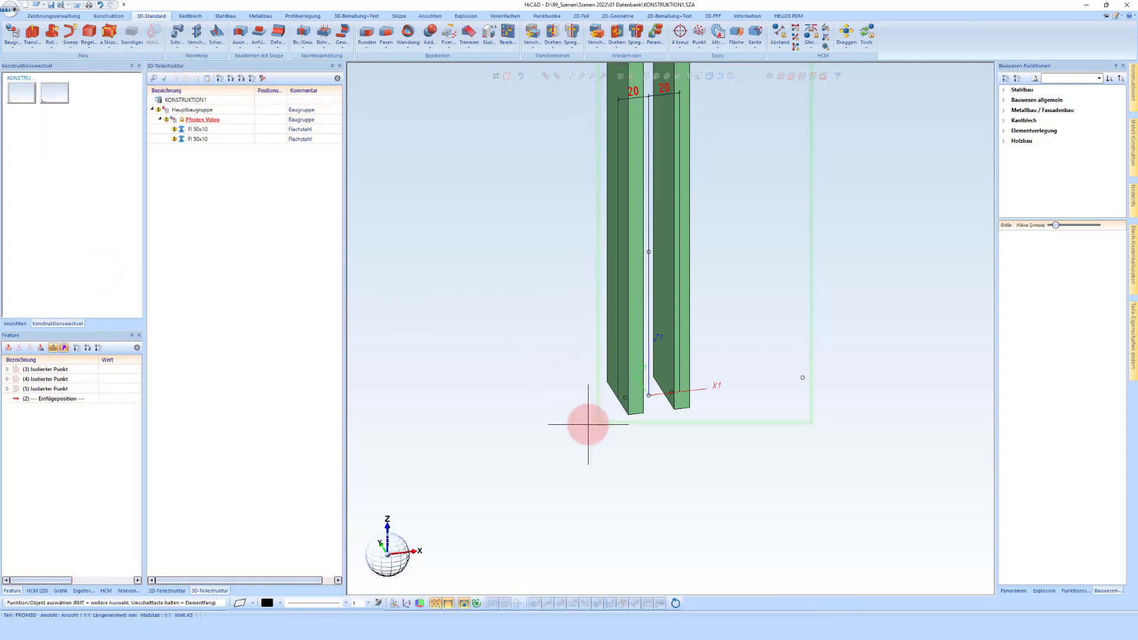
# Examine the placement of both flat profiles and their distance constraints along the full height of the post.
pyautogui.scroll(-3, 587, 424)
pyautogui.scroll(1, 632, 284)
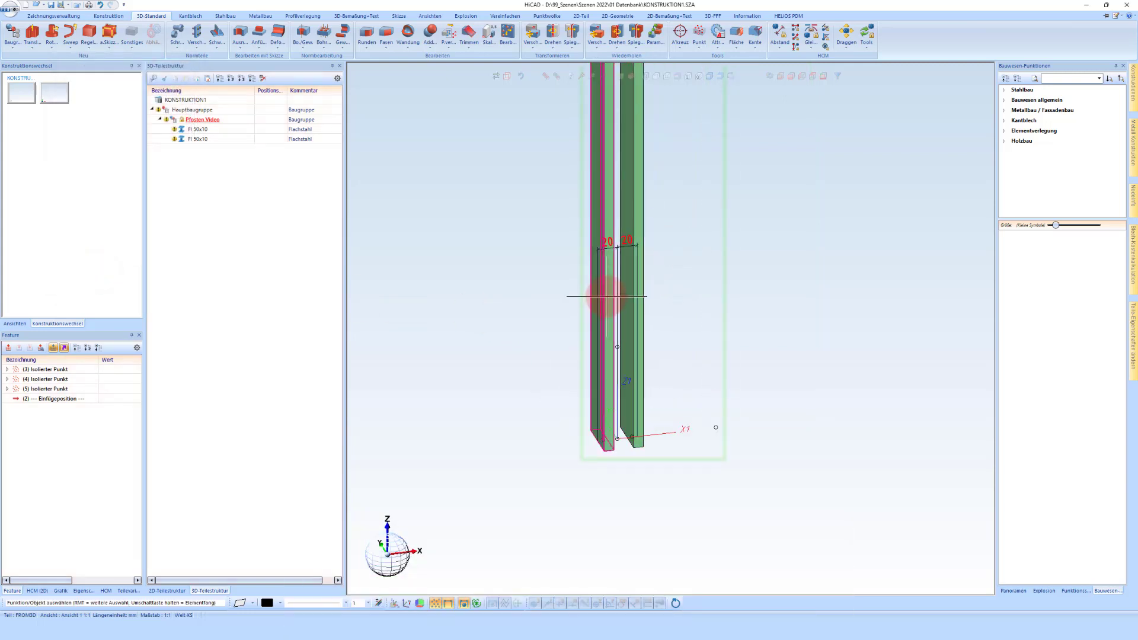
pyautogui.moveTo(605, 296); pyautogui.dragTo(565, 308, button='middle')
pyautogui.scroll(-4, 605, 469)
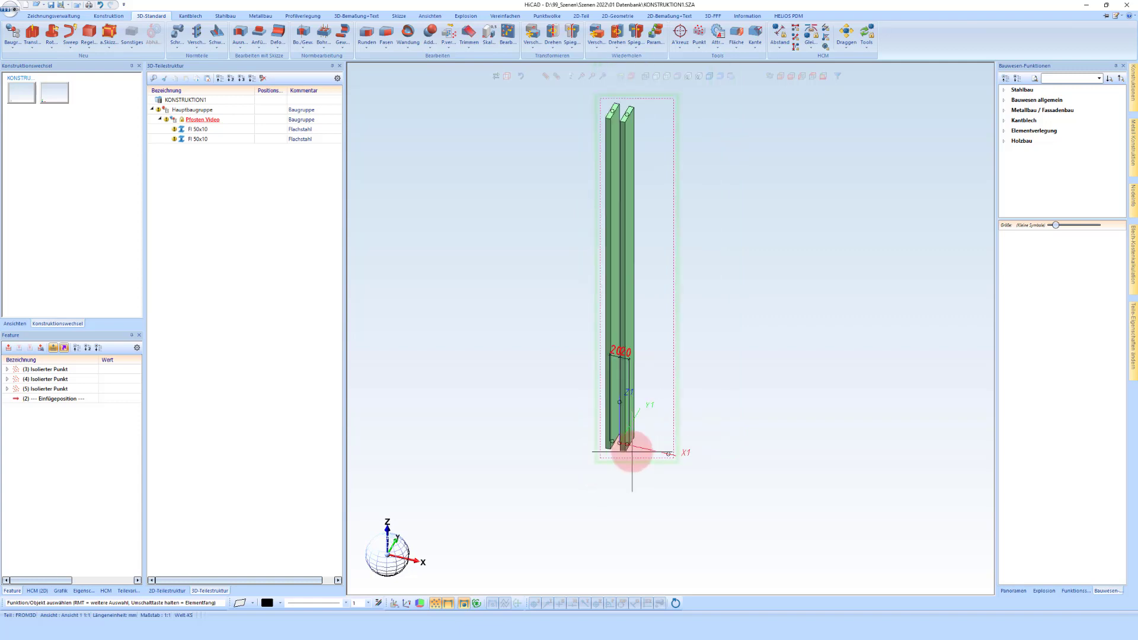
pyautogui.scroll(2, 658, 260)
pyautogui.scroll(2, 643, 172)
pyautogui.scroll(-2, 693, 199)
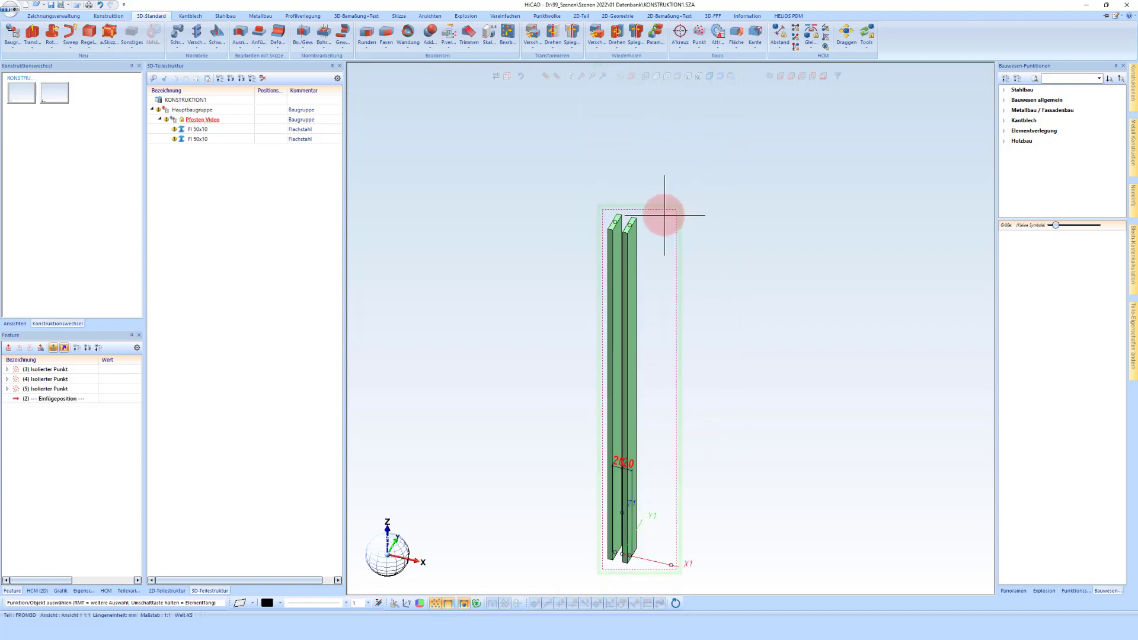
# Set the post assembly's variable i_h to 1000 and check the resulting height of both profiles.
pyautogui.rightClick(64, 472)
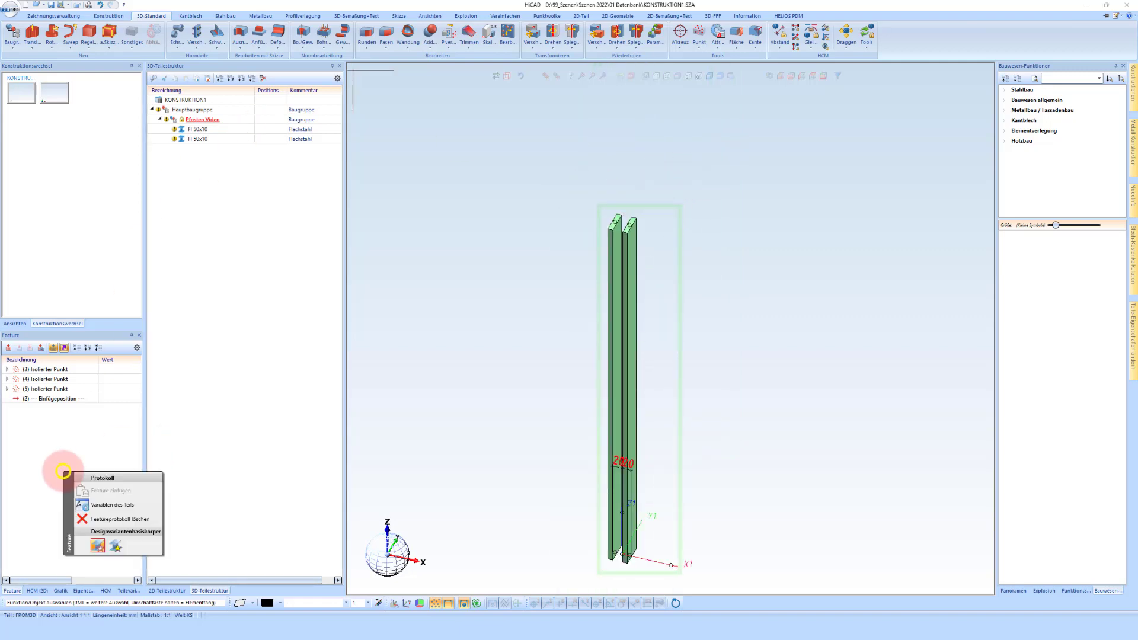
pyautogui.click(111, 506)
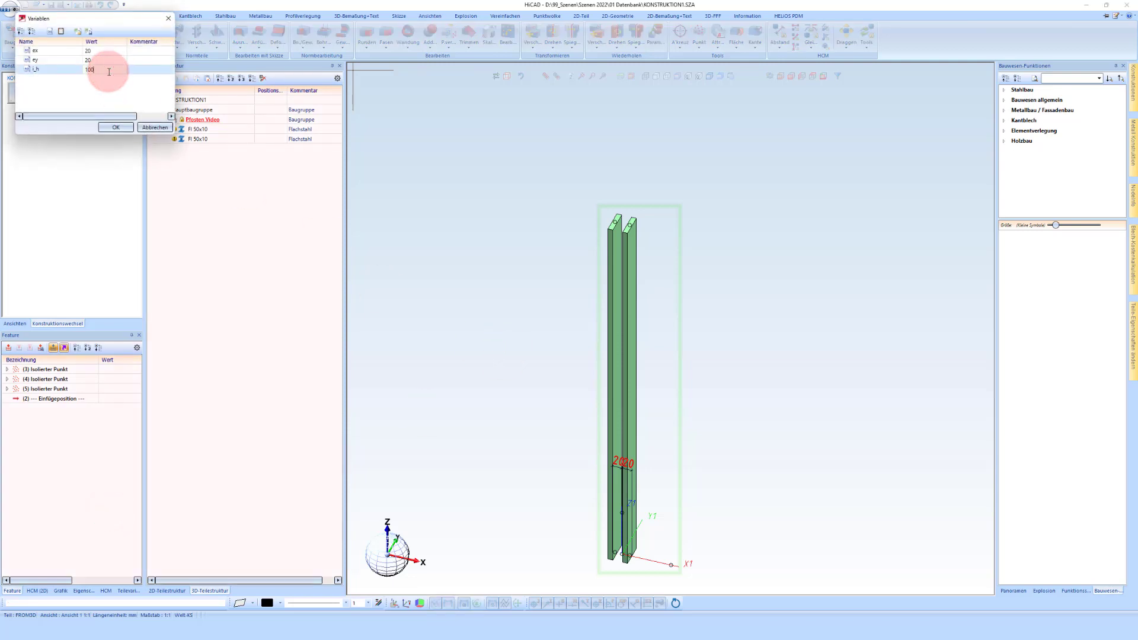
pyautogui.click(109, 117)
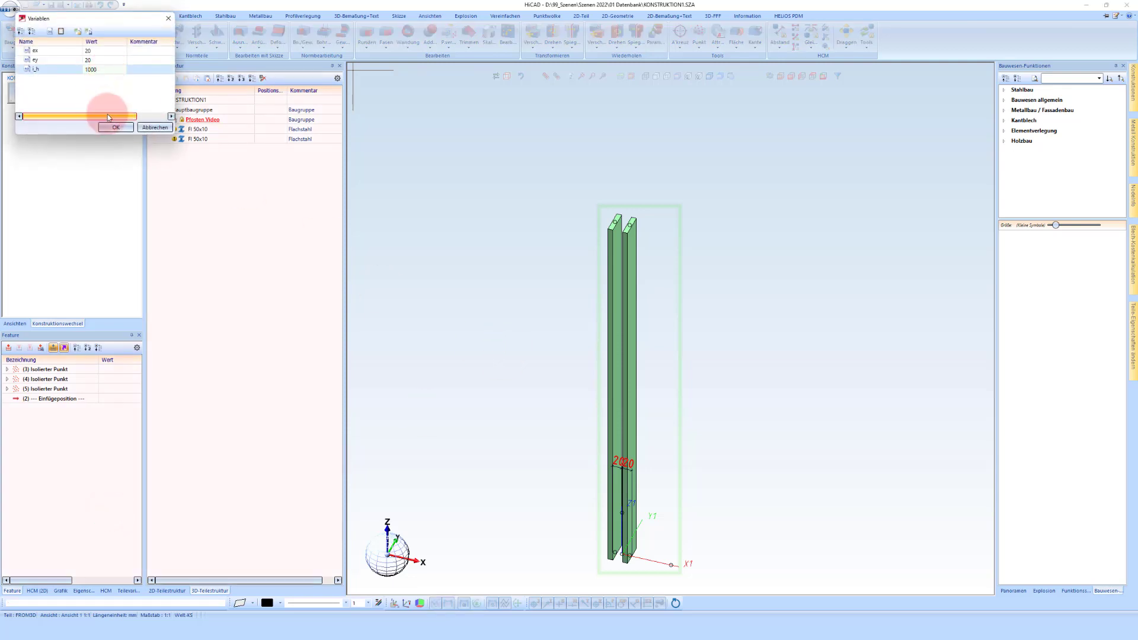
pyautogui.click(115, 128)
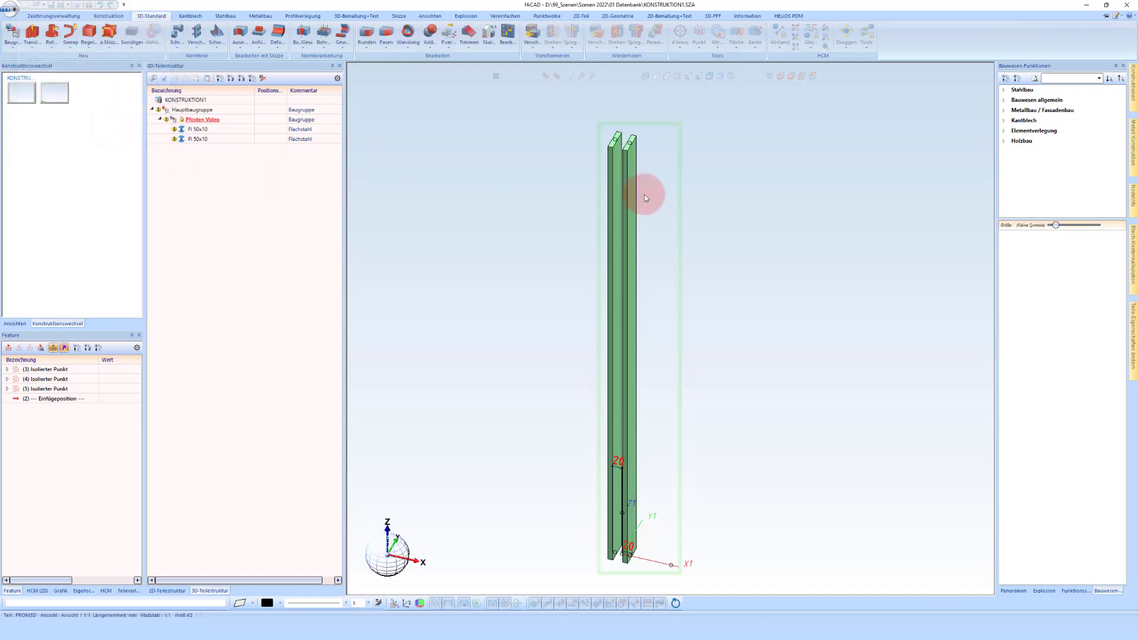
pyautogui.scroll(-2, 644, 223)
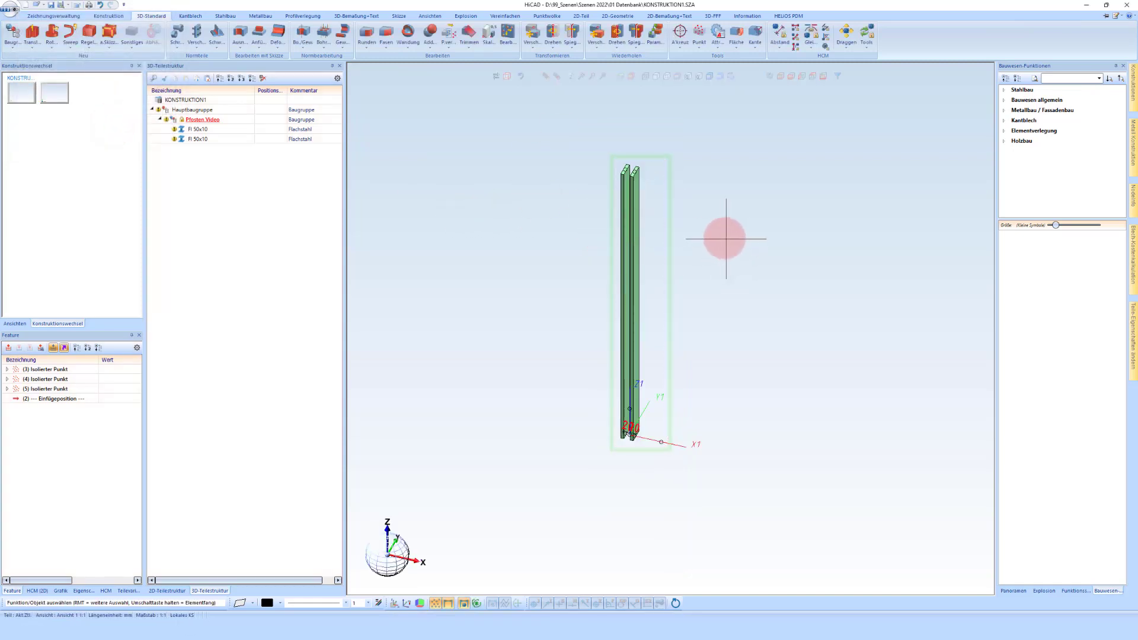
# Define the assembly's fitting coordinate system with its base point as origin, the outer isolated point on X and the upper isolated point on Y.
pyautogui.scroll(2, 634, 408)
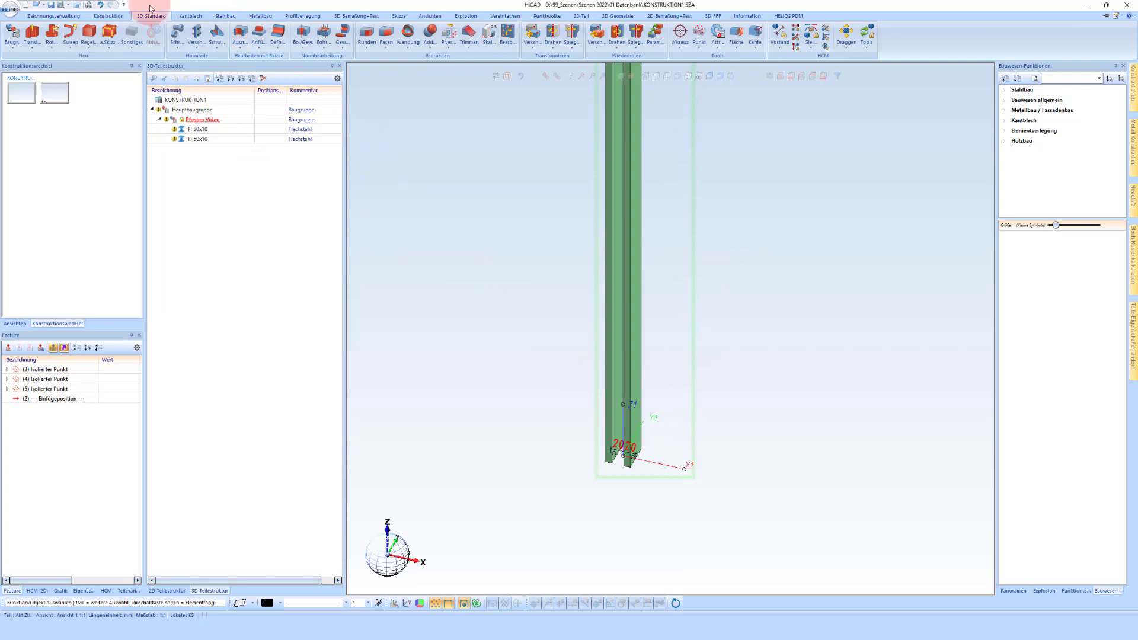
pyautogui.click(121, 17)
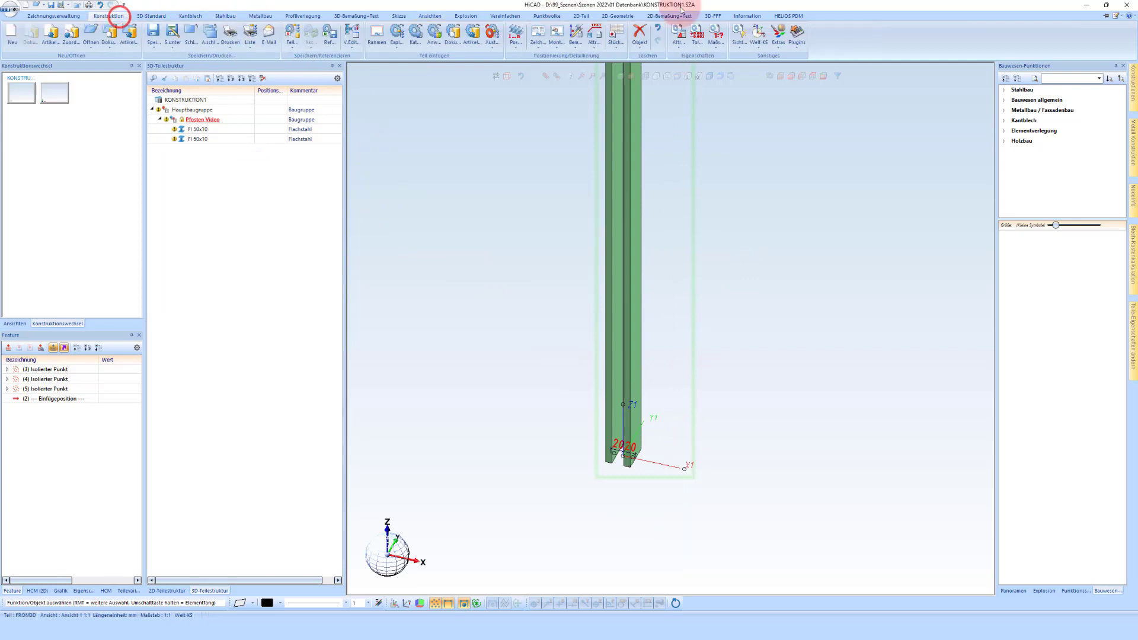
pyautogui.click(756, 48)
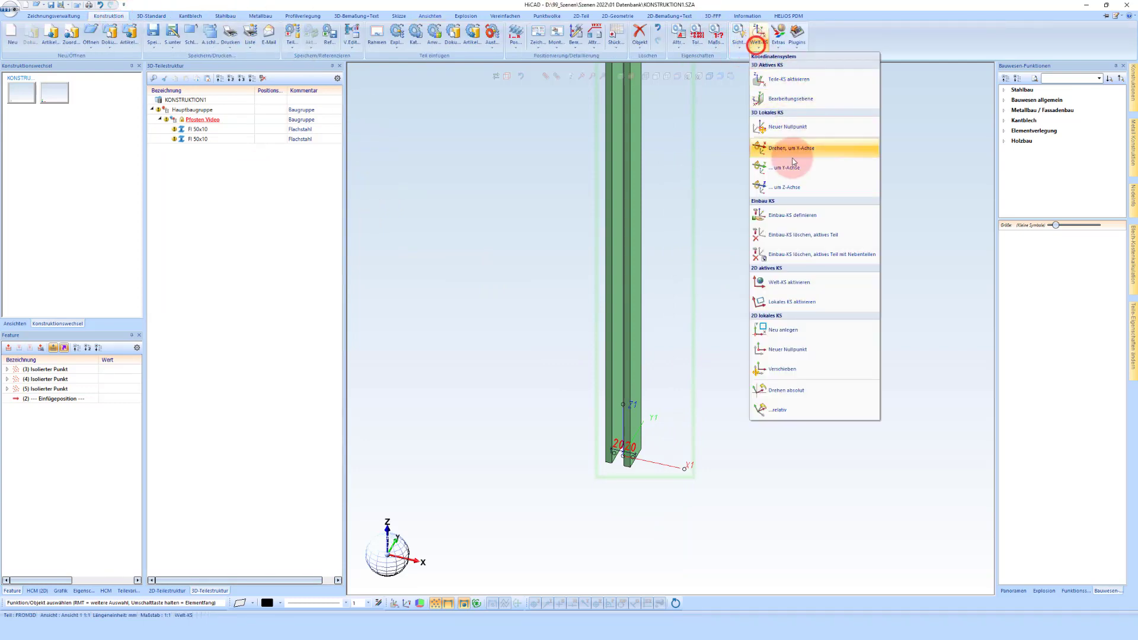
pyautogui.click(786, 217)
pyautogui.scroll(3, 622, 459)
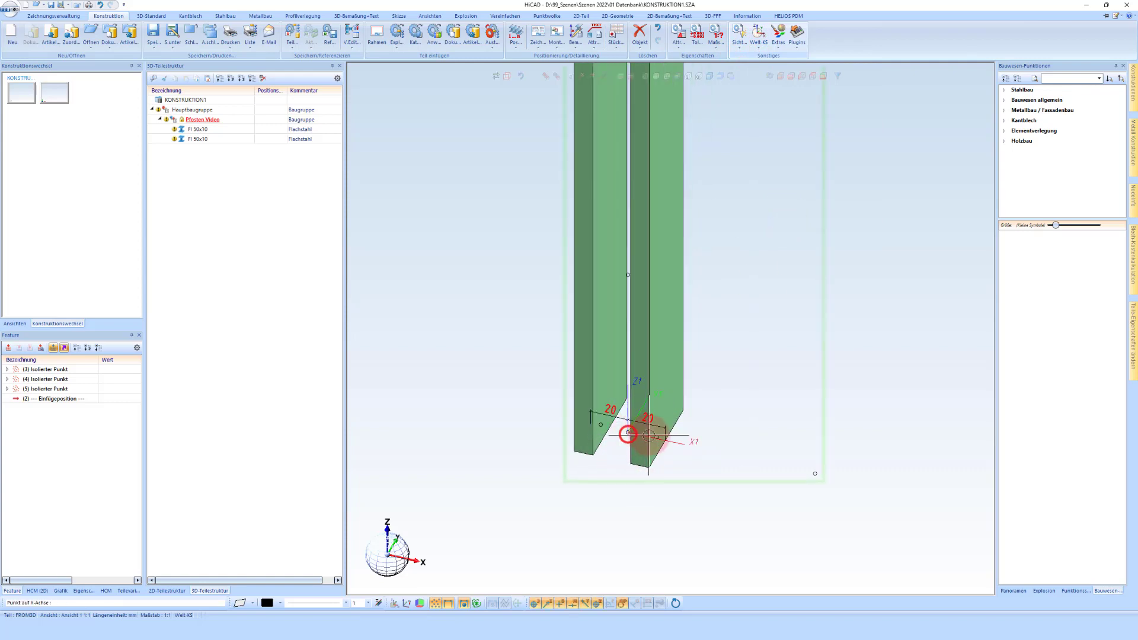
pyautogui.click(814, 474)
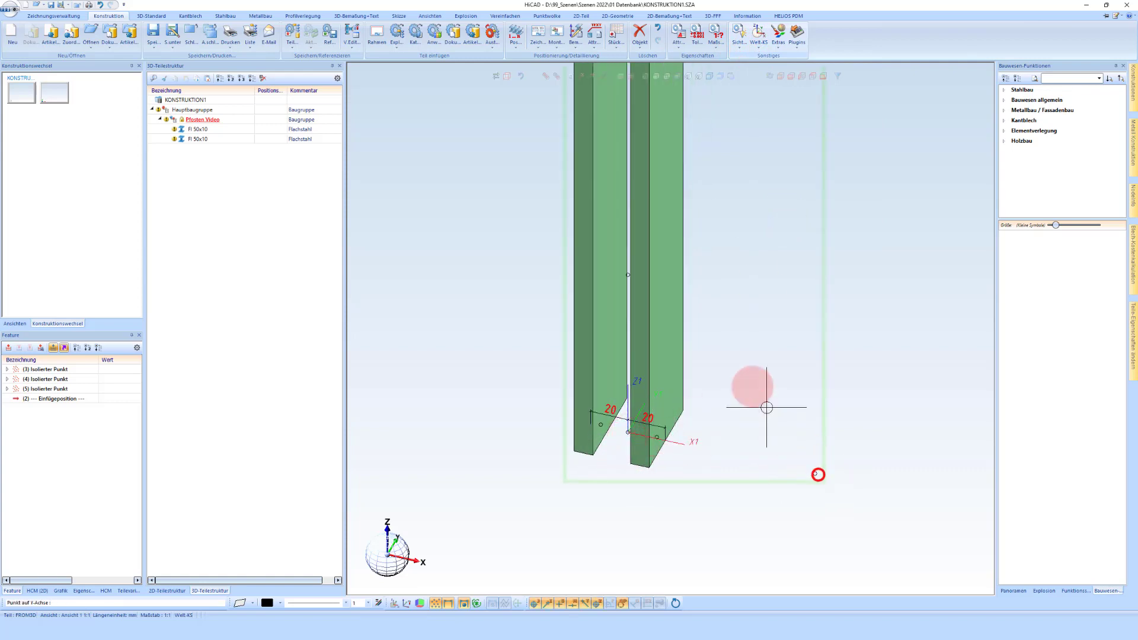
pyautogui.click(629, 276)
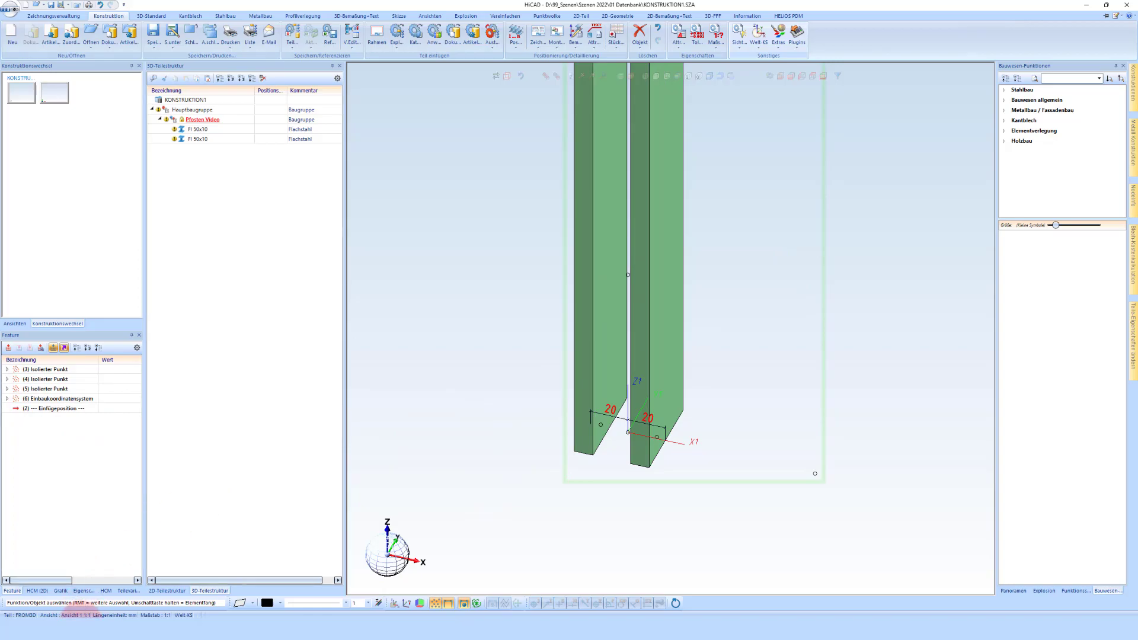
# Consult the Pfosten diagram in the HiCAD online help, return to HiCAD and set the assembly's variable ey to 25.
pyautogui.click(77, 629)
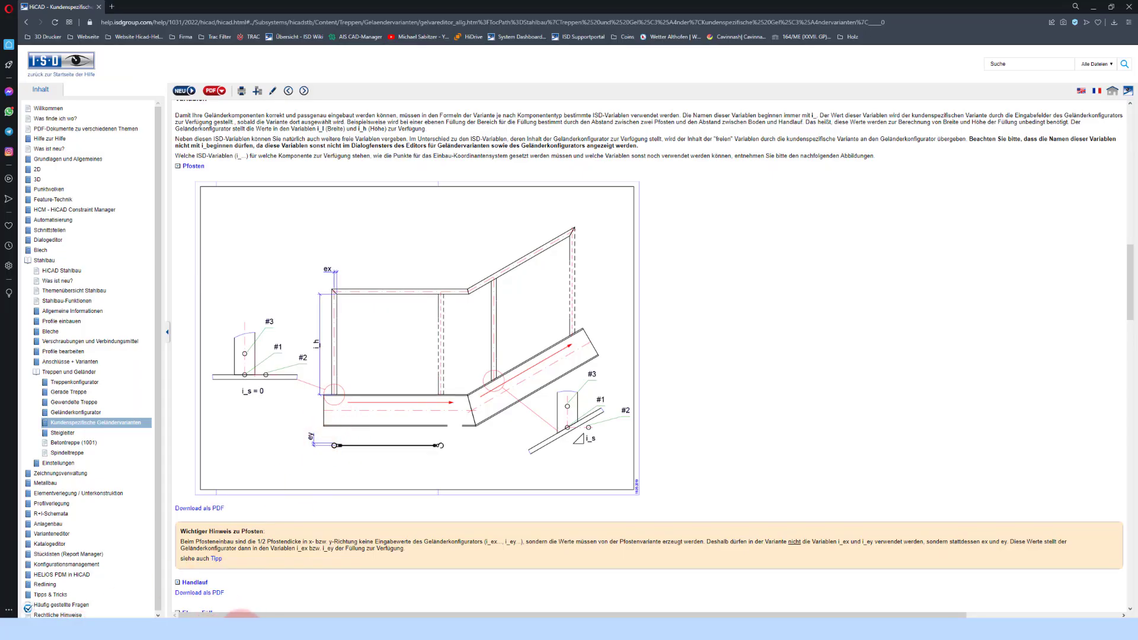
pyautogui.click(255, 601)
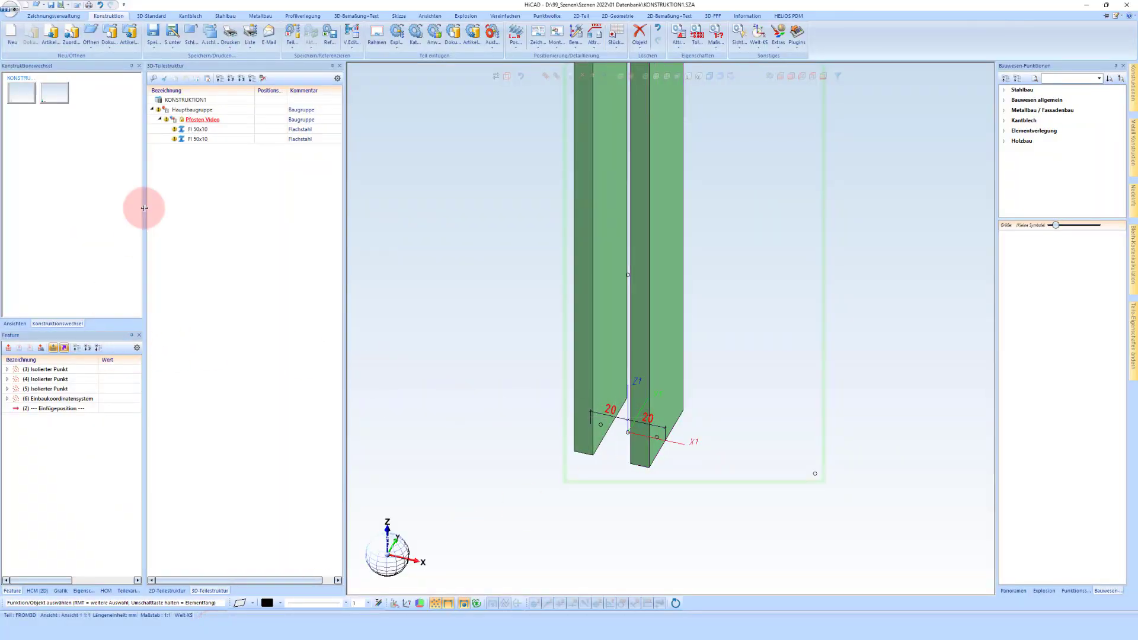
pyautogui.rightClick(67, 467)
pyautogui.click(114, 496)
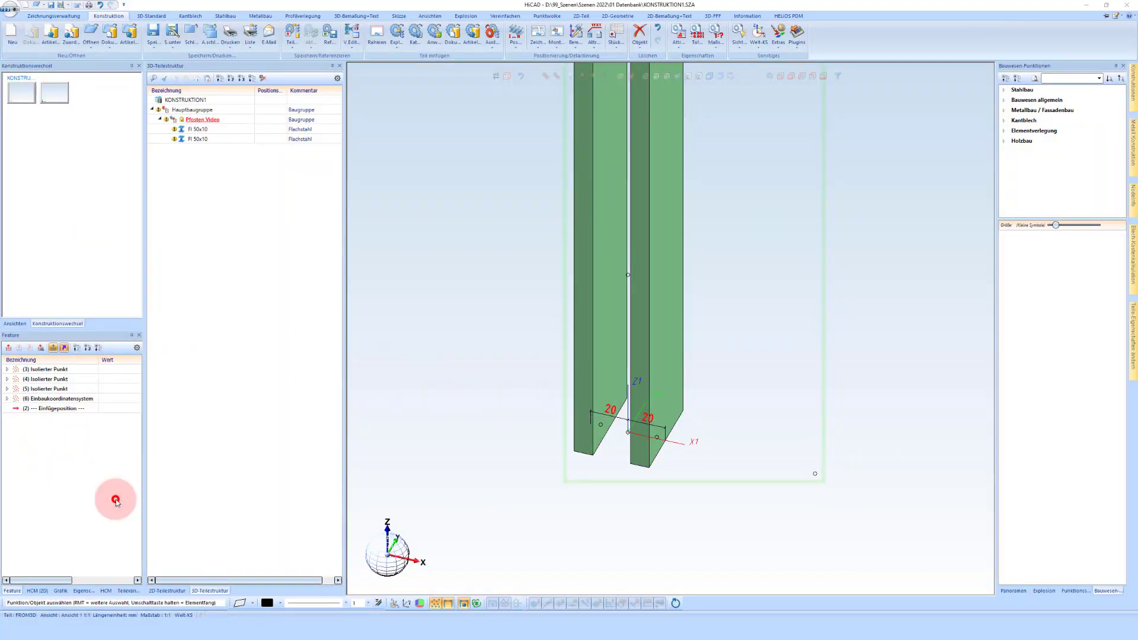
pyautogui.doubleClick(102, 61)
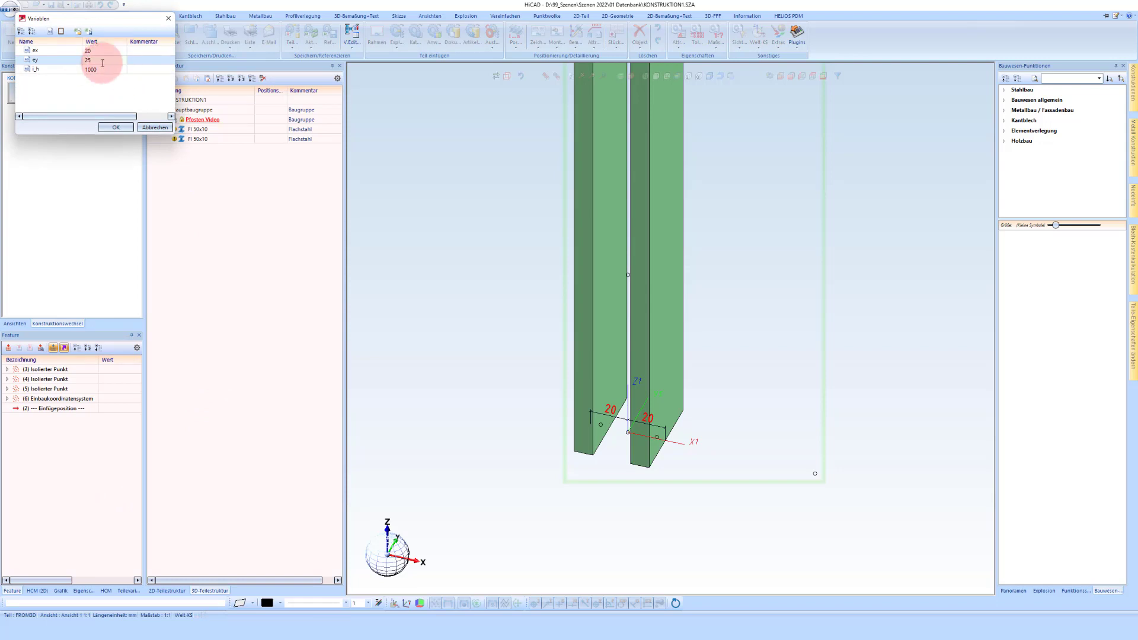
pyautogui.click(116, 126)
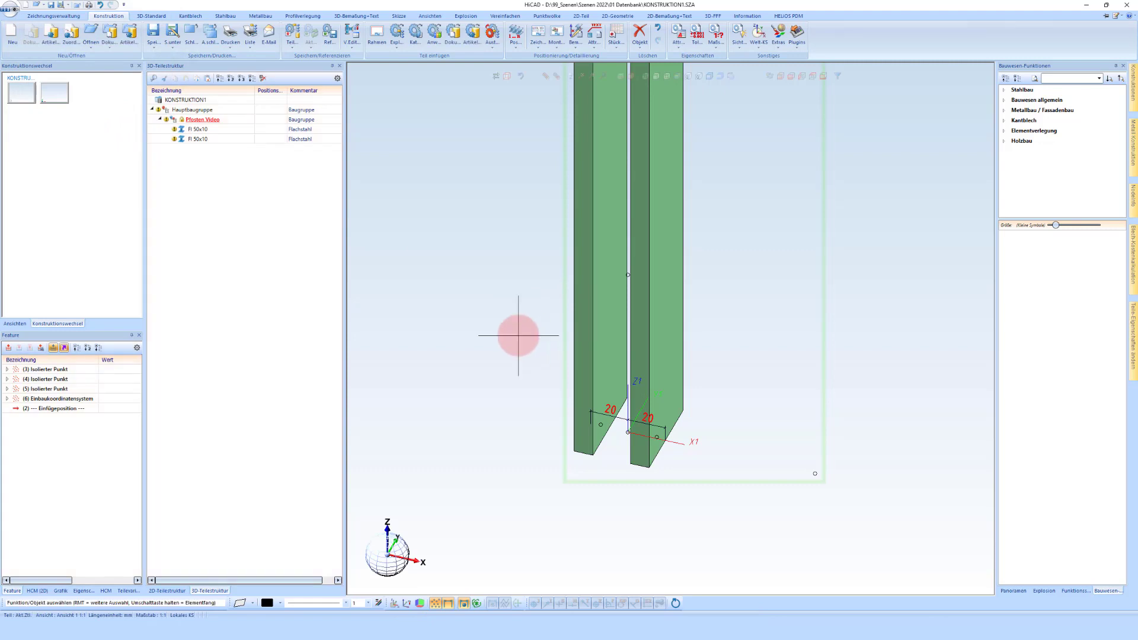
# Set the assembly's Teilename to Doppelpfosten_MSA and switch the model to an unshaded line display.
pyautogui.scroll(-5, 521, 344)
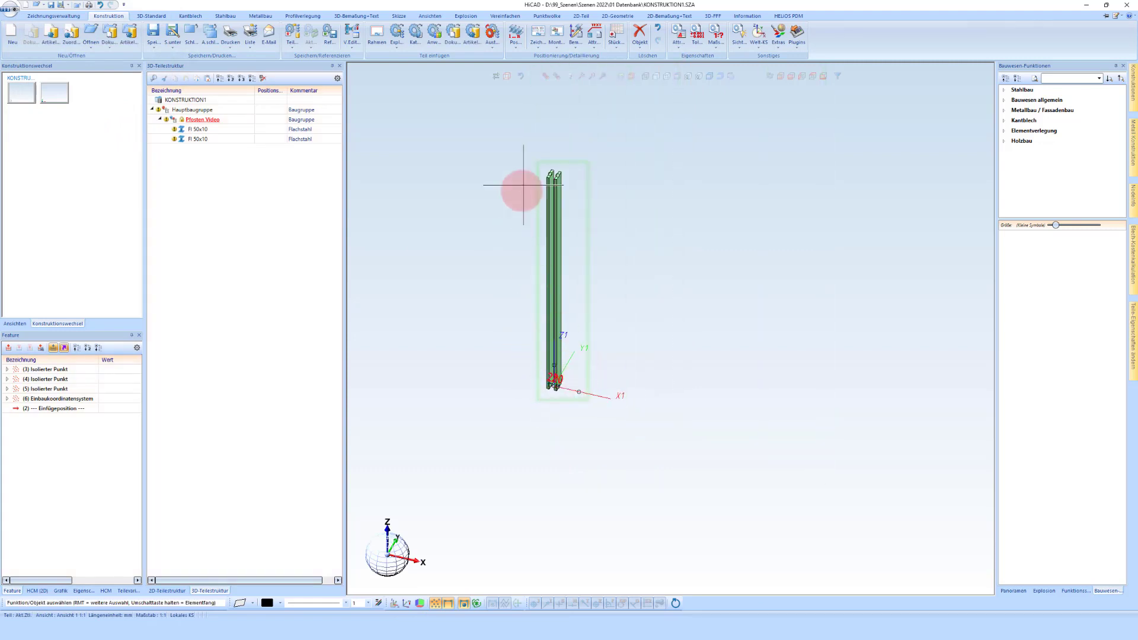
pyautogui.scroll(1, 526, 144)
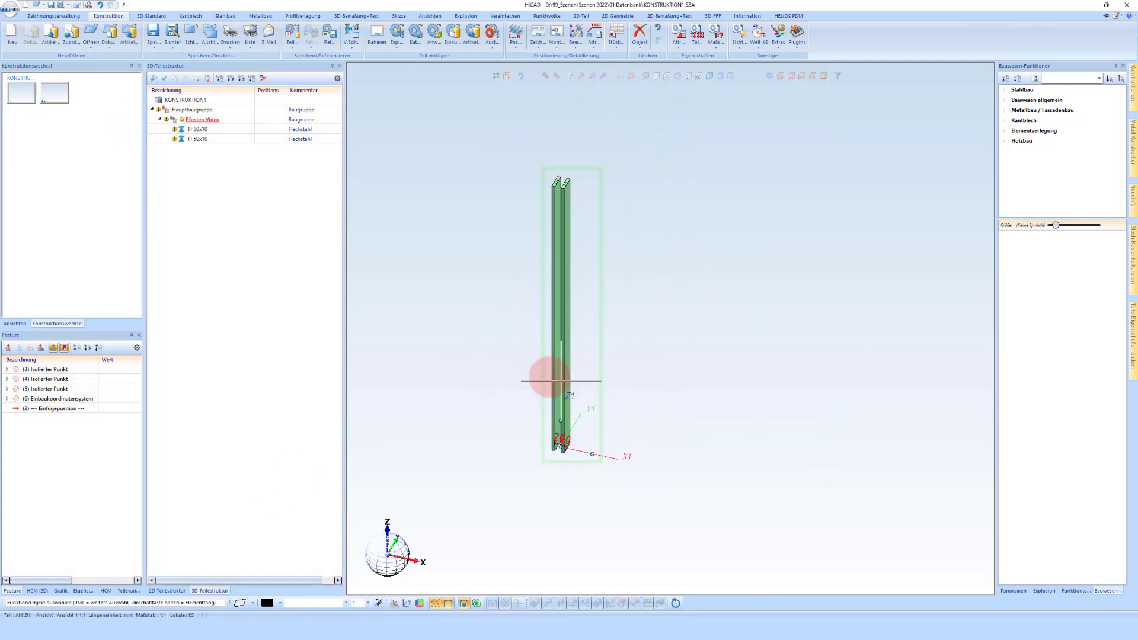
pyautogui.click(84, 591)
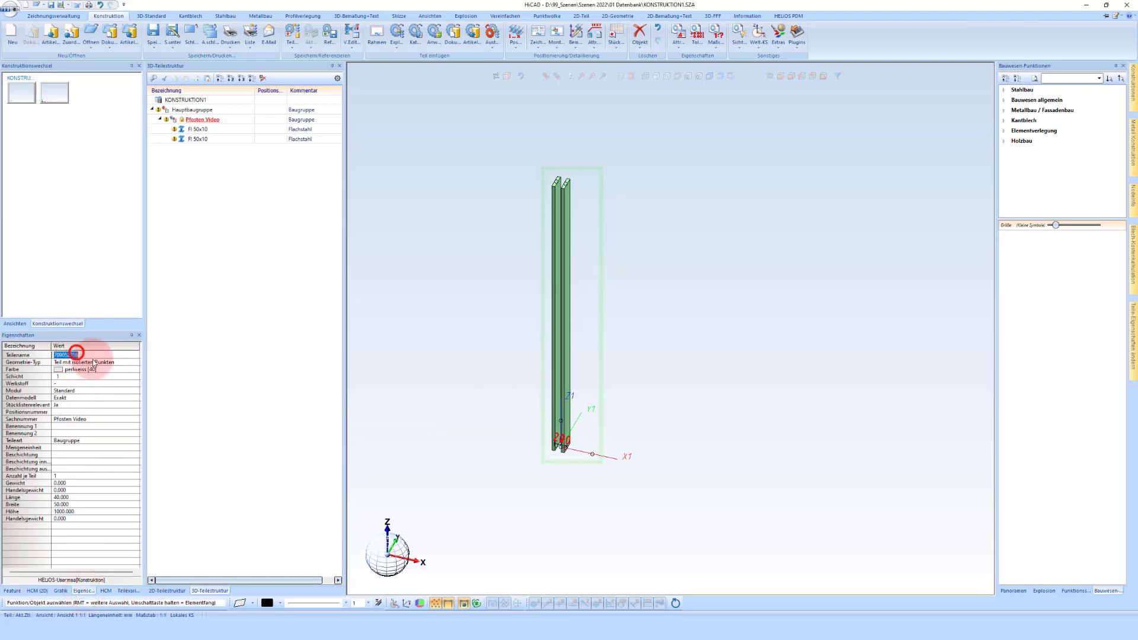
pyautogui.write('Doppelpf')
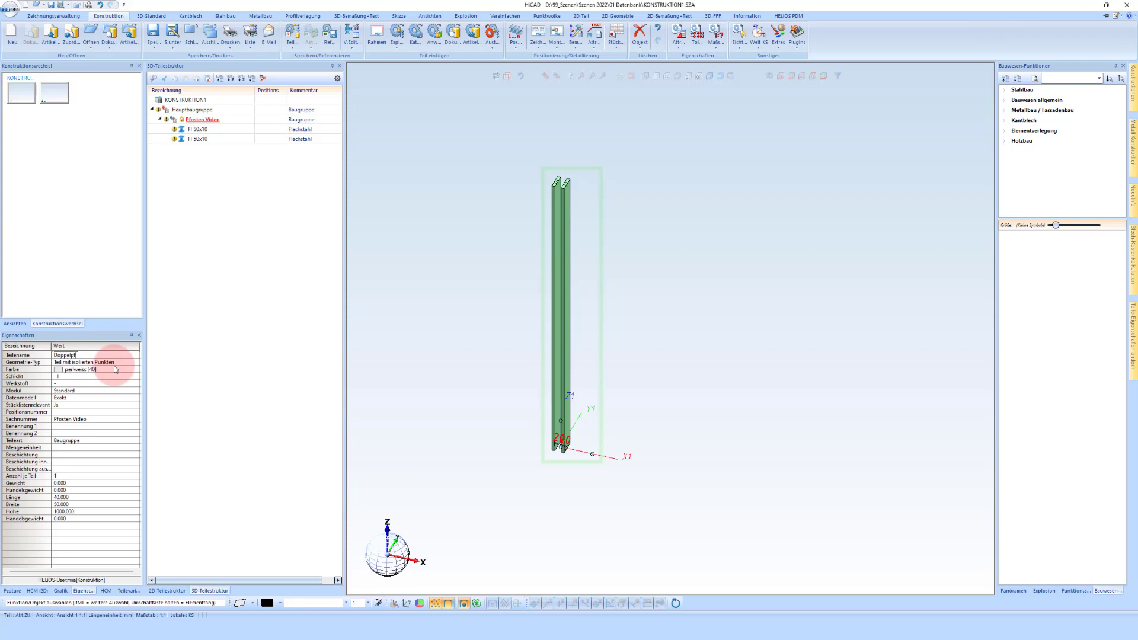
pyautogui.write('osten_MSA')
pyautogui.click(445, 297)
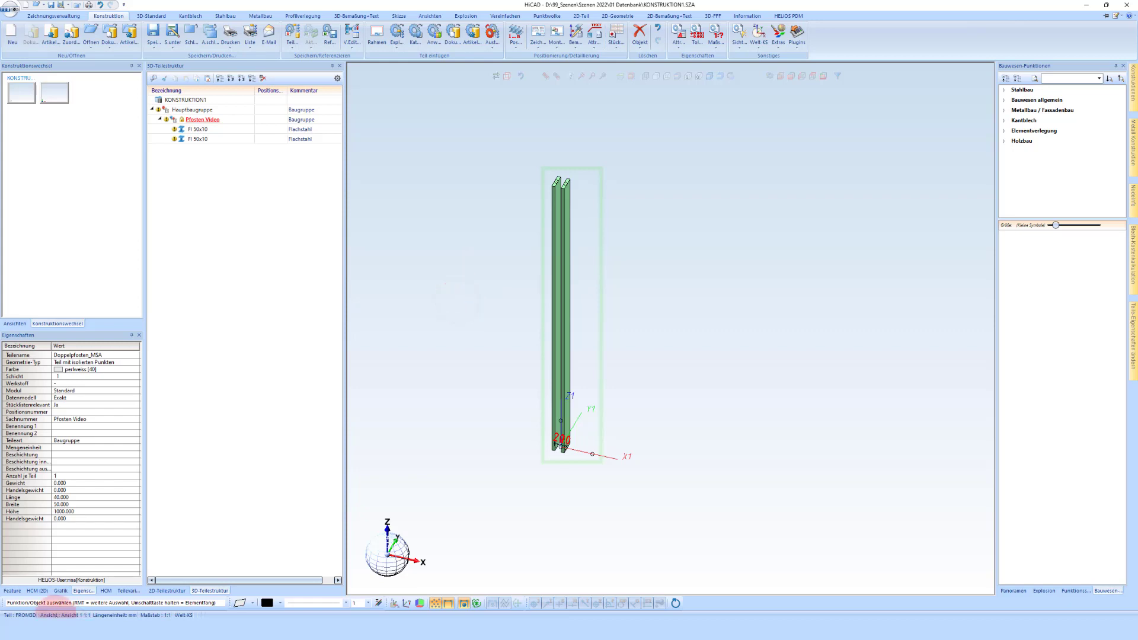
pyautogui.click(12, 590)
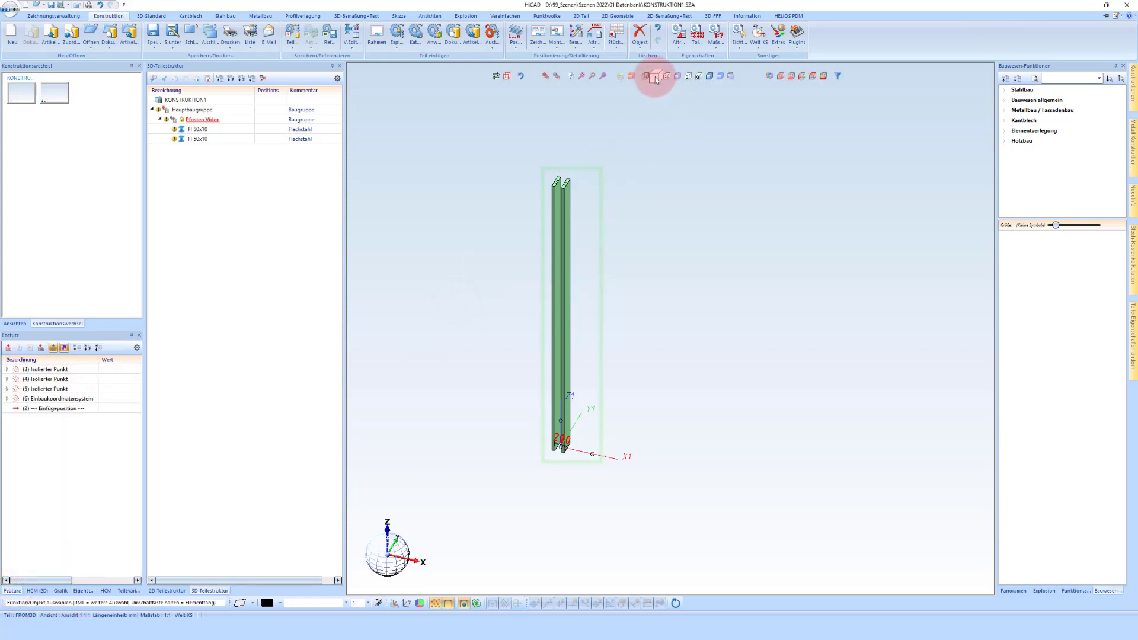
pyautogui.click(656, 76)
# Save the assembly as a catalogue part in the Pfosten table ISD-Beispiele and directory Pfosten as Pfosten Video, with the dialog editor starting.
pyautogui.click(1022, 91)
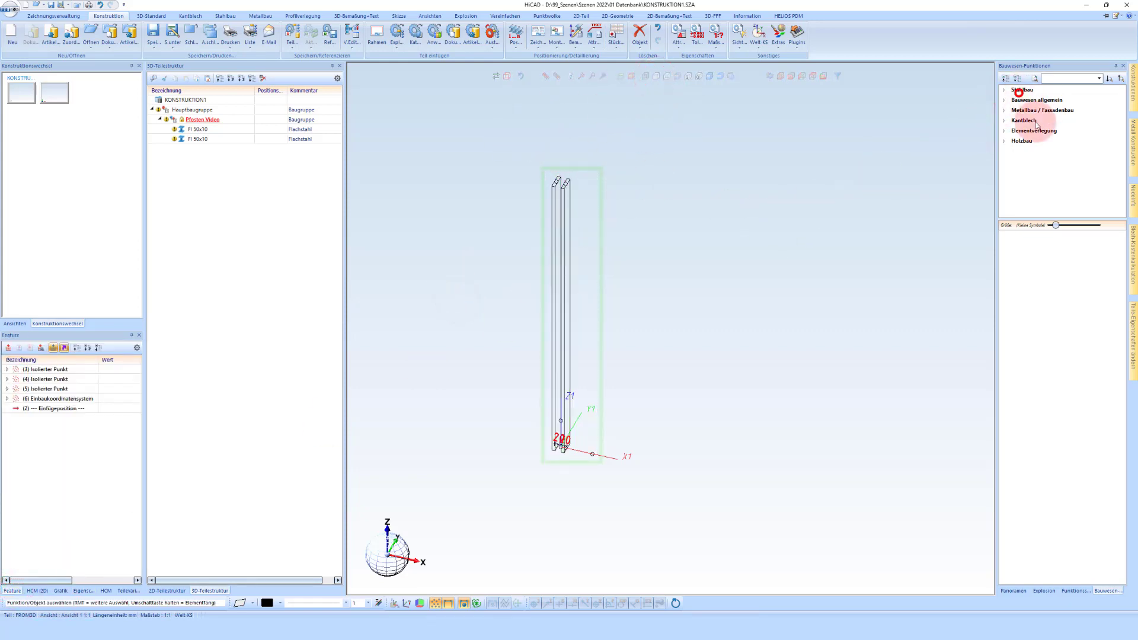
pyautogui.scroll(-5, 1055, 510)
pyautogui.click(1093, 569)
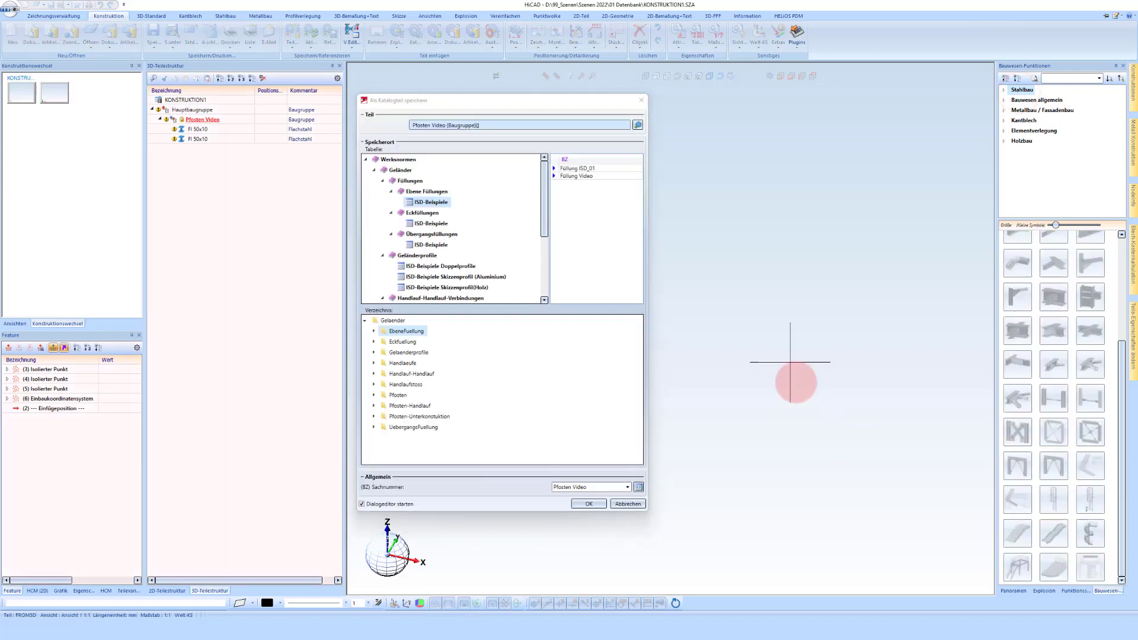
pyautogui.scroll(-3, 453, 249)
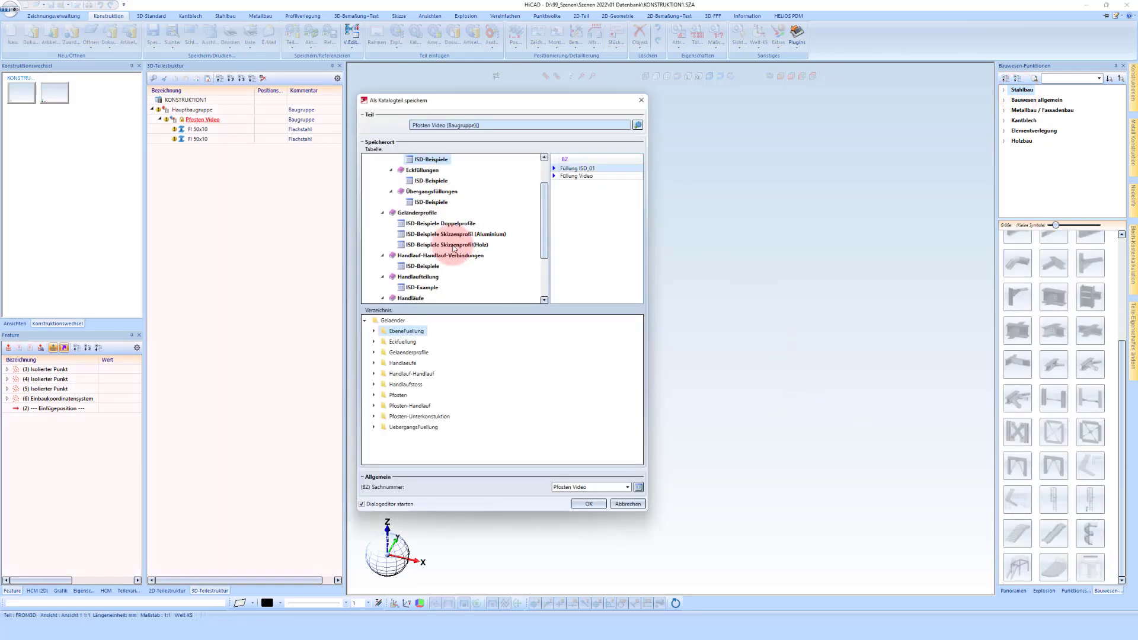
pyautogui.scroll(-1, 448, 285)
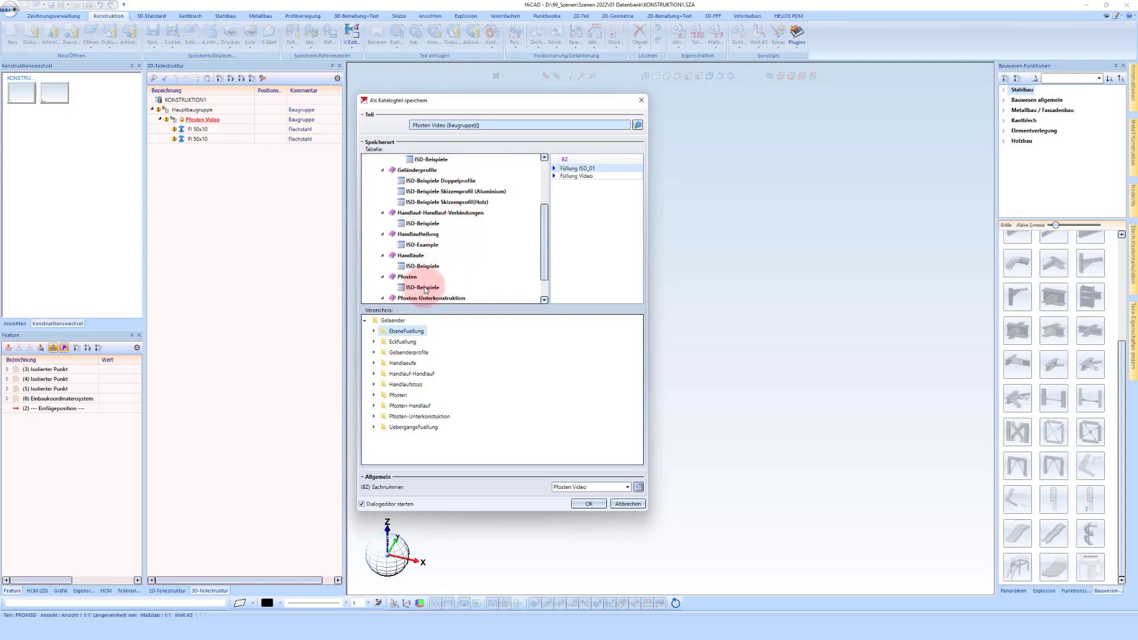
pyautogui.click(415, 288)
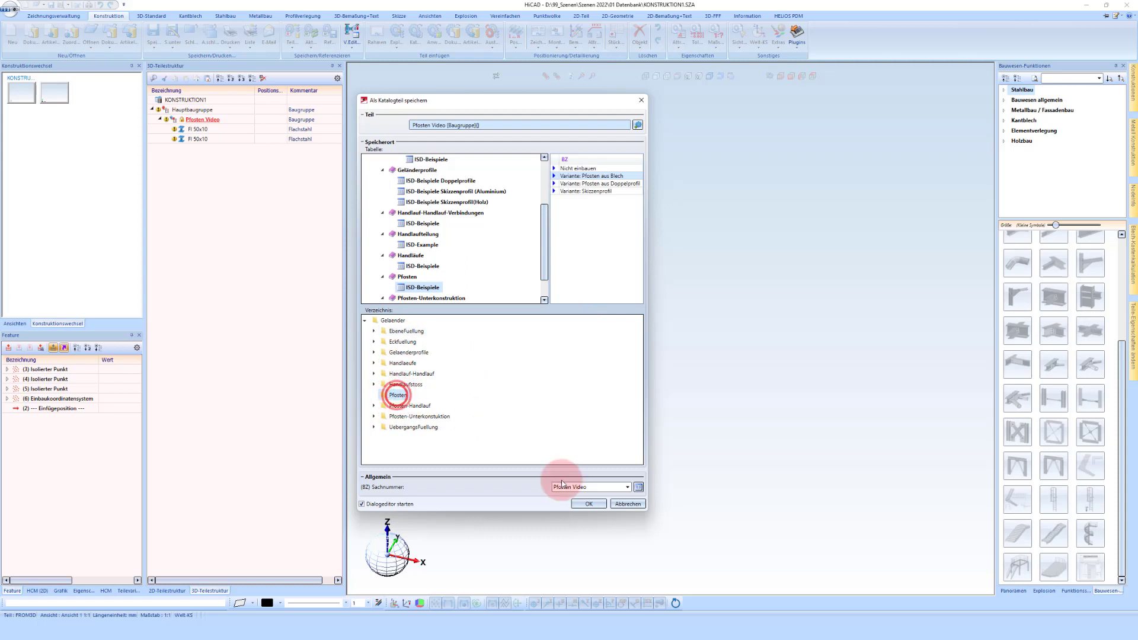
pyautogui.click(590, 505)
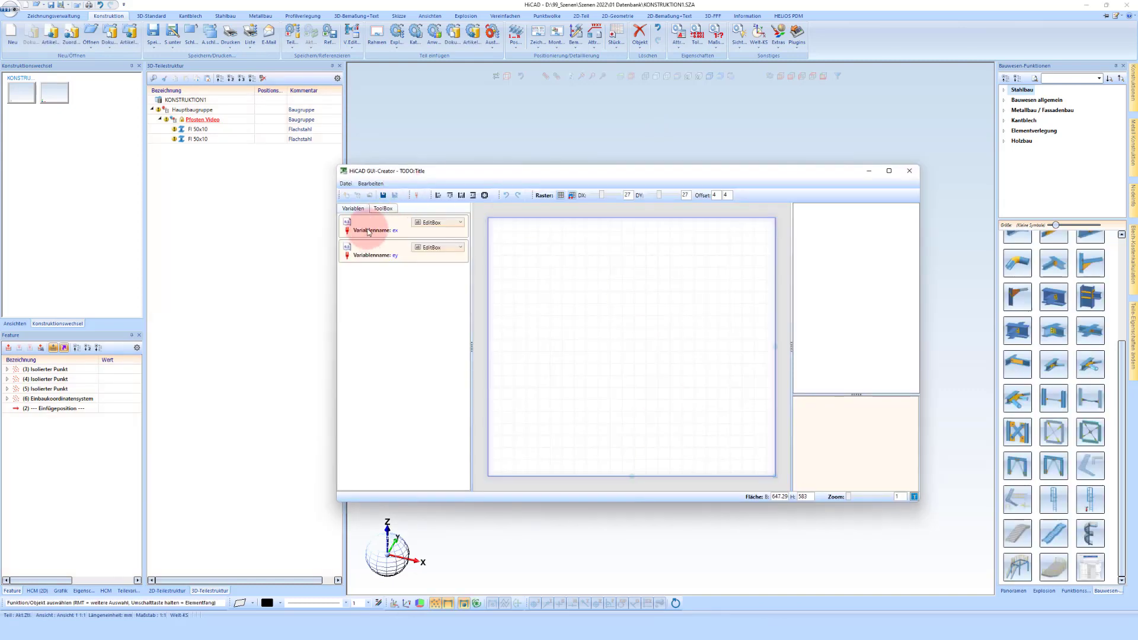
# Place edit boxes for ex and ey one below the other in the dialog layout and label the ex box "Halbe Pfostenbreite".
pyautogui.moveTo(367, 229); pyautogui.dragTo(542, 265)
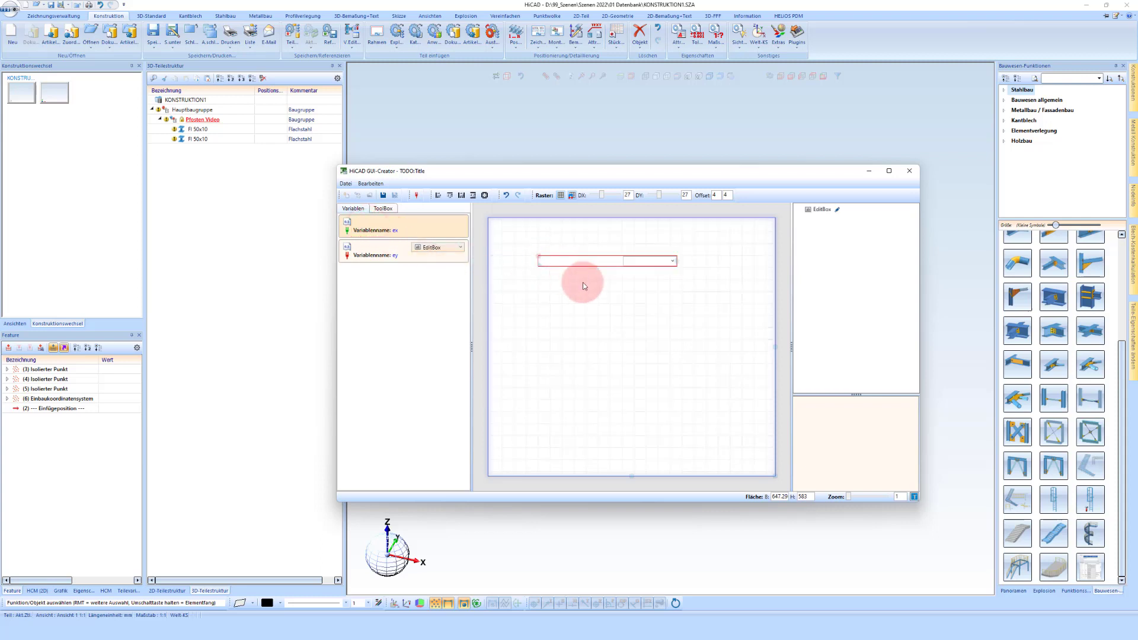
pyautogui.moveTo(364, 253); pyautogui.dragTo(541, 284)
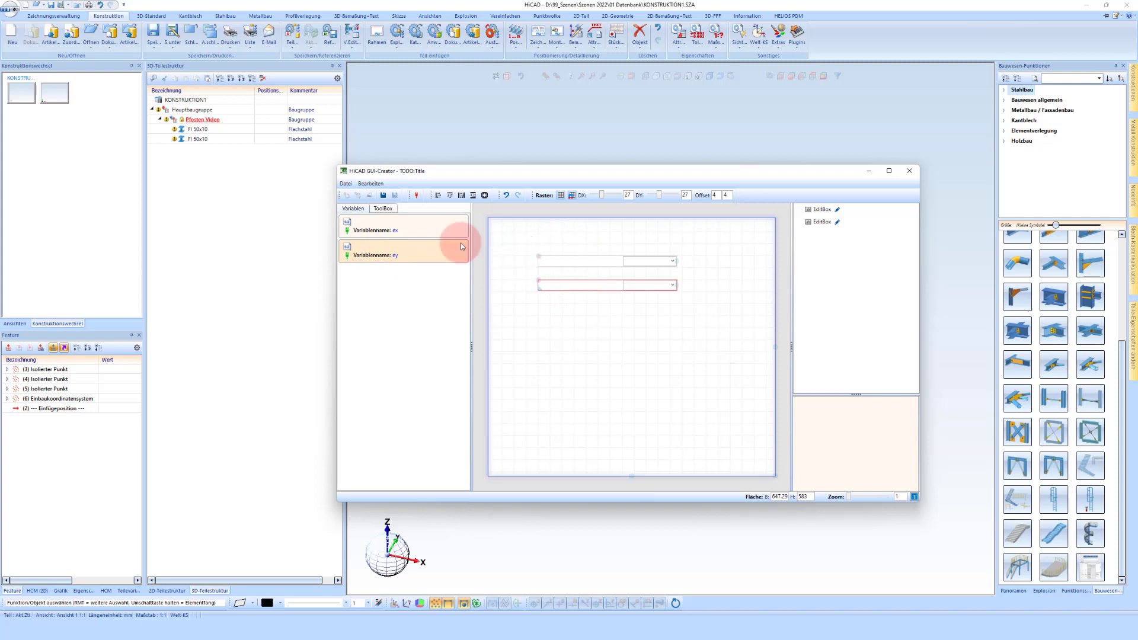
pyautogui.click(567, 261)
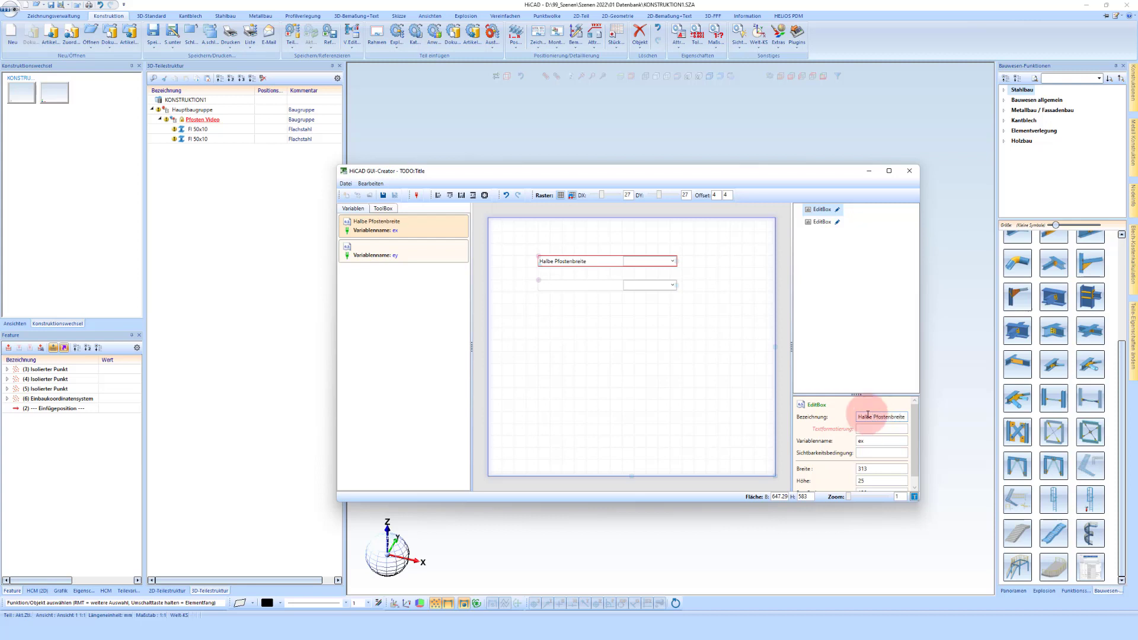
# Label the ey edit box "Halbe Pfostenstärke".
pyautogui.click(586, 288)
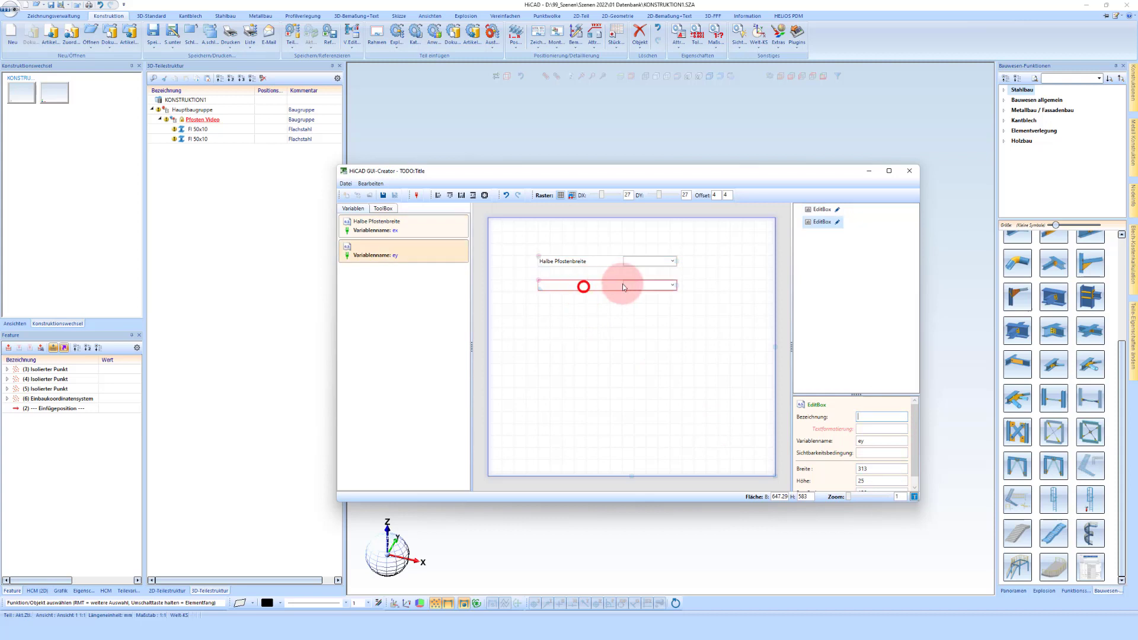
pyautogui.click(853, 423)
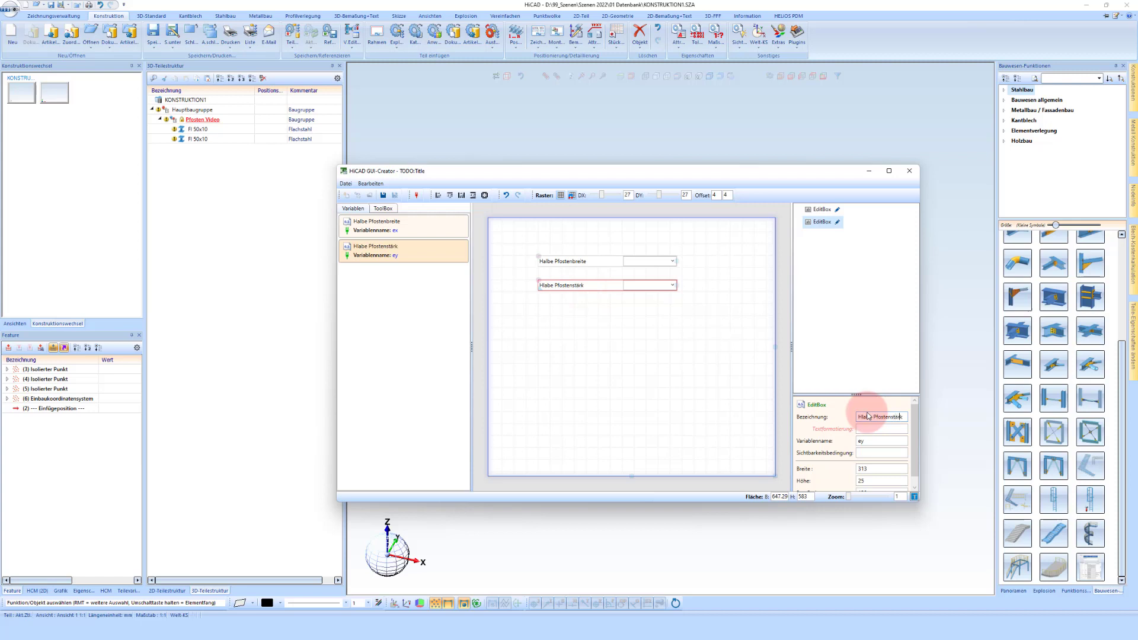
pyautogui.click(635, 344)
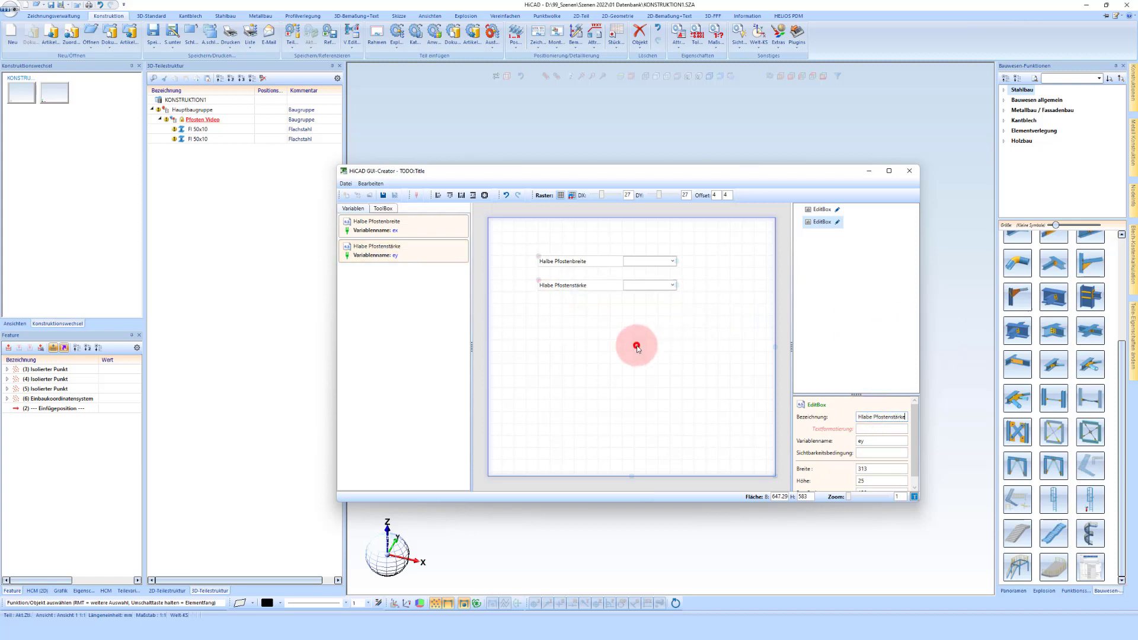
pyautogui.click(553, 287)
pyautogui.click(863, 417)
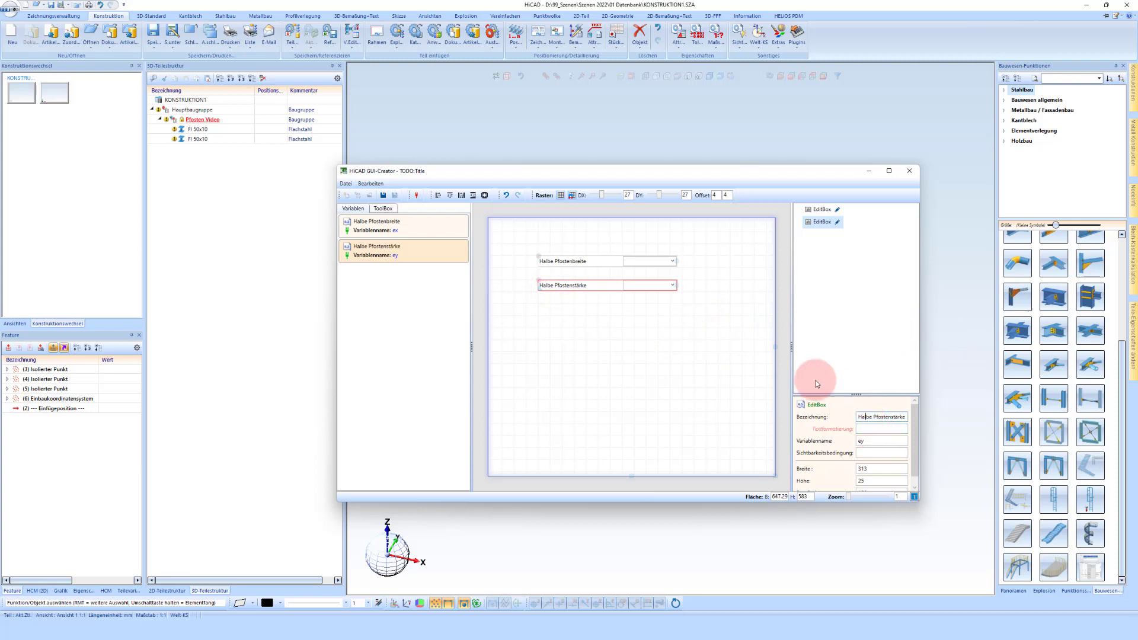
# Save the post variant's finished input dialog and create a new empty drawing.
pyautogui.click(616, 330)
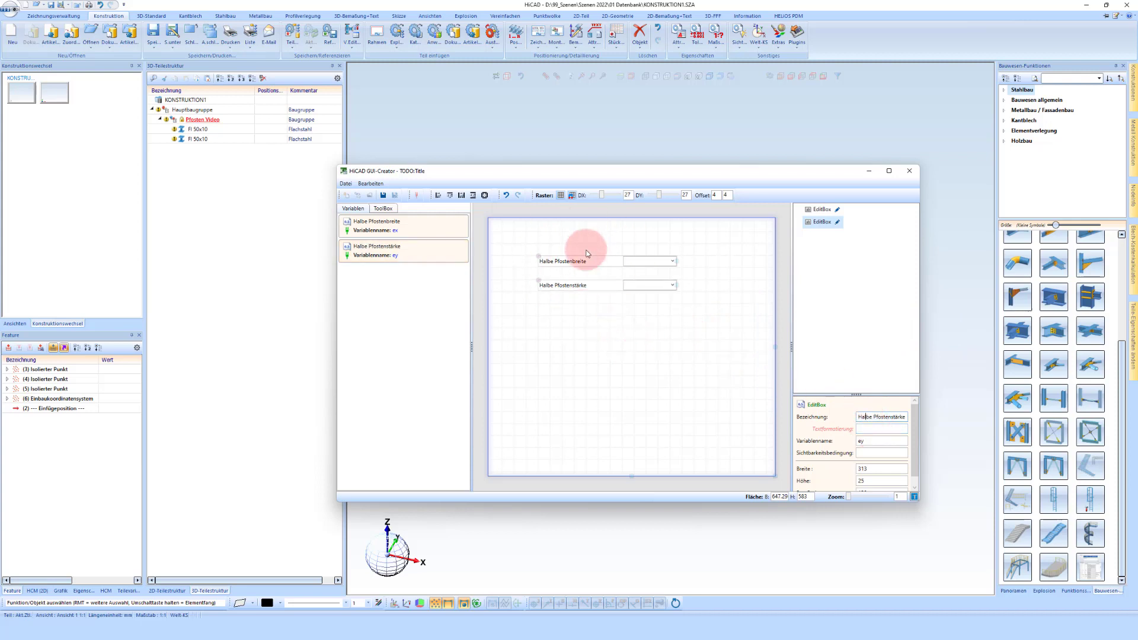
pyautogui.click(383, 196)
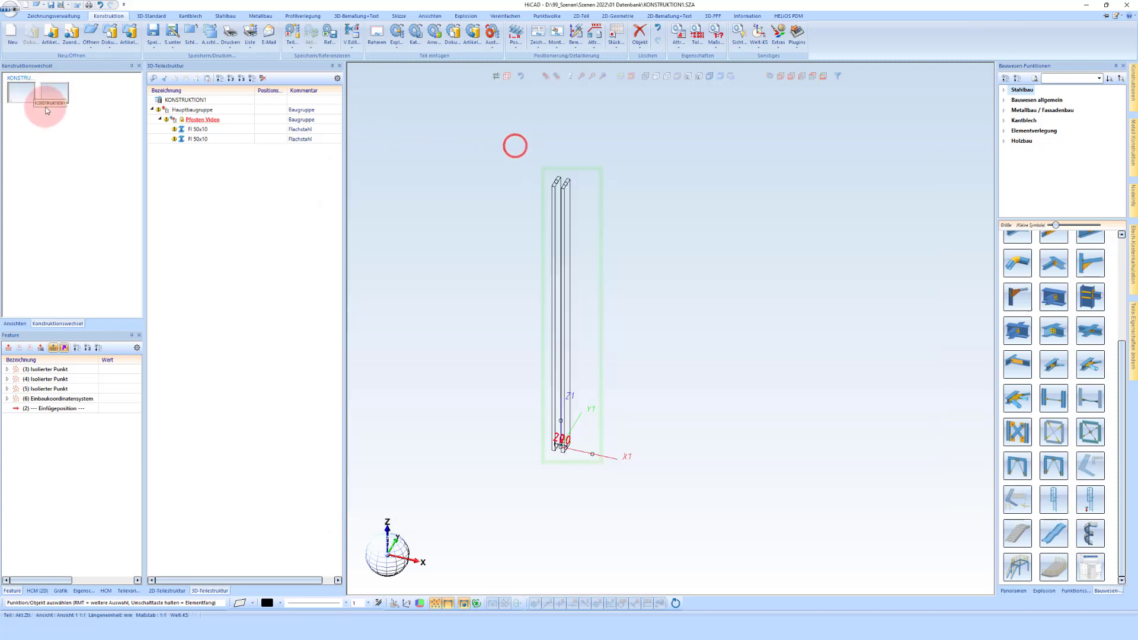
pyautogui.click(51, 99)
pyautogui.click(27, 5)
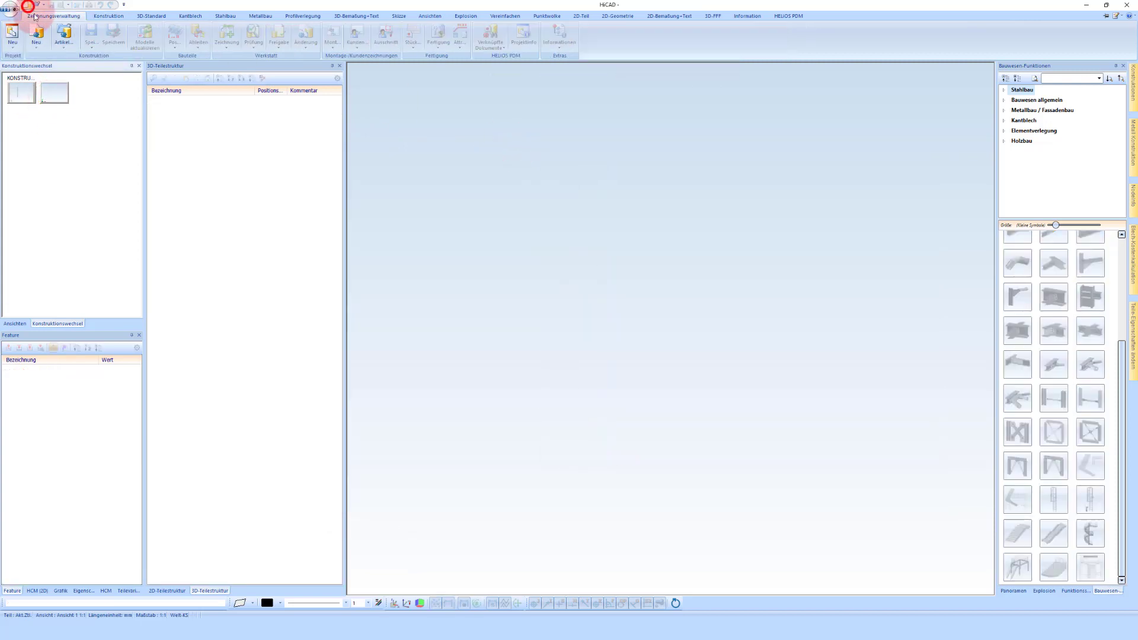
pyautogui.press('Return')
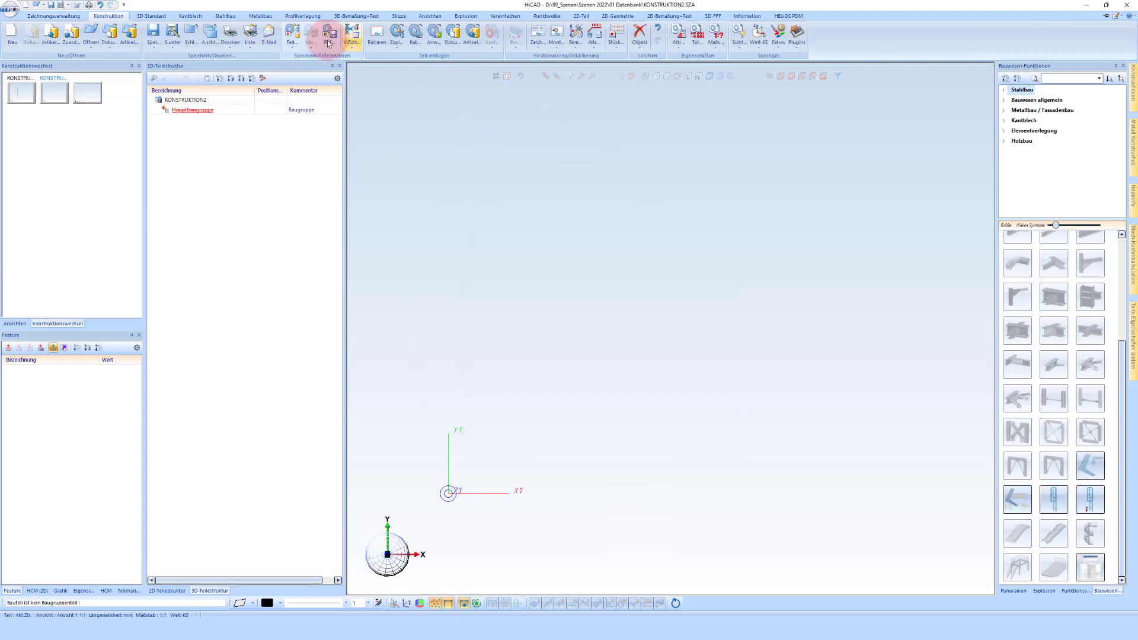
# Insert an HEA 180 (DIN 1025-3) profile in S235JR as a vertical member 1000 mm long.
pyautogui.click(225, 16)
pyautogui.click(12, 33)
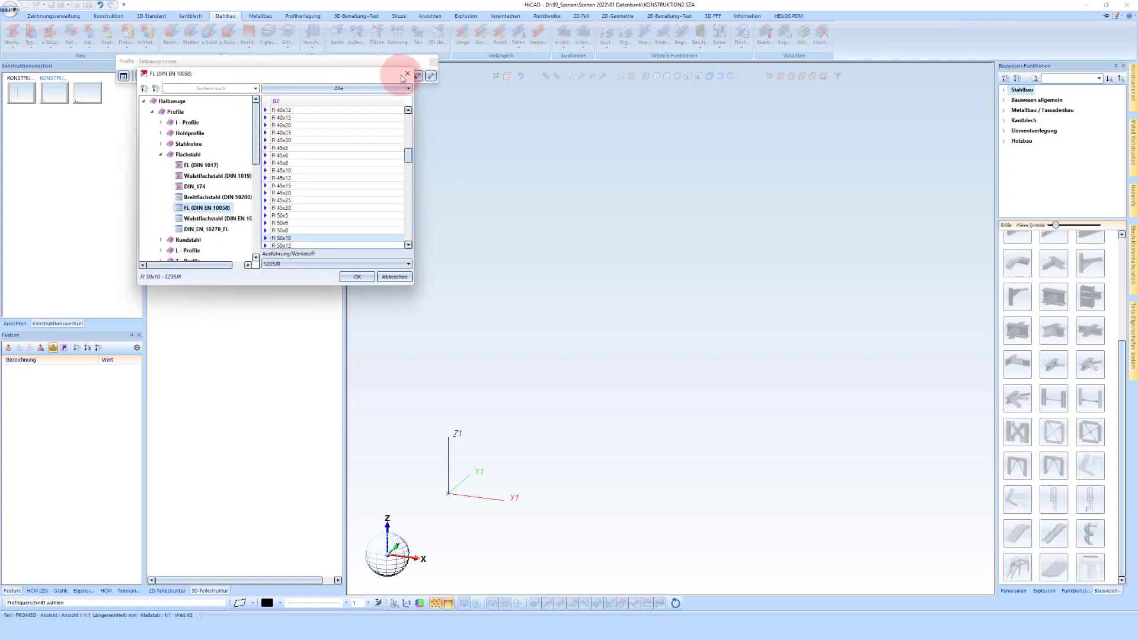
pyautogui.click(188, 122)
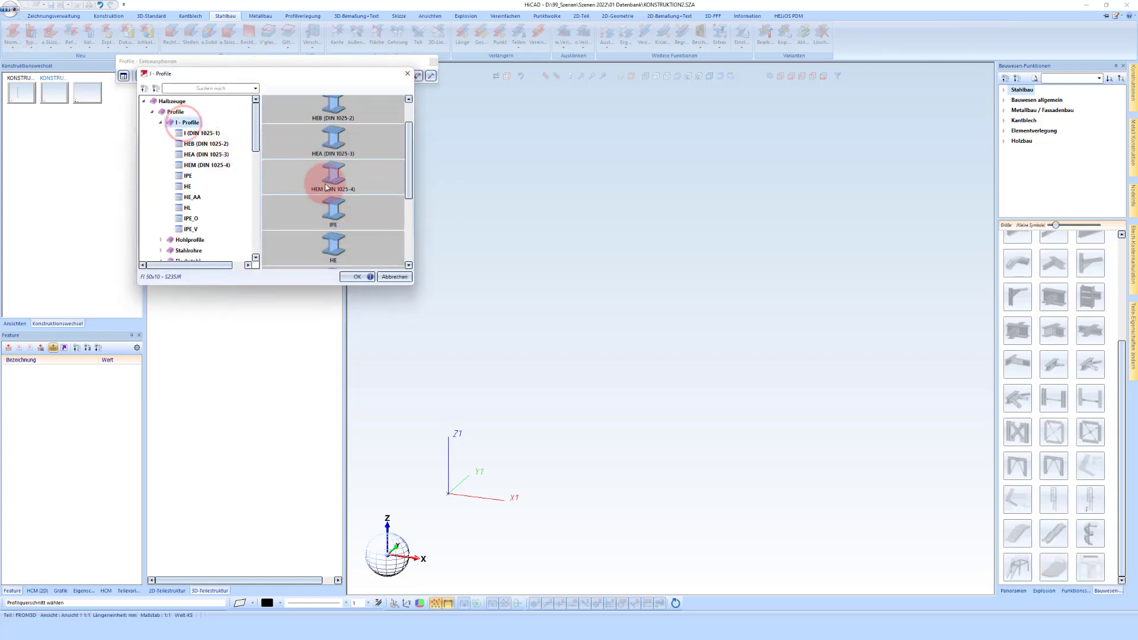
pyautogui.doubleClick(332, 138)
pyautogui.click(295, 186)
pyautogui.click(311, 140)
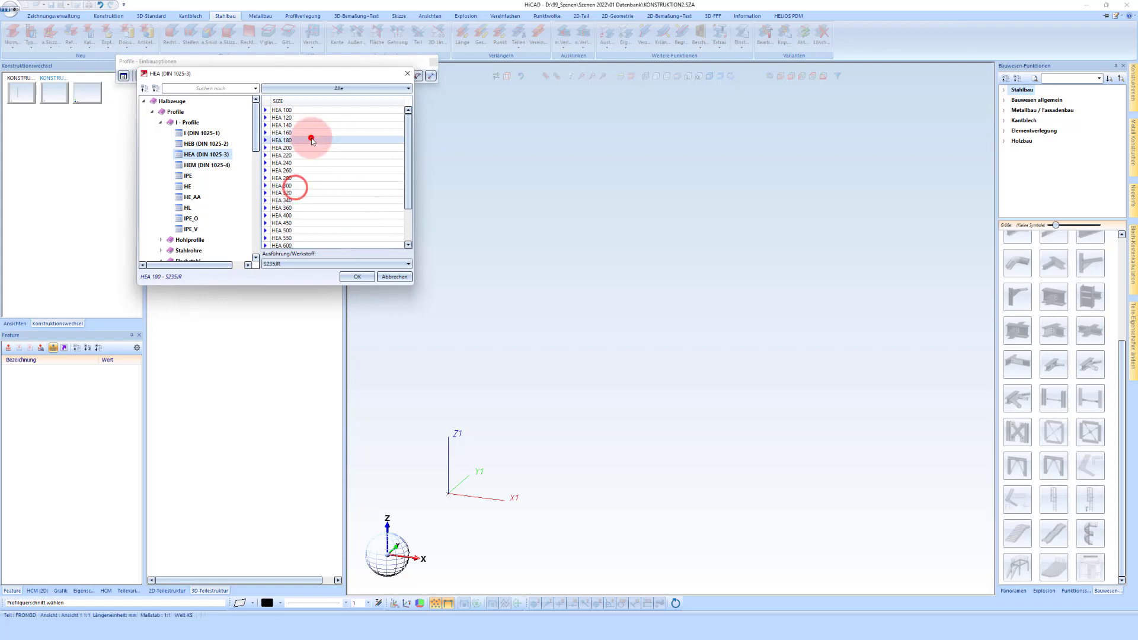
pyautogui.click(356, 275)
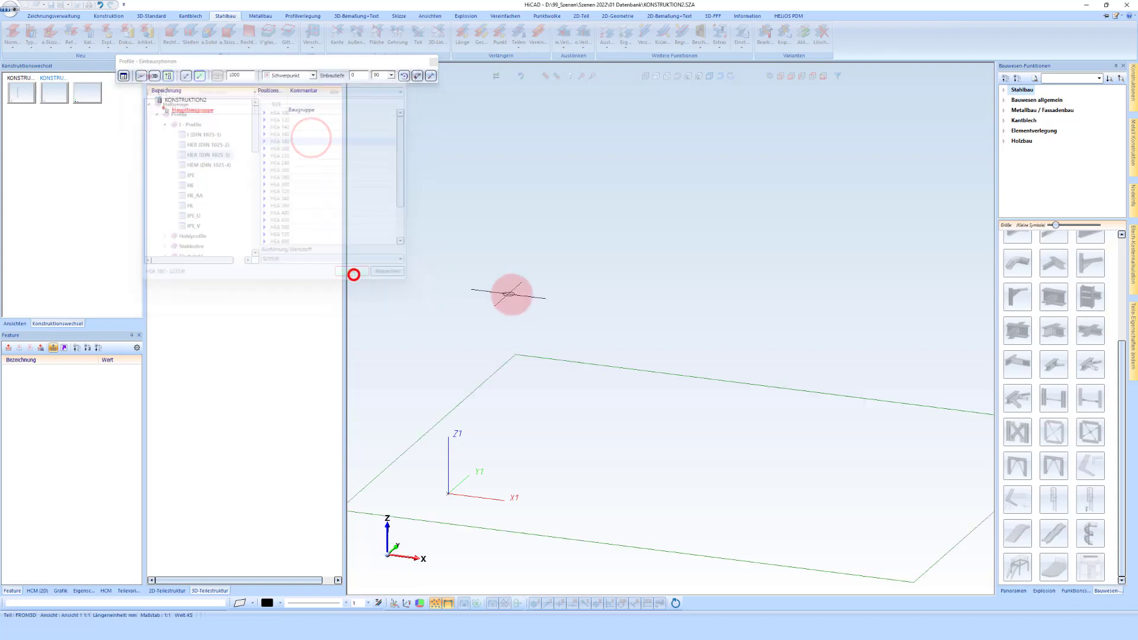
pyautogui.click(432, 330)
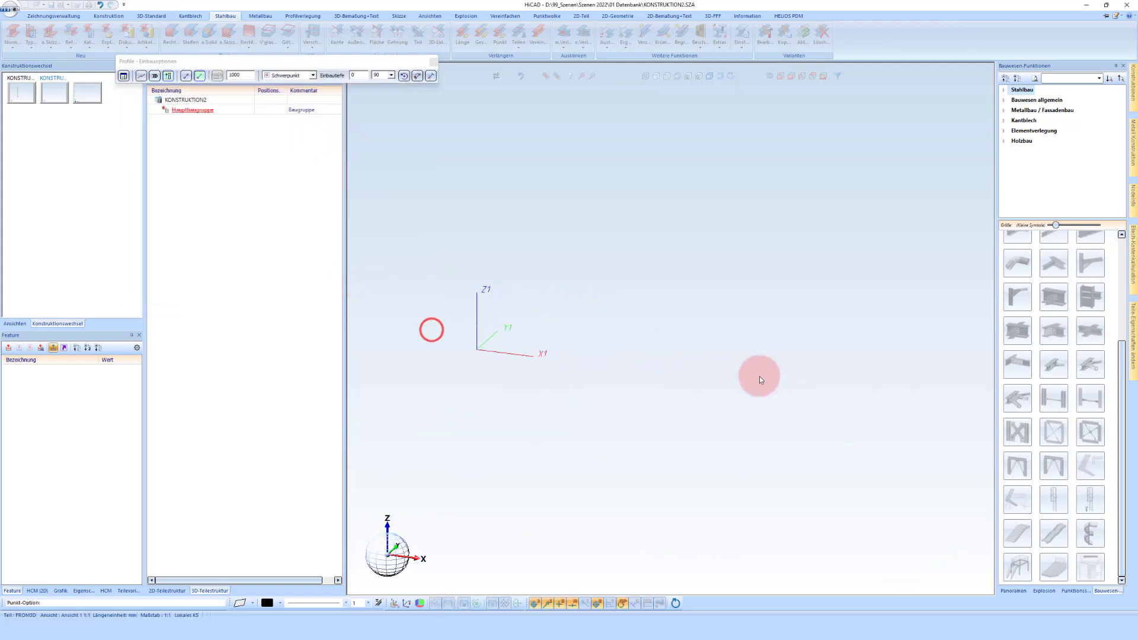
pyautogui.click(165, 79)
# Insert a second HEA 180 profile as a long horizontal beam between two freely picked points below the vertical profile.
pyautogui.click(217, 76)
pyautogui.click(187, 76)
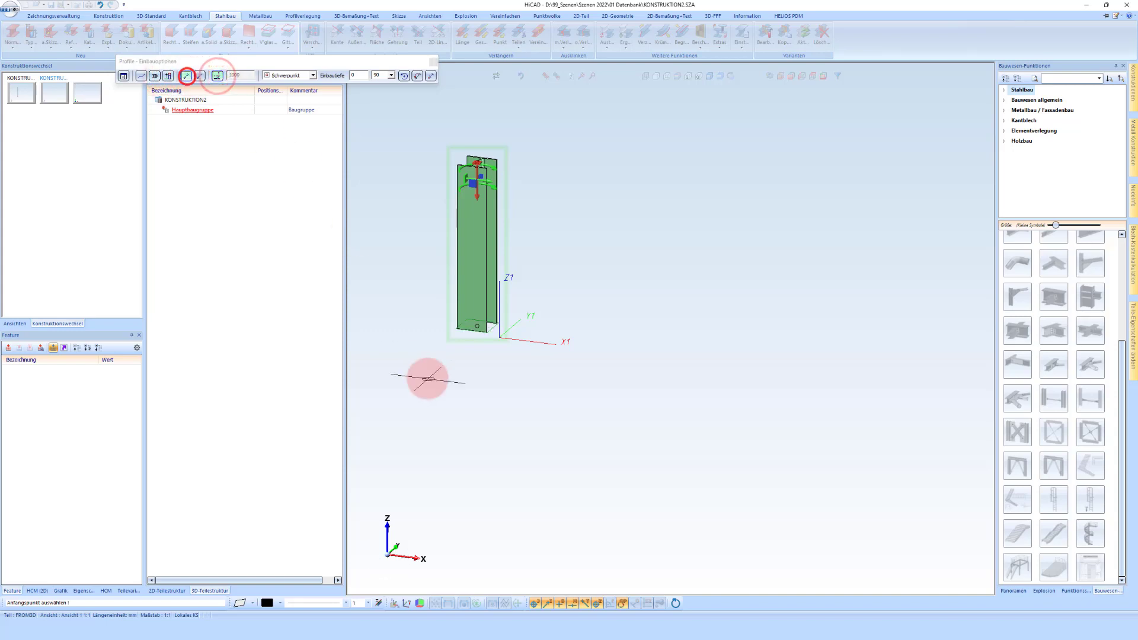
pyautogui.click(409, 372)
pyautogui.click(881, 435)
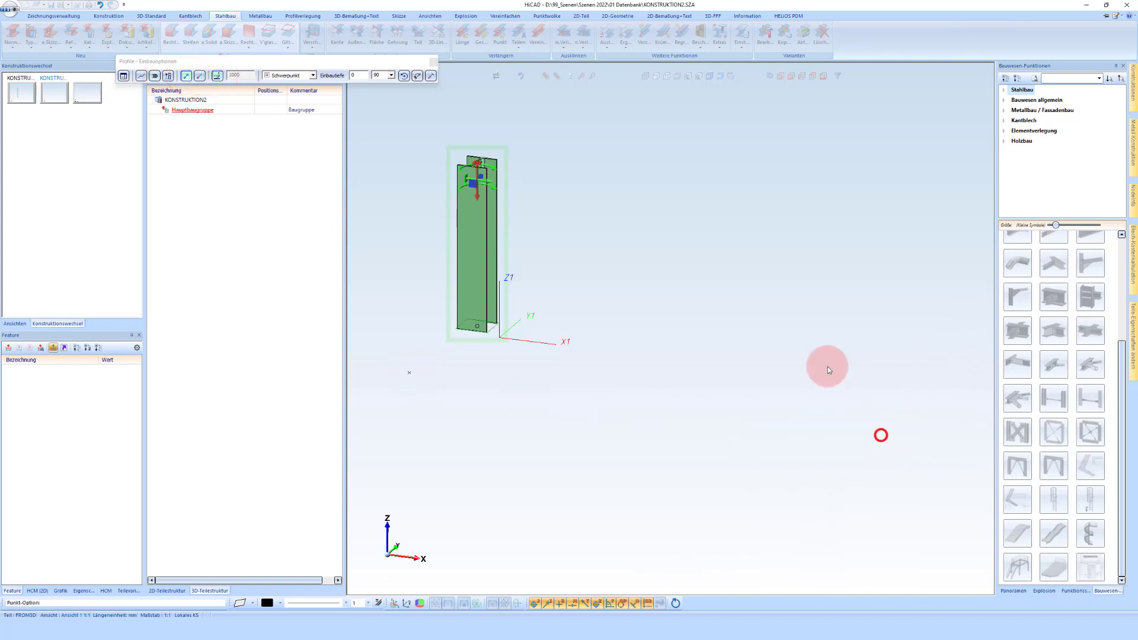
pyautogui.middleClick(898, 372)
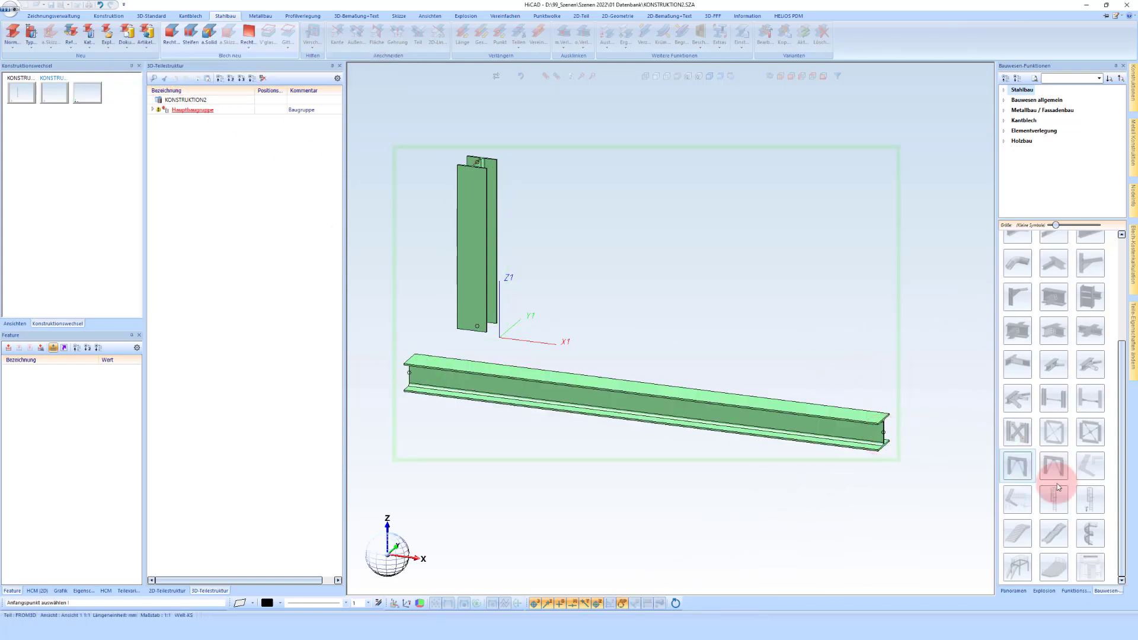
pyautogui.click(1017, 569)
pyautogui.click(721, 504)
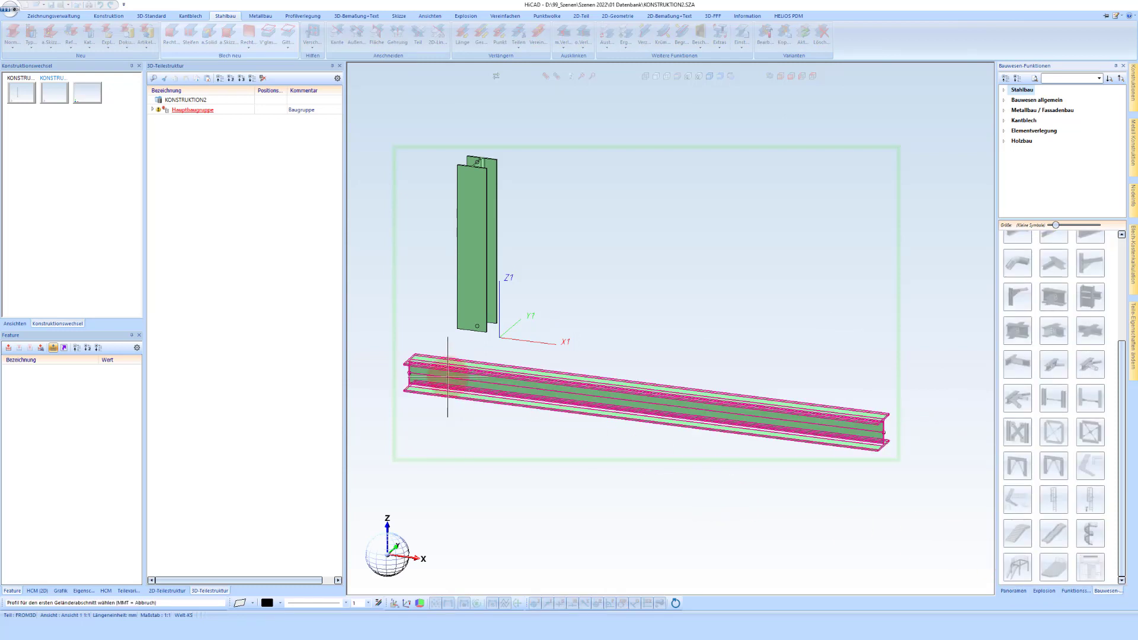
pyautogui.middleClick(693, 317)
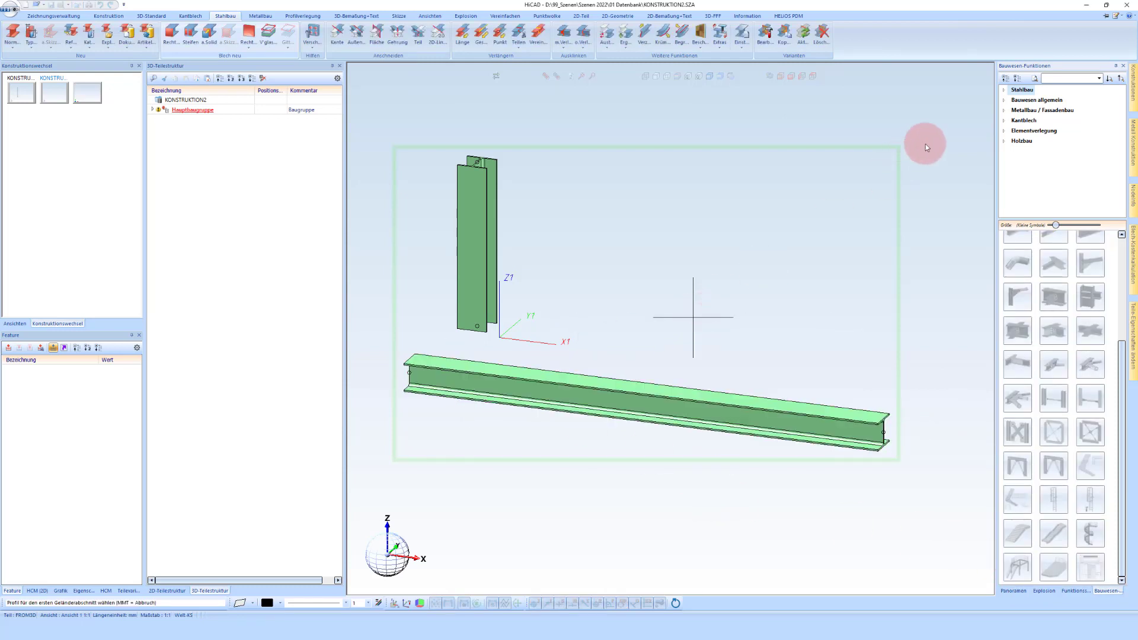
# Reload the catalogue data and start the railing configurator on the horizontal HEA 180 beam.
pyautogui.click(1117, 19)
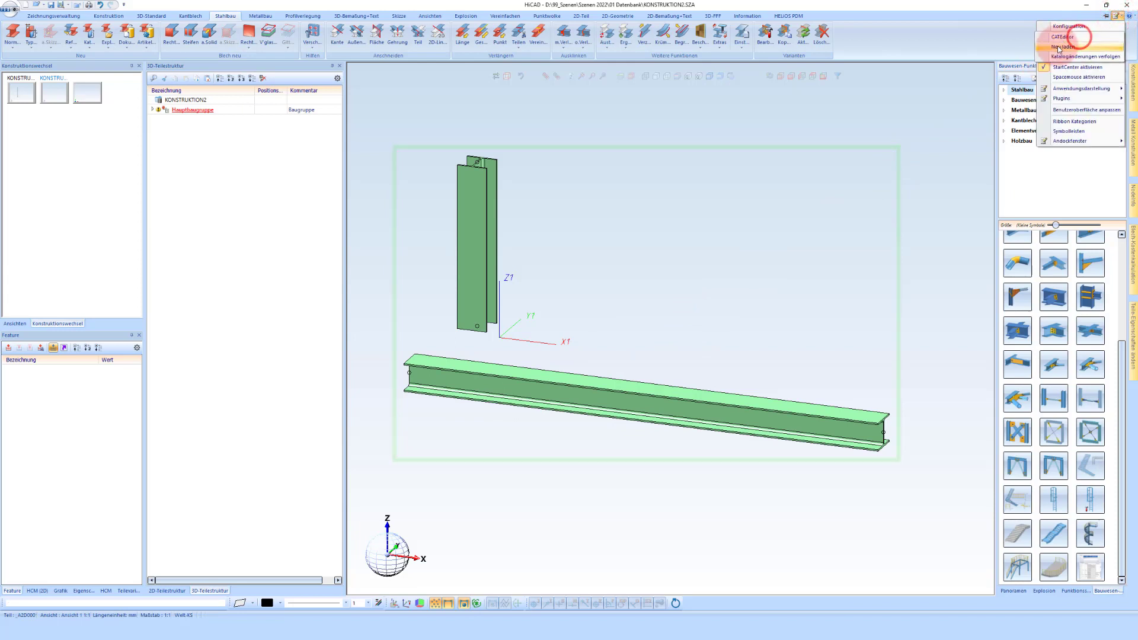
pyautogui.click(1057, 46)
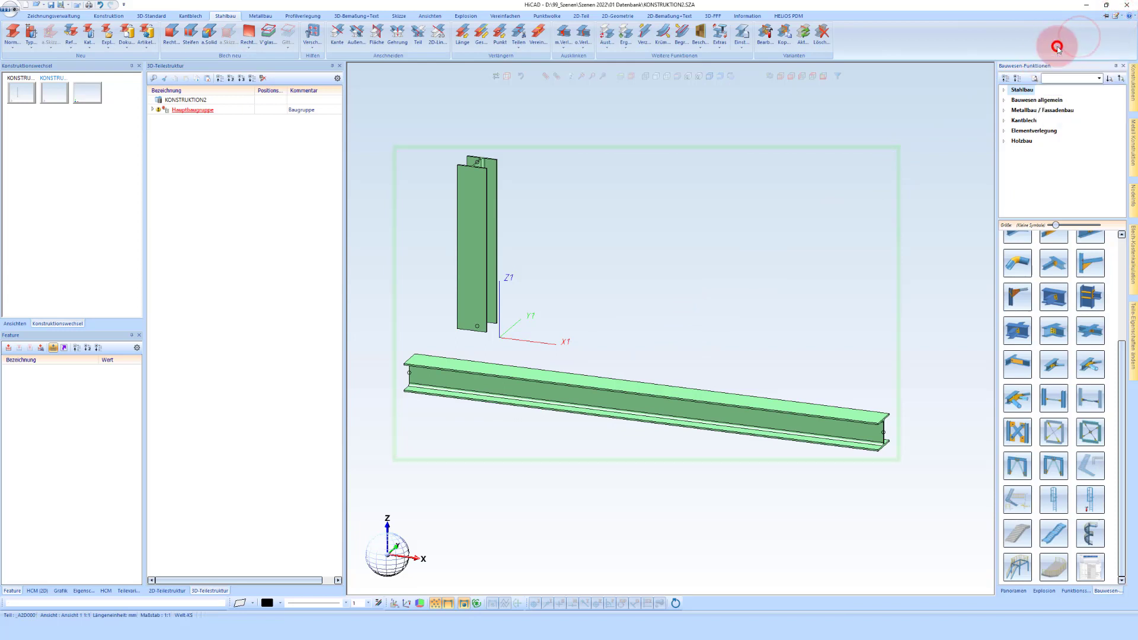
pyautogui.click(1017, 567)
pyautogui.click(453, 386)
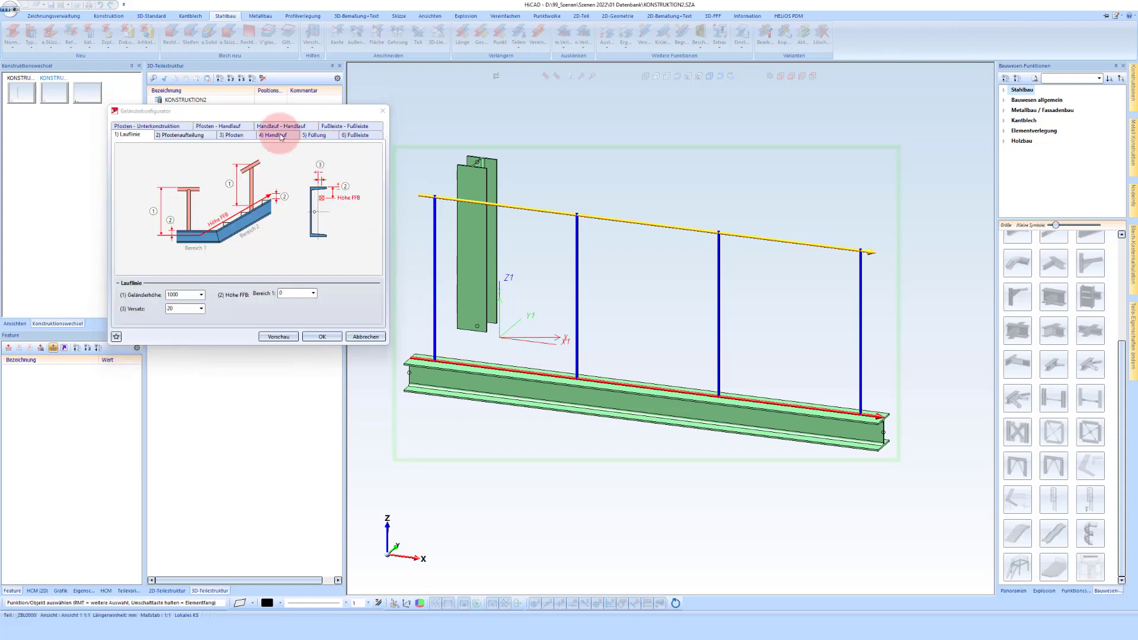
# In the railing's post settings, make all posts equal and choose the Pfosten Video variant.
pyautogui.click(232, 135)
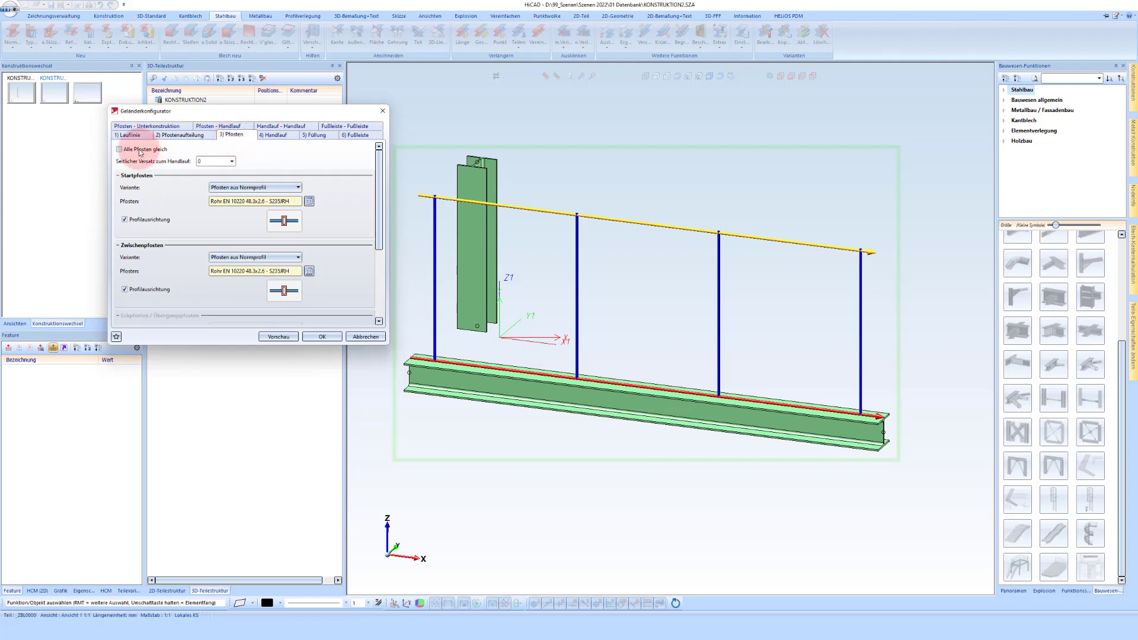
pyautogui.click(224, 187)
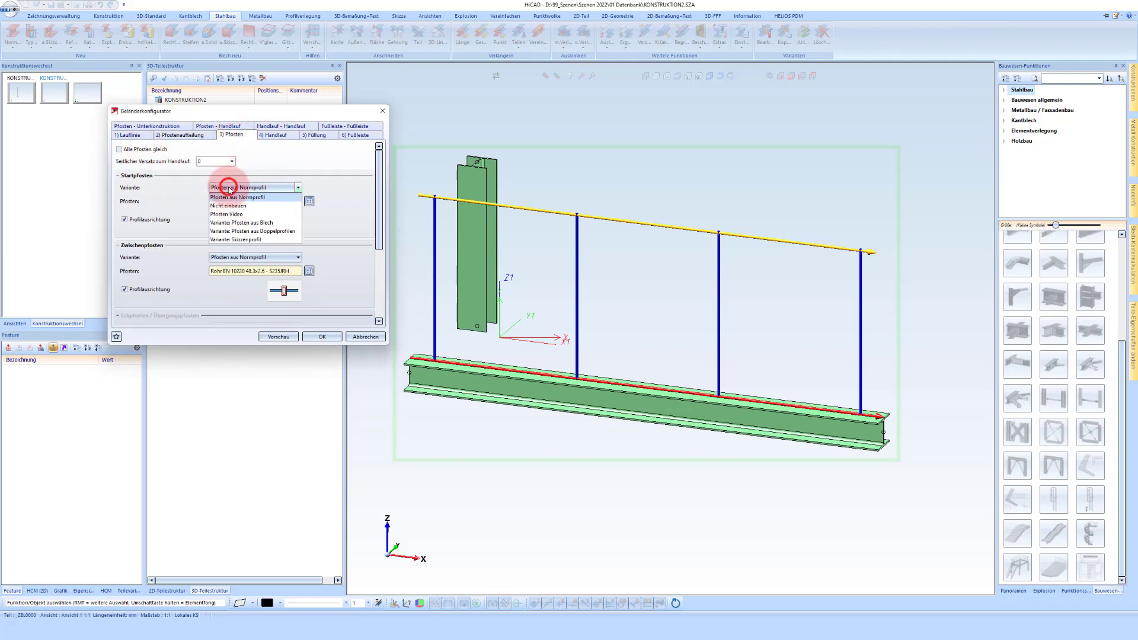
pyautogui.click(228, 214)
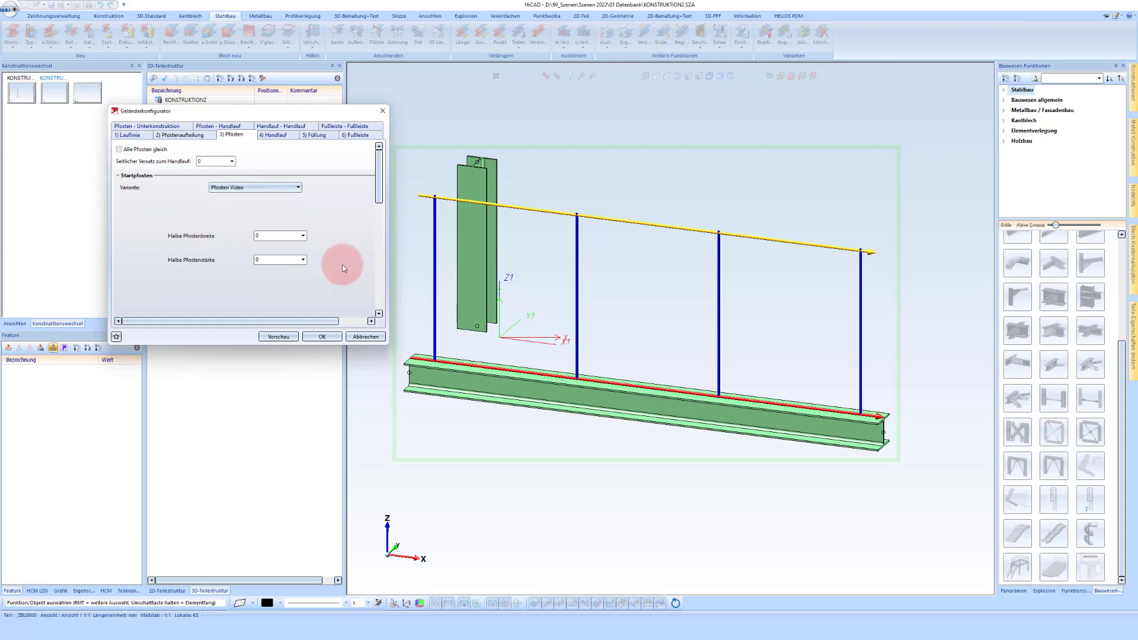
pyautogui.click(131, 152)
pyautogui.click(265, 188)
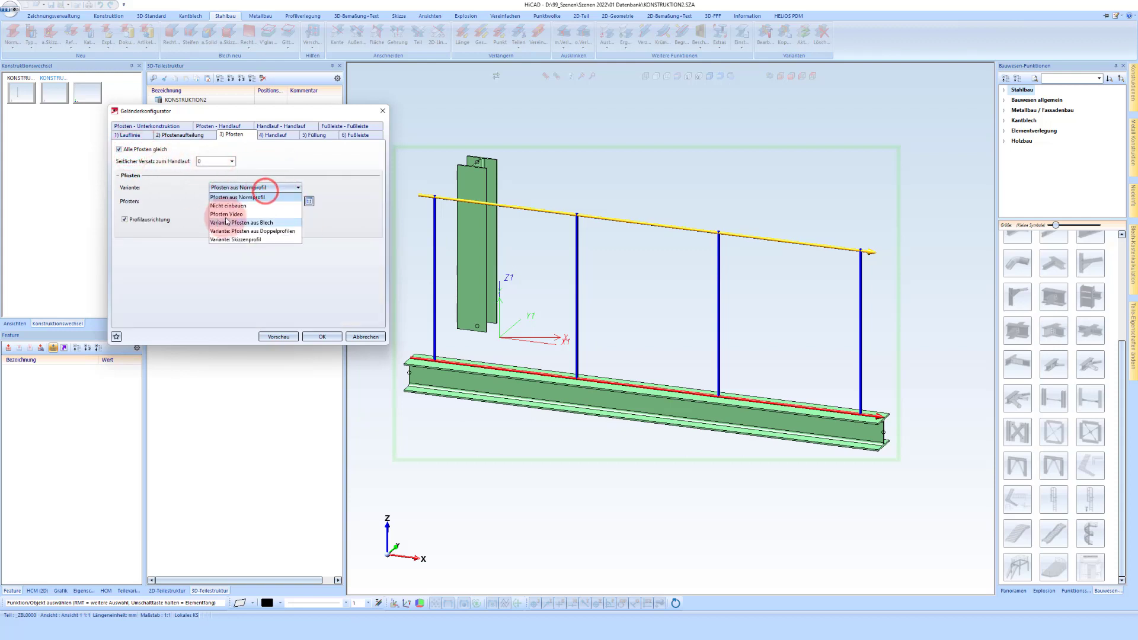
pyautogui.click(226, 215)
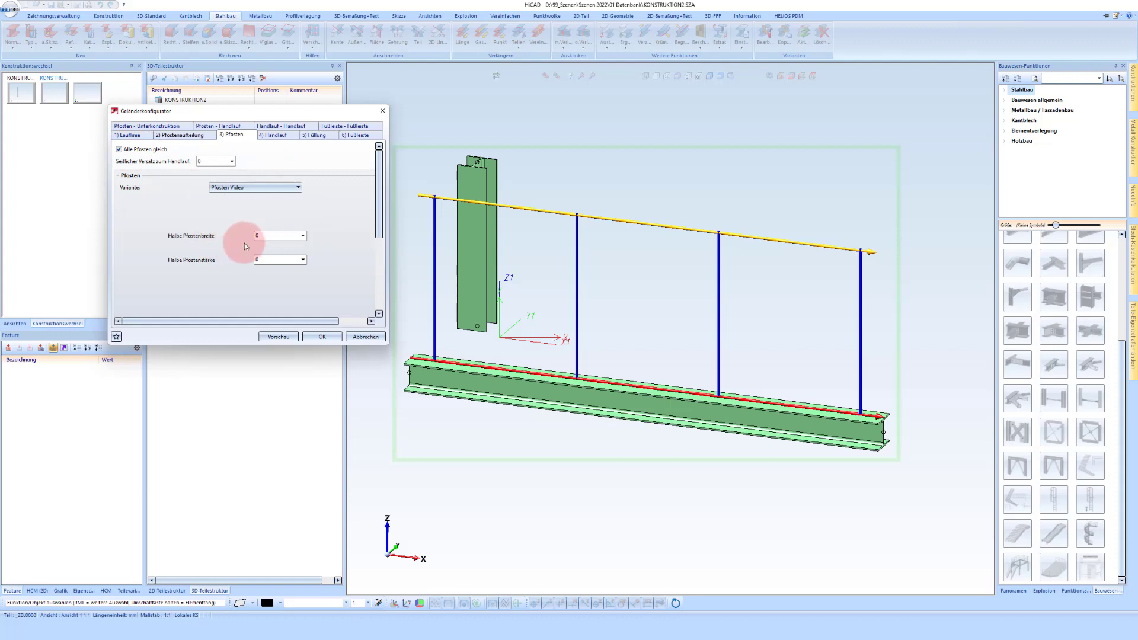
# Set Halbe Pfostenbreite to 20, enter the Halbe Pfostenstärke and generate the railing.
pyautogui.click(263, 235)
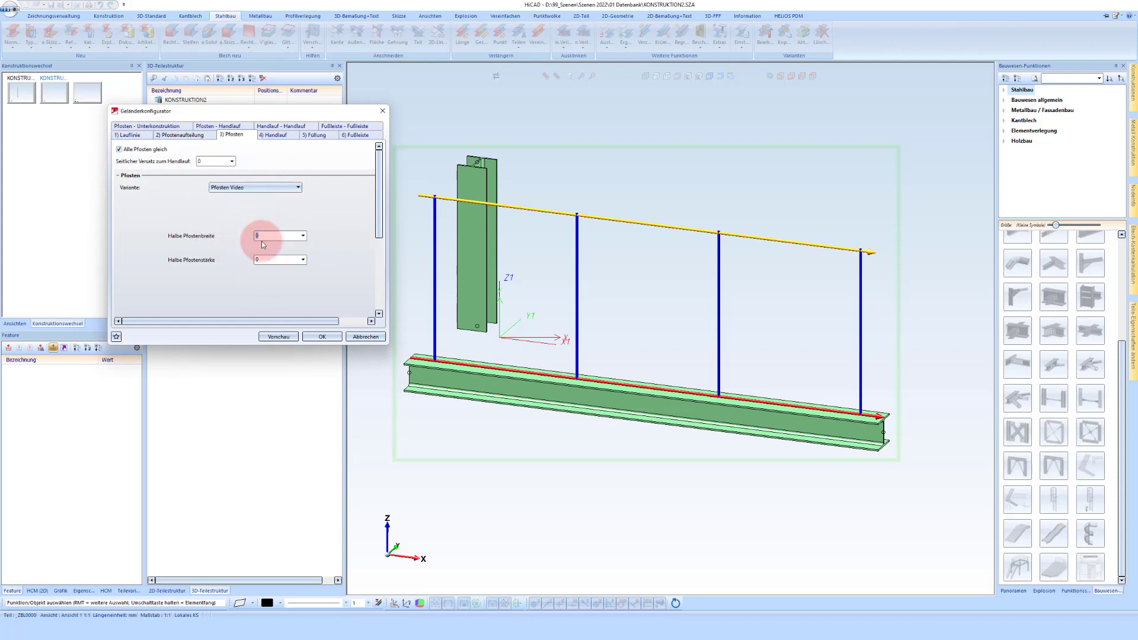
pyautogui.click(272, 632)
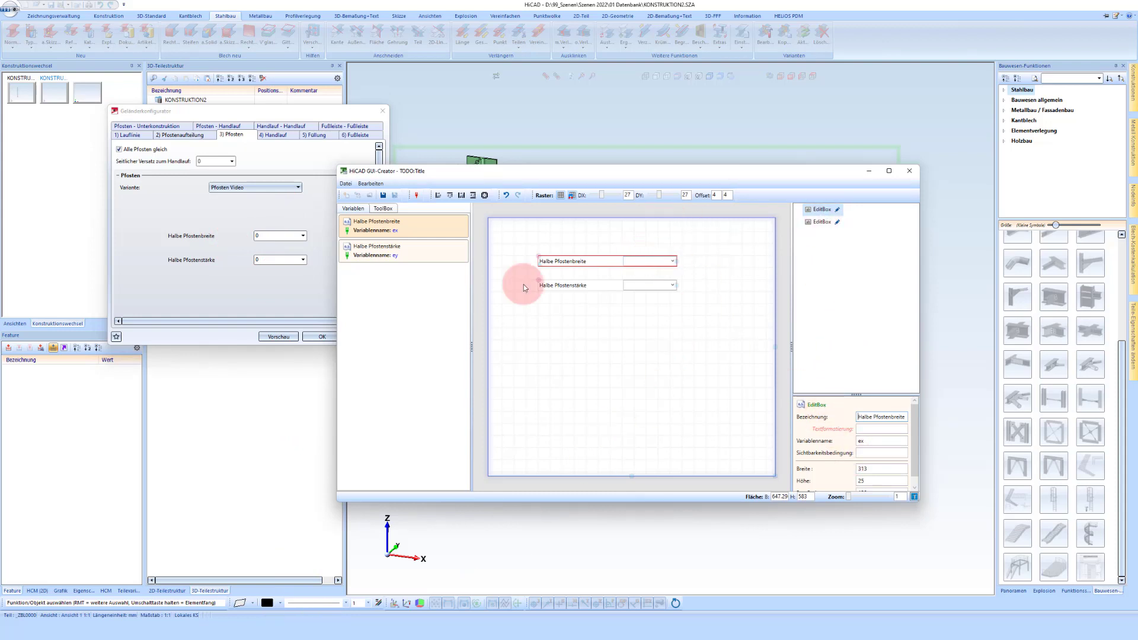
pyautogui.click(285, 288)
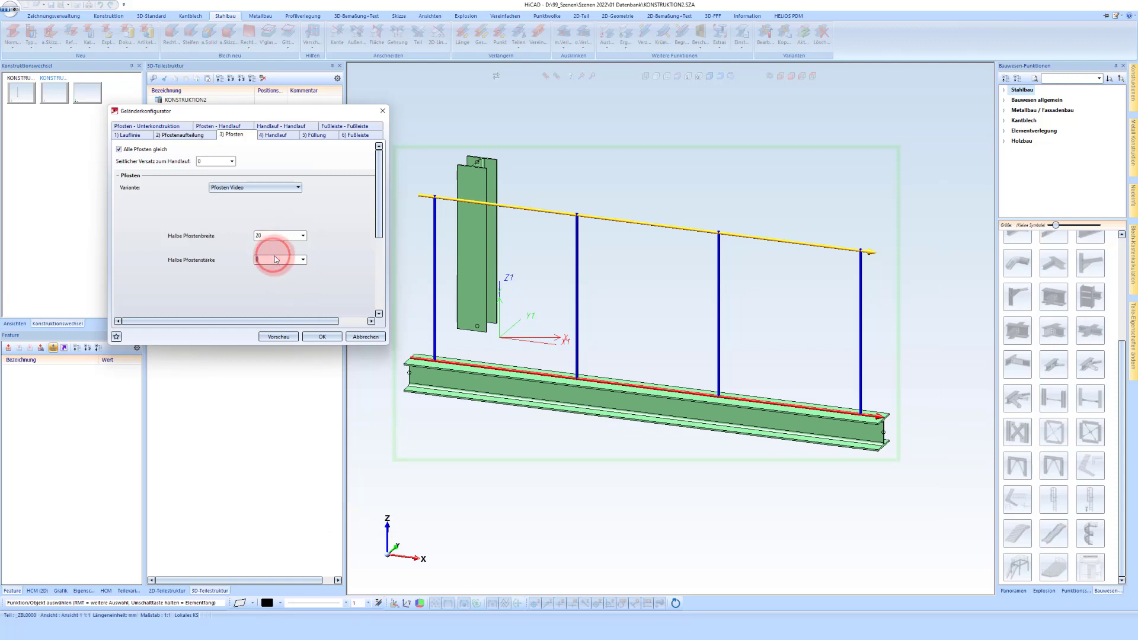
pyautogui.click(322, 336)
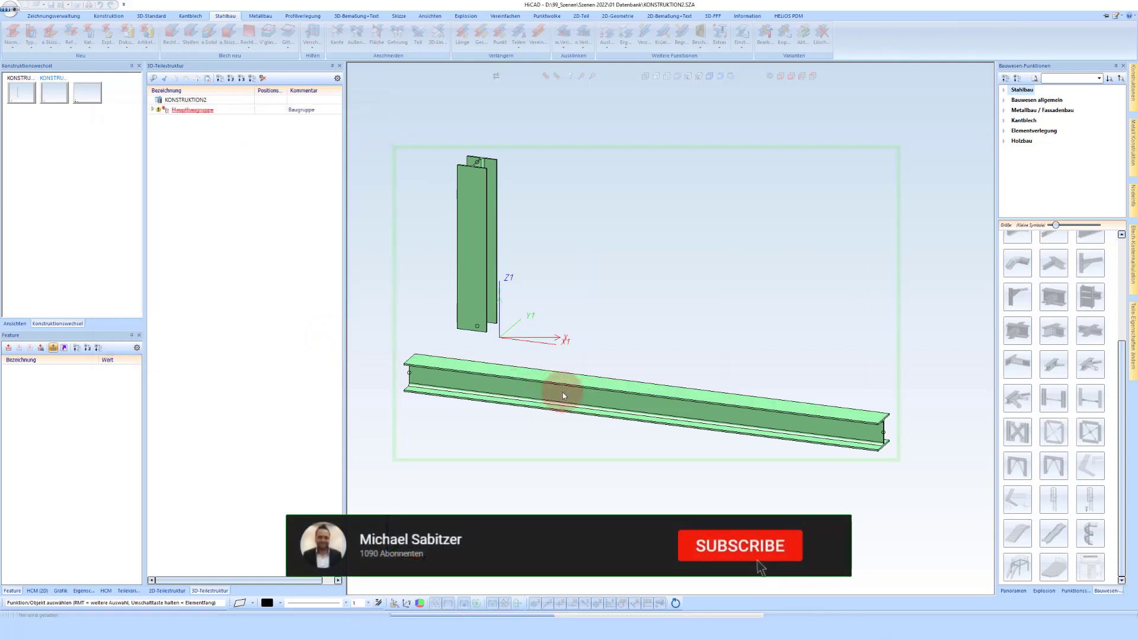
pyautogui.click(495, 413)
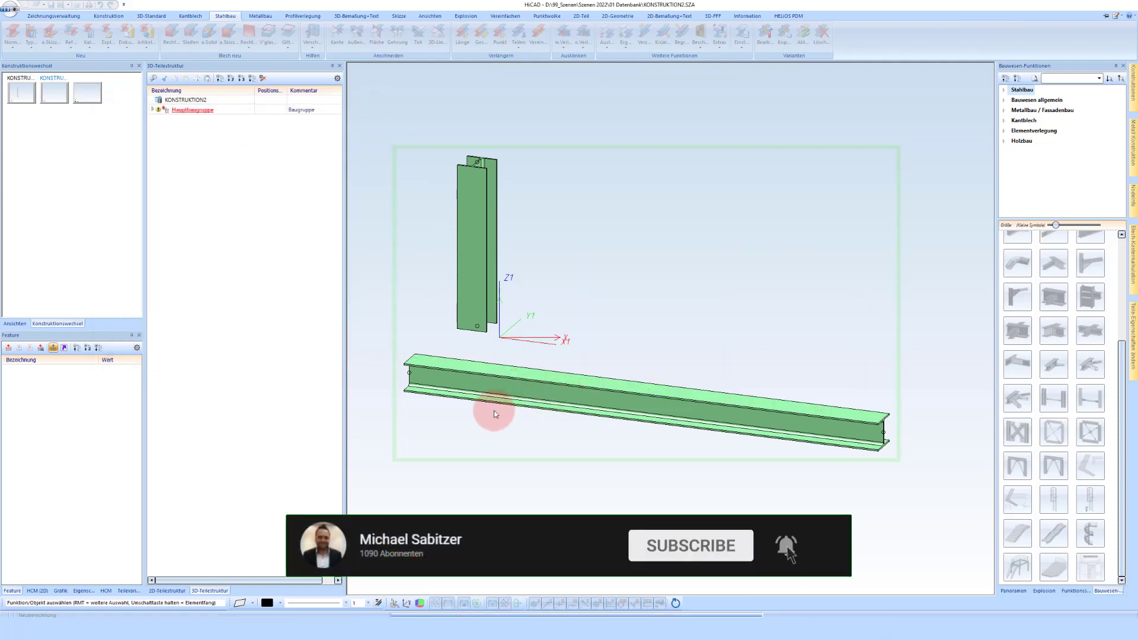
pyautogui.click(461, 418)
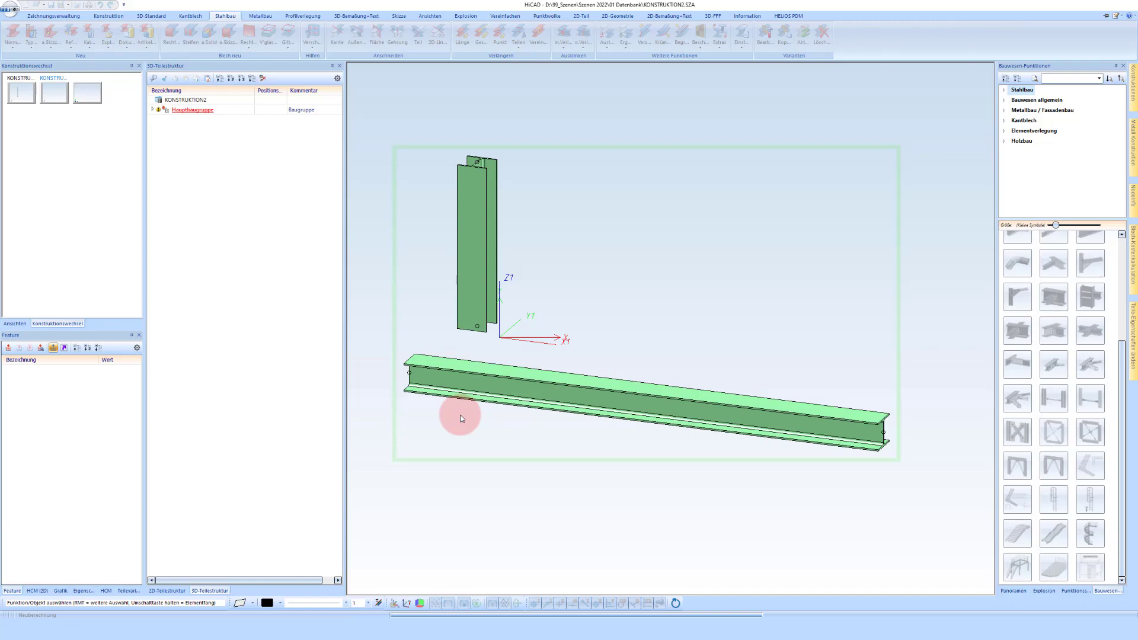
# Examine the generated railing's double flat-steel posts at the beam, the handrail and the perforated infill panels.
pyautogui.click(431, 349)
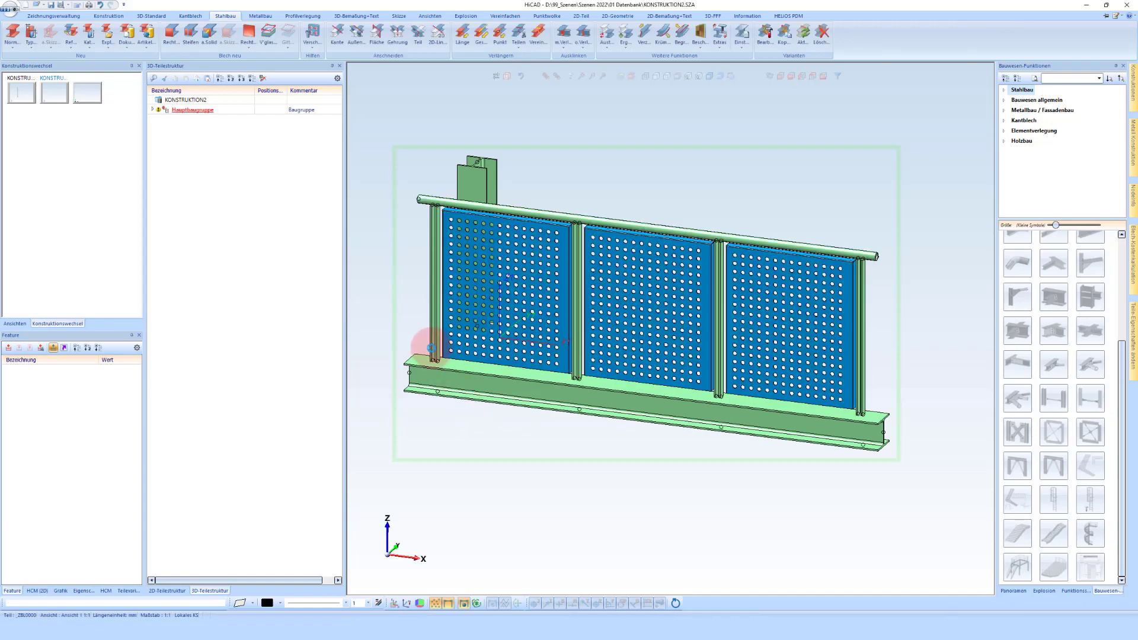
pyautogui.scroll(6, 432, 349)
pyautogui.moveTo(450, 365); pyautogui.dragTo(501, 378, button='middle')
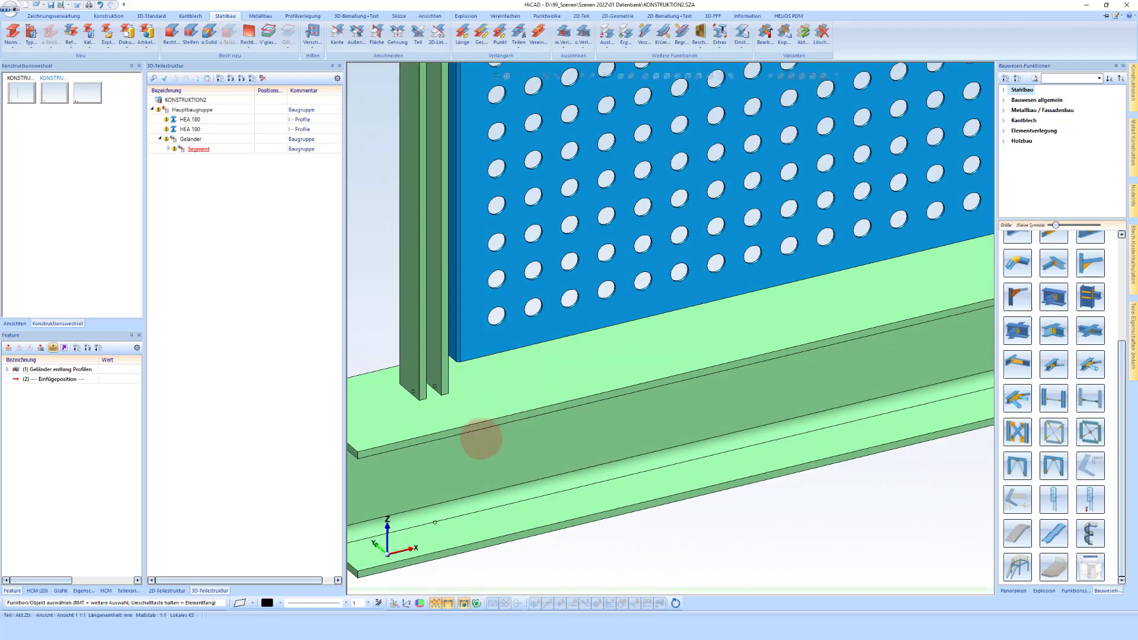
pyautogui.scroll(-6, 518, 432)
pyautogui.scroll(3, 492, 242)
pyautogui.scroll(2, 474, 237)
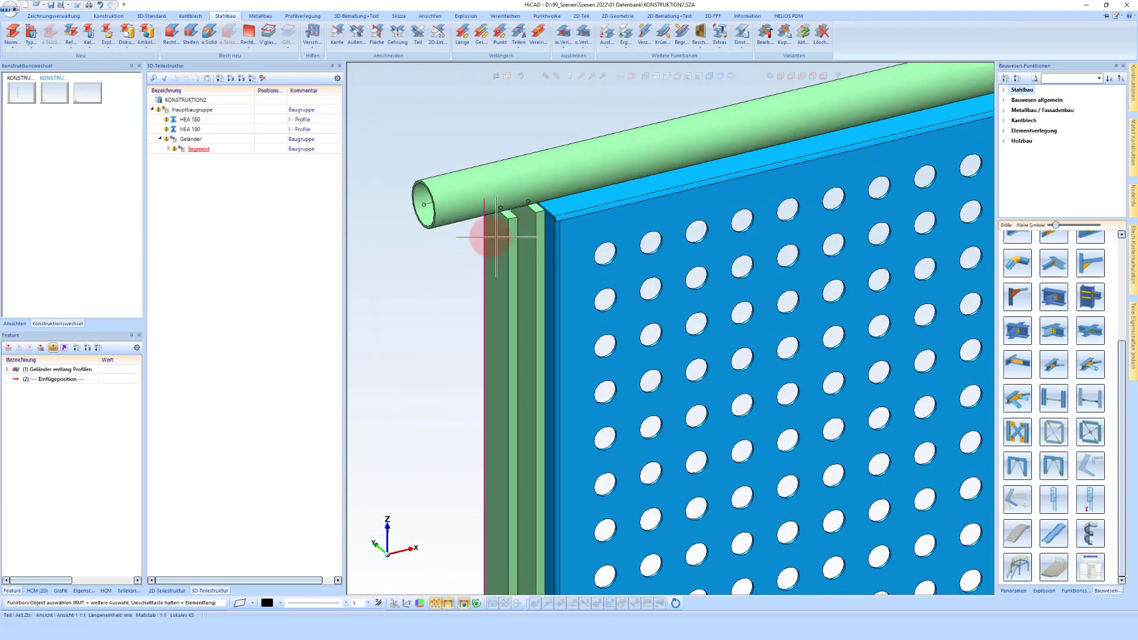
pyautogui.scroll(-5, 465, 246)
pyautogui.scroll(3, 747, 291)
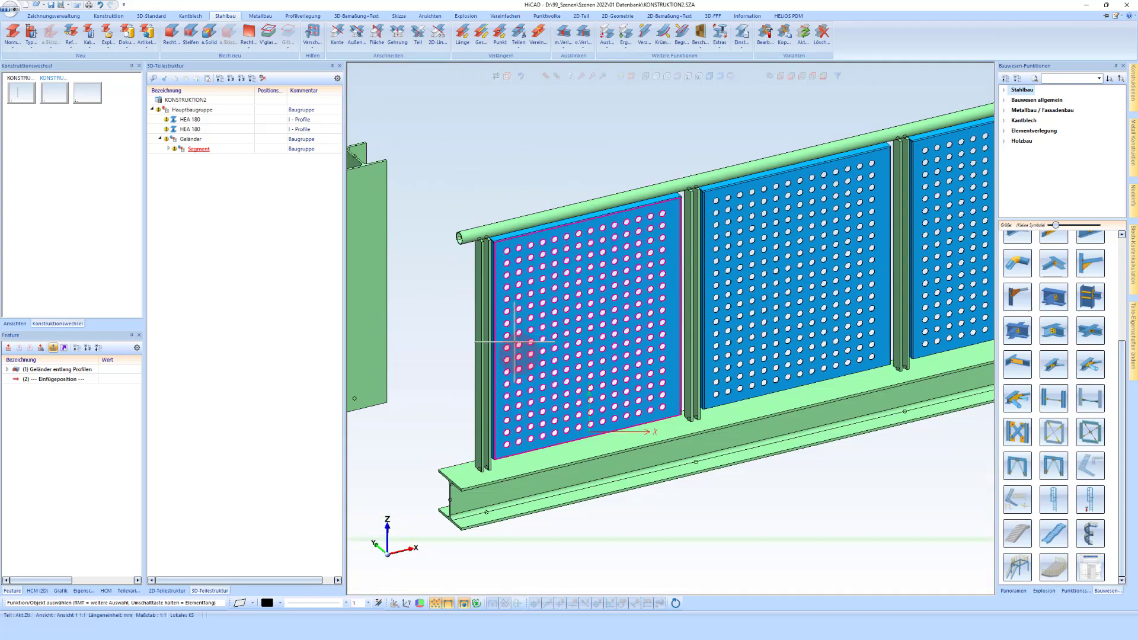
pyautogui.scroll(-4, 521, 356)
pyautogui.scroll(2, 534, 391)
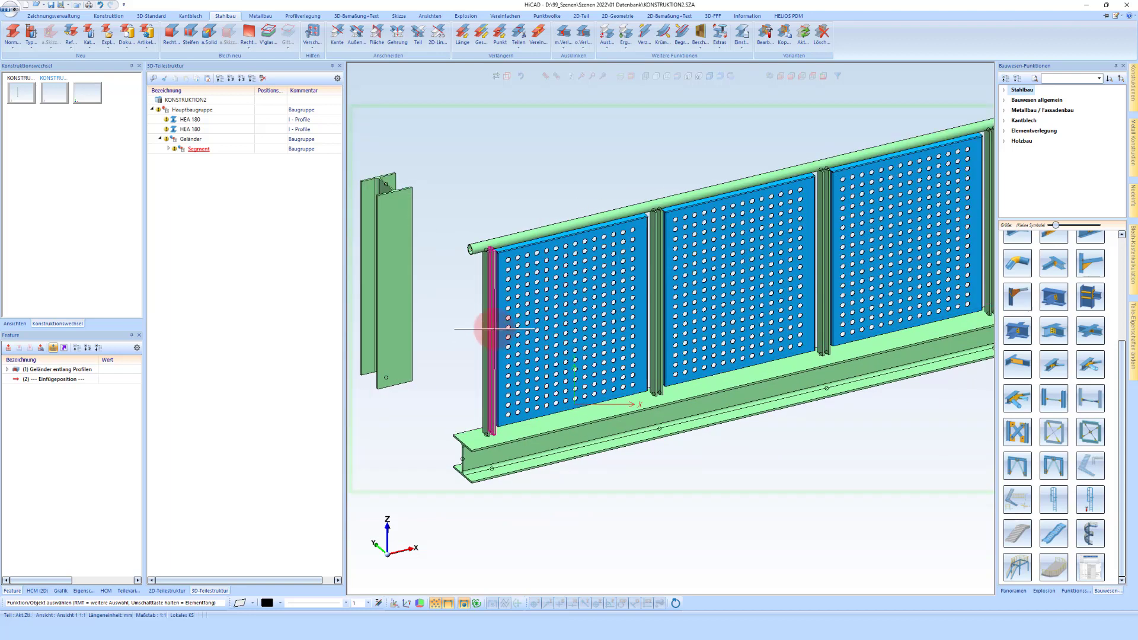
# Return to the KONSTRUKTION1 drawing and display the double flat-steel post in shaded mode with a close-up of its upper end.
pyautogui.click(21, 93)
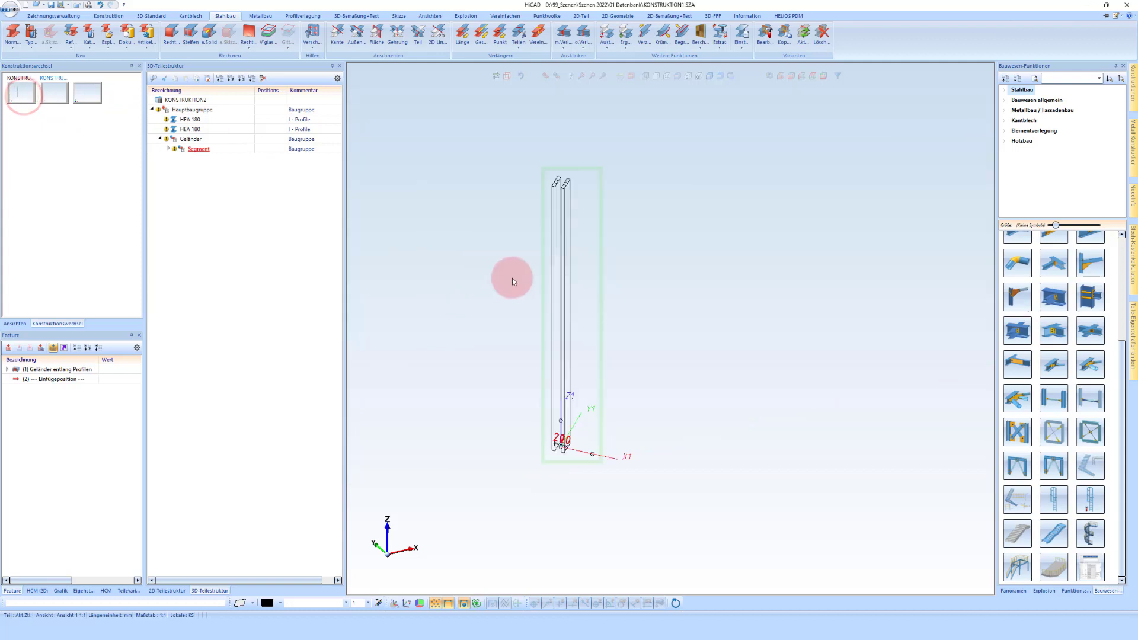
pyautogui.click(708, 78)
pyautogui.scroll(5, 569, 189)
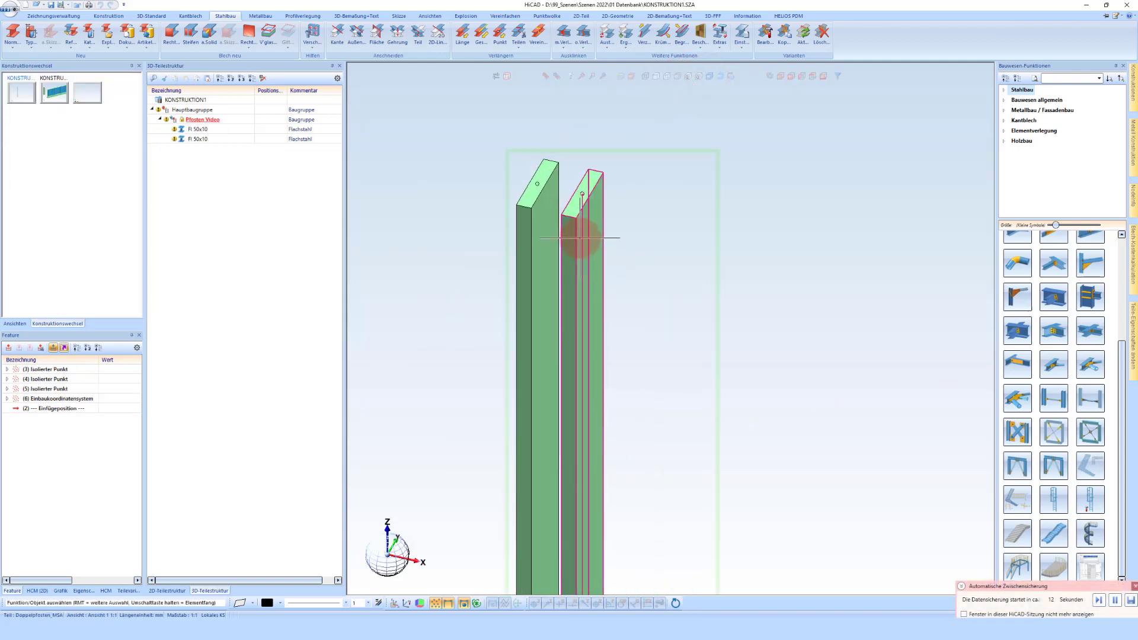
# Examine the double flat-steel post from its upper end down to the mounting coordinate system and the two 20 mm dimensions at its base.
pyautogui.moveTo(582, 245); pyautogui.dragTo(576, 239, button='middle')
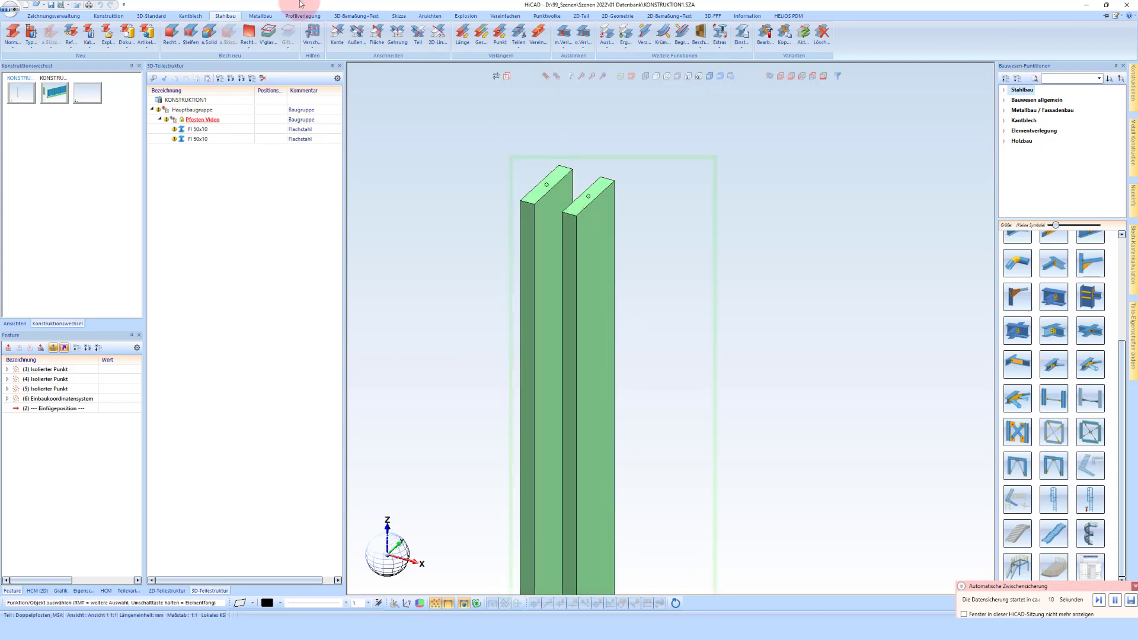
pyautogui.click(163, 17)
pyautogui.moveTo(569, 318); pyautogui.dragTo(536, 267, button='middle')
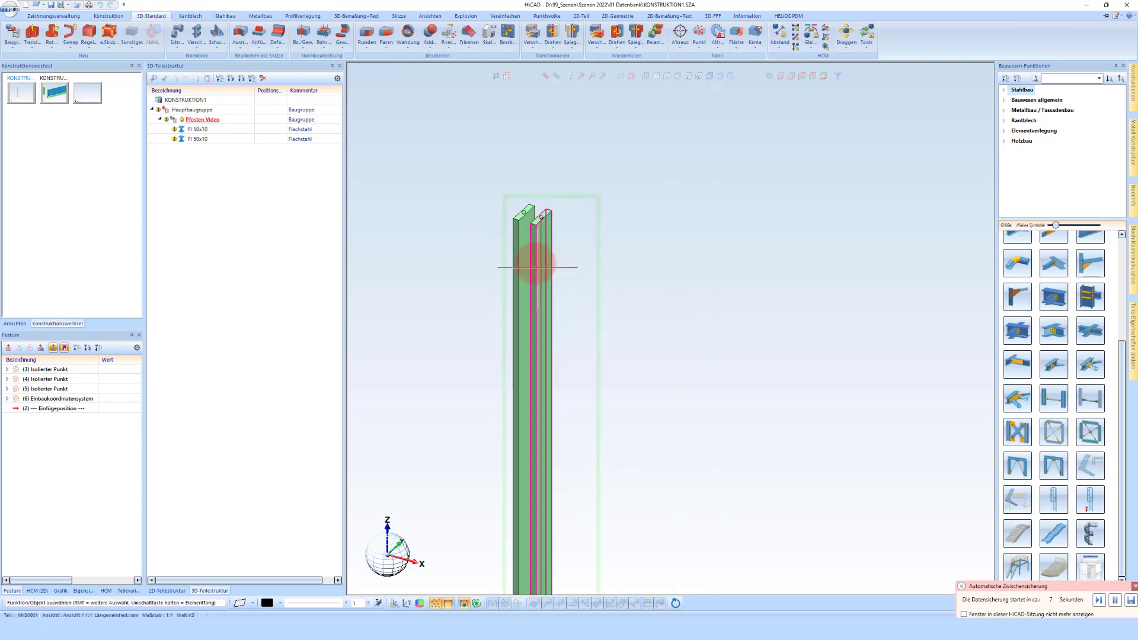
pyautogui.scroll(-2, 537, 267)
pyautogui.scroll(3, 543, 557)
pyautogui.scroll(-2, 551, 325)
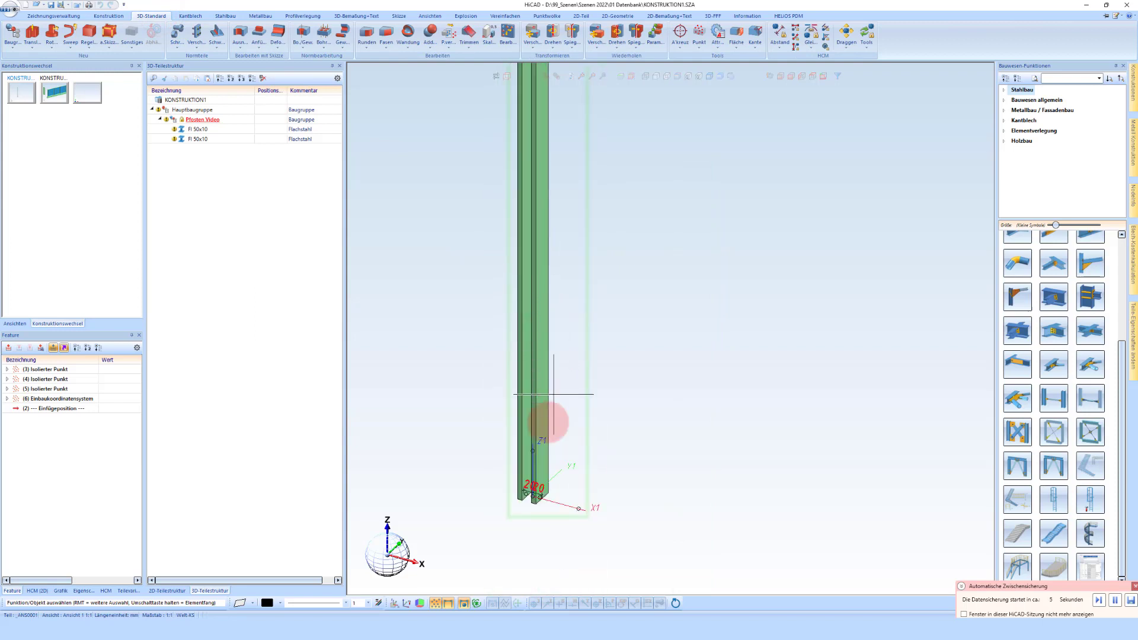
pyautogui.scroll(2, 534, 477)
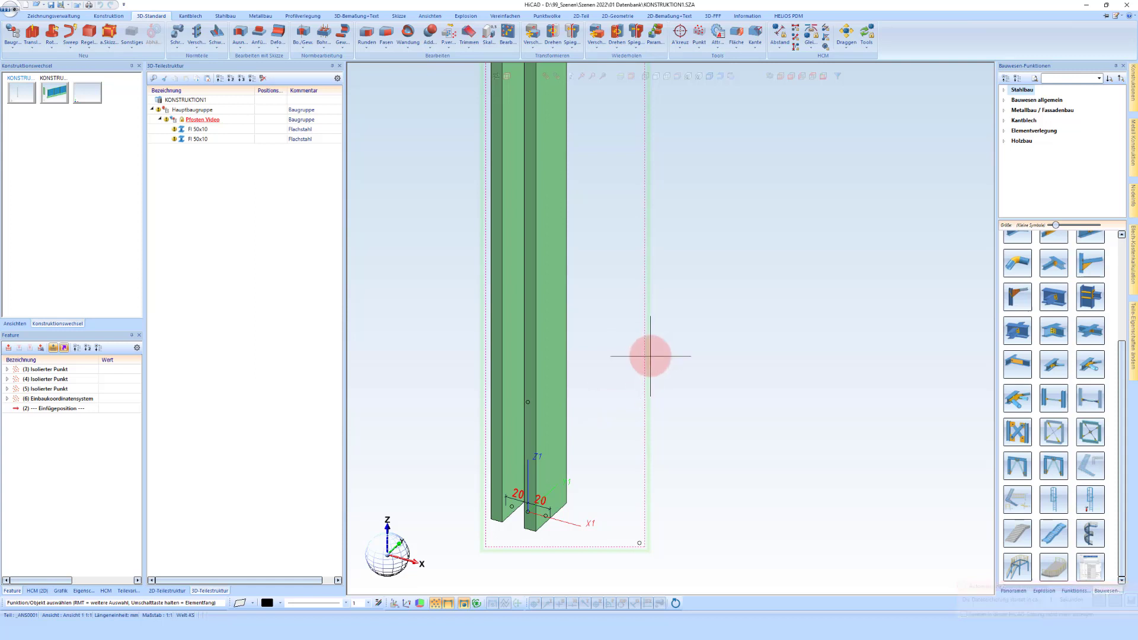
# Switch to the HiCAD online help in the browser, collapse the Pfosten section and view the Handlauf variant drawing.
pyautogui.click(73, 628)
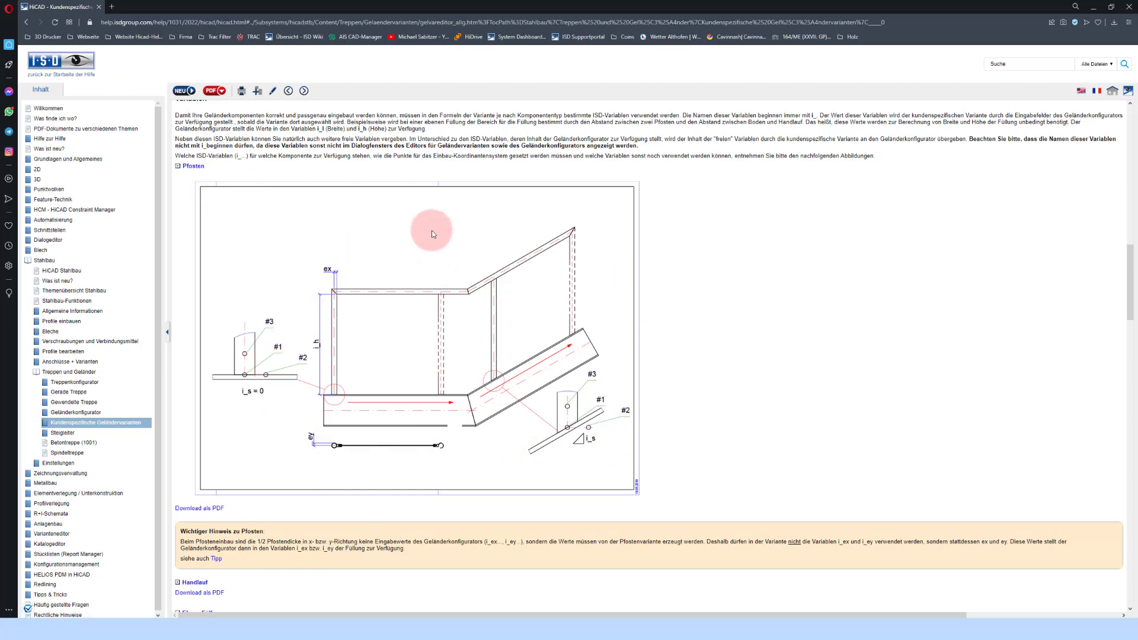
pyautogui.click(194, 167)
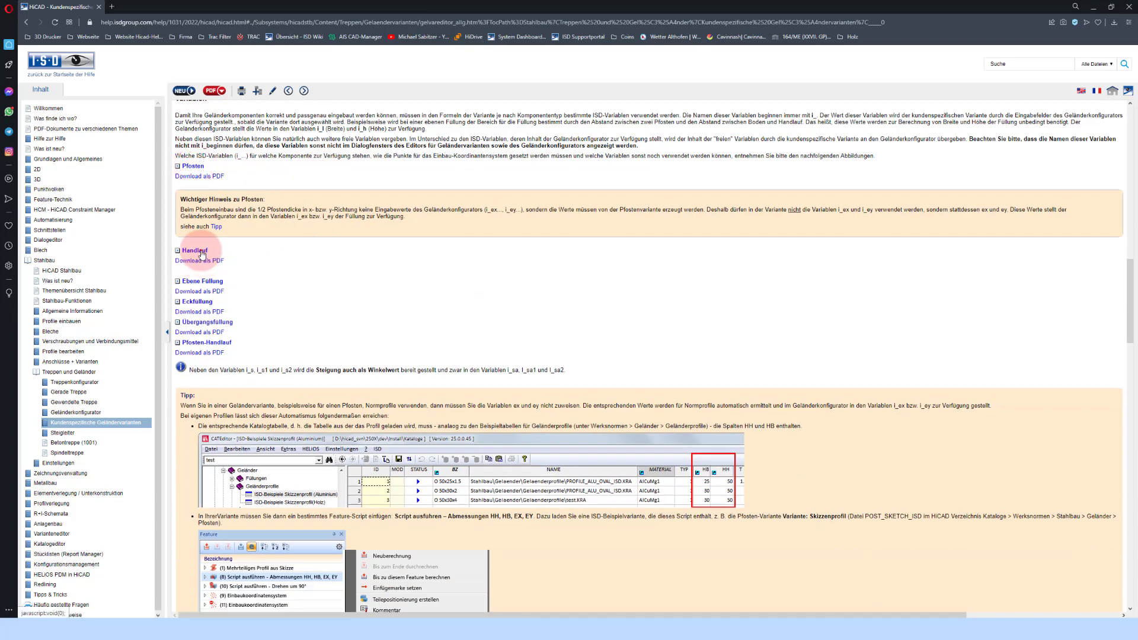
pyautogui.click(201, 251)
pyautogui.scroll(-1, 492, 278)
pyautogui.scroll(-5, 470, 279)
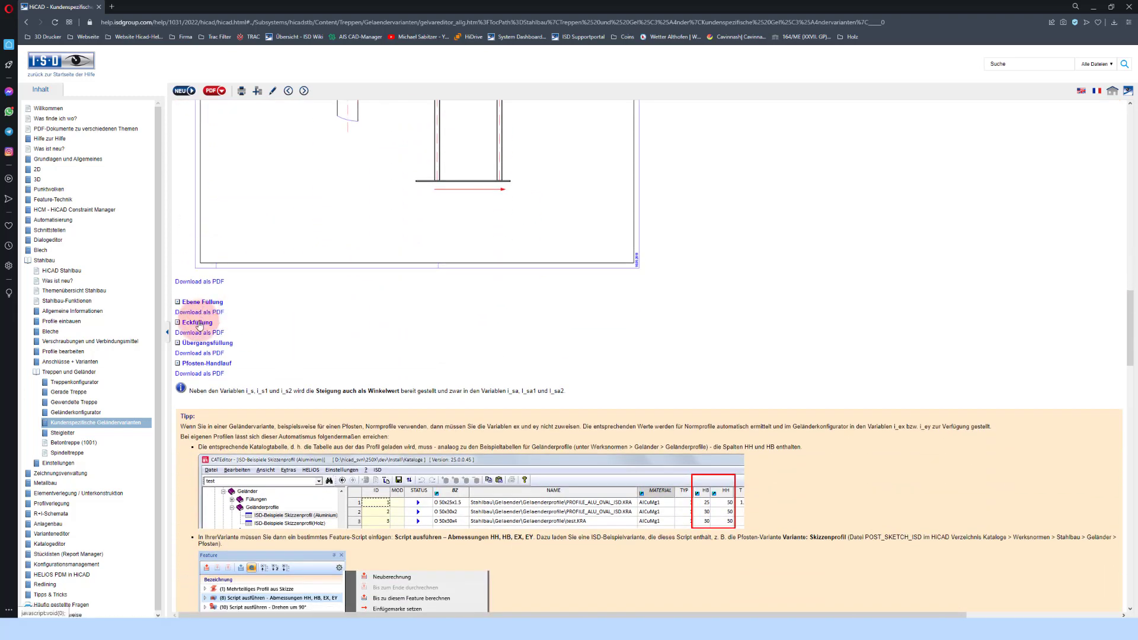
# View the Eckfüllung and Pfosten-Handlauf variant drawings with their ISD variables and mounting points in the help page.
pyautogui.click(199, 323)
pyautogui.scroll(-4, 436, 285)
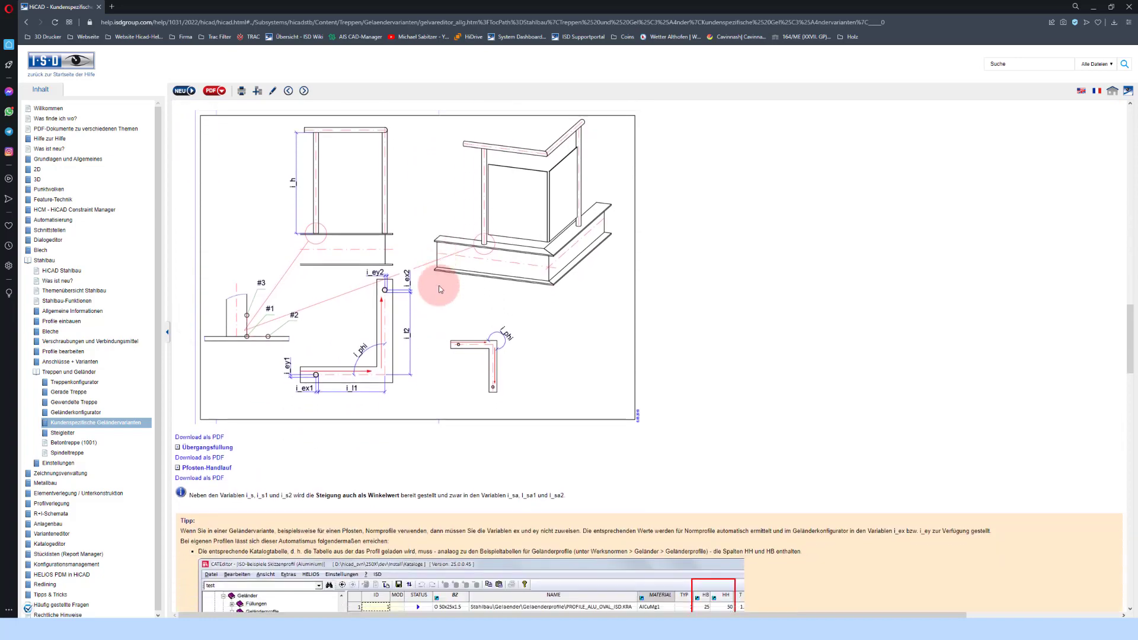
pyautogui.scroll(-2, 439, 289)
pyautogui.click(202, 386)
pyautogui.scroll(-3, 507, 356)
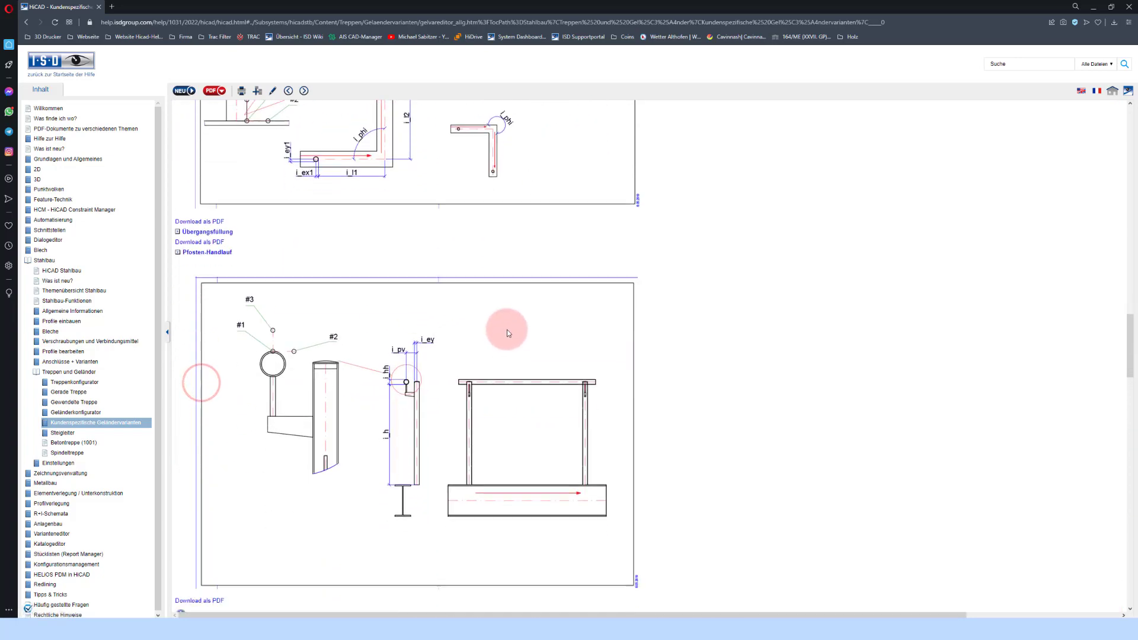
pyautogui.scroll(-1, 506, 425)
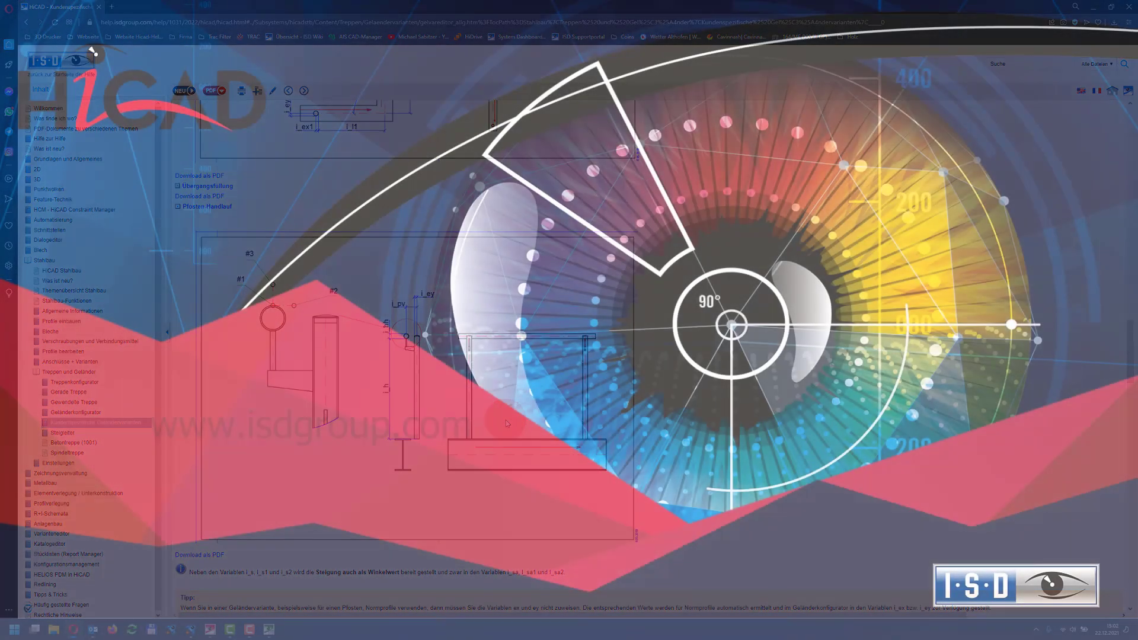